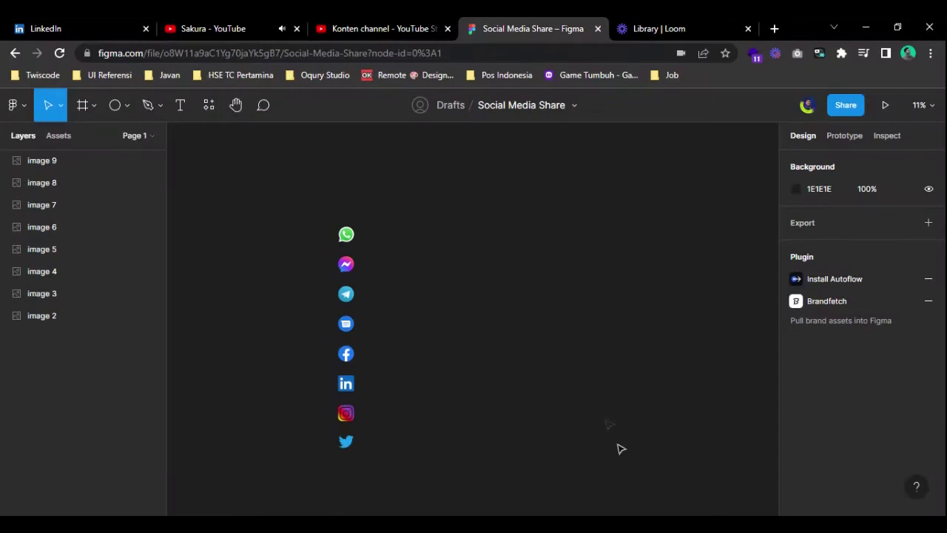
- Select and inspect the column of app logo icons
scroll(541, 393, down, 1)
drag(281, 186, 418, 495)
click(418, 254)
drag(264, 148, 401, 448)
click(533, 247)
scroll(444, 207, up, 1)
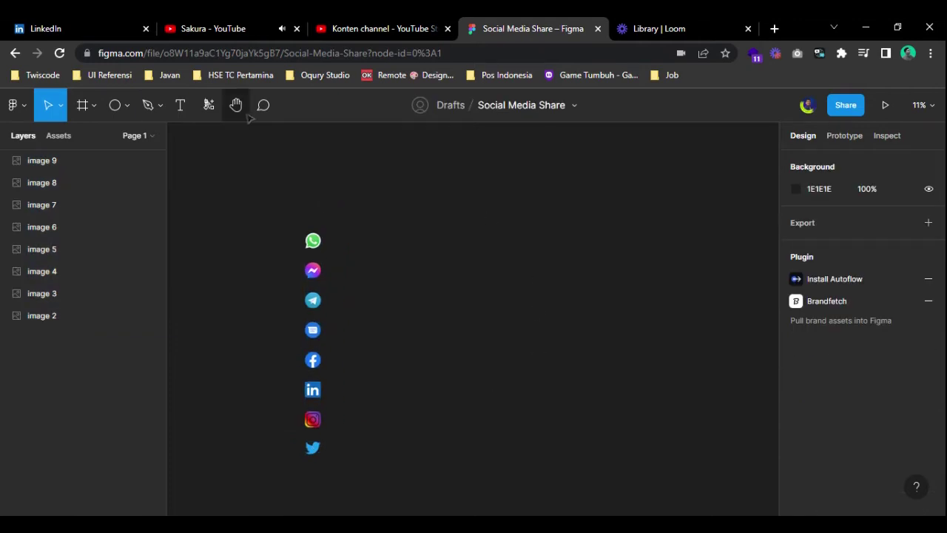
- Add a 360×800 Android Large phone frame beside the logos
click(82, 105)
click(834, 404)
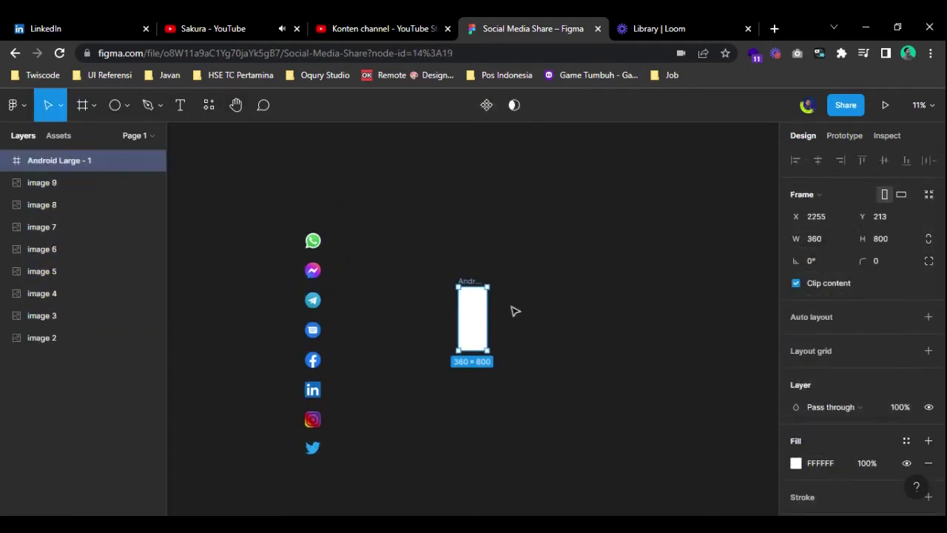
click(491, 328)
scroll(490, 311, up, 6)
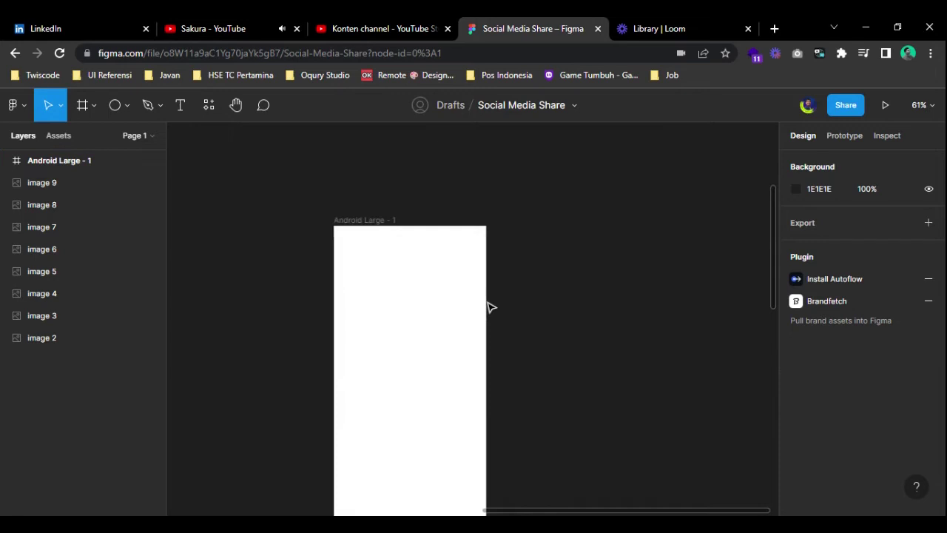
scroll(538, 350, down, 4)
- Search the plugins for 'iconi' and run the Iconify plugin
click(207, 108)
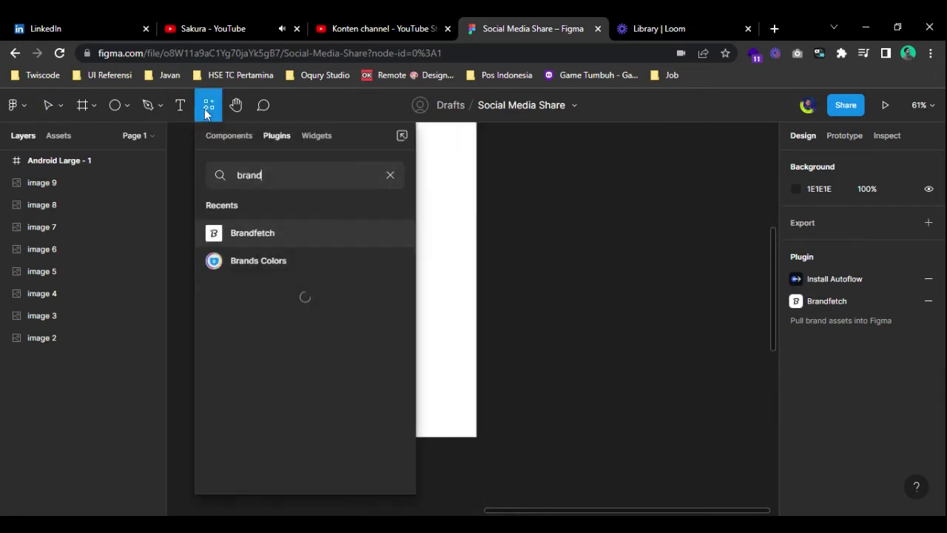
double_click(251, 176)
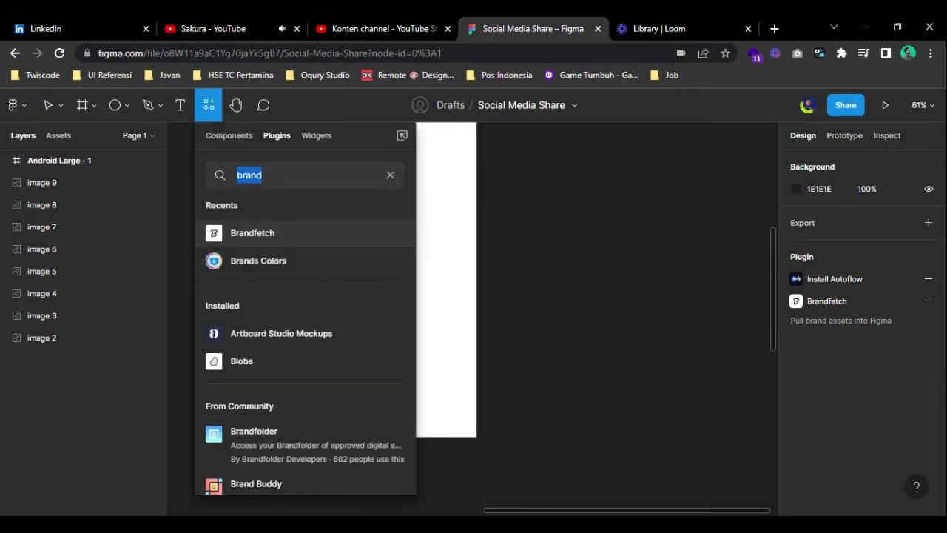
key(BackSpace)
text(iconi)
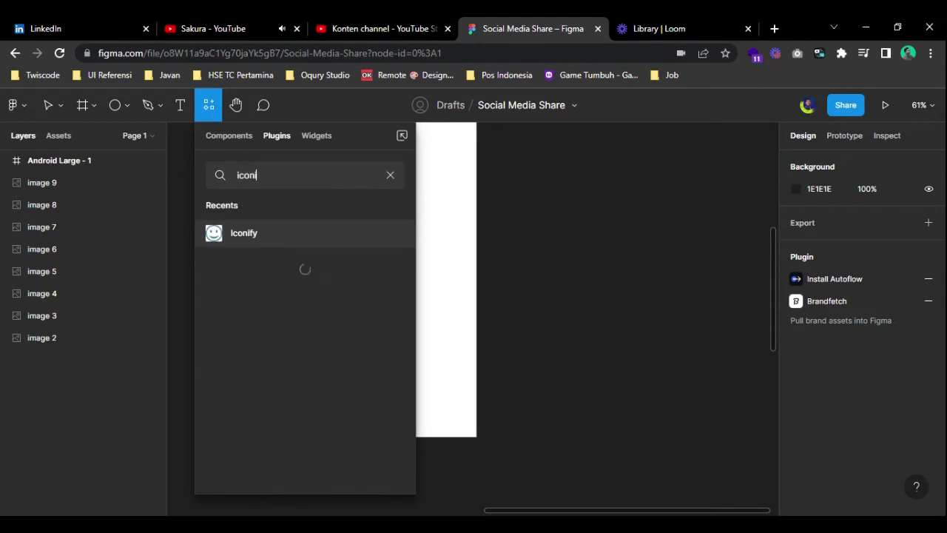
click(293, 229)
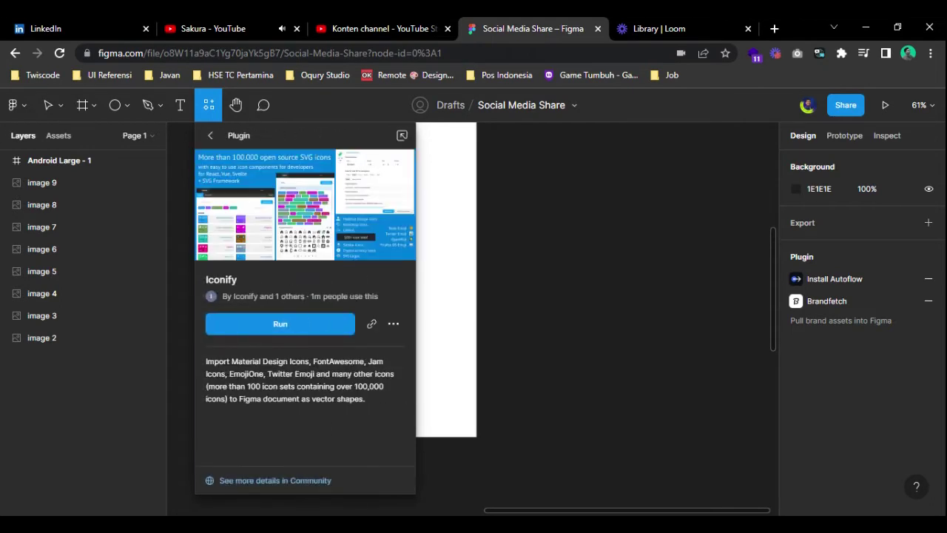
click(280, 326)
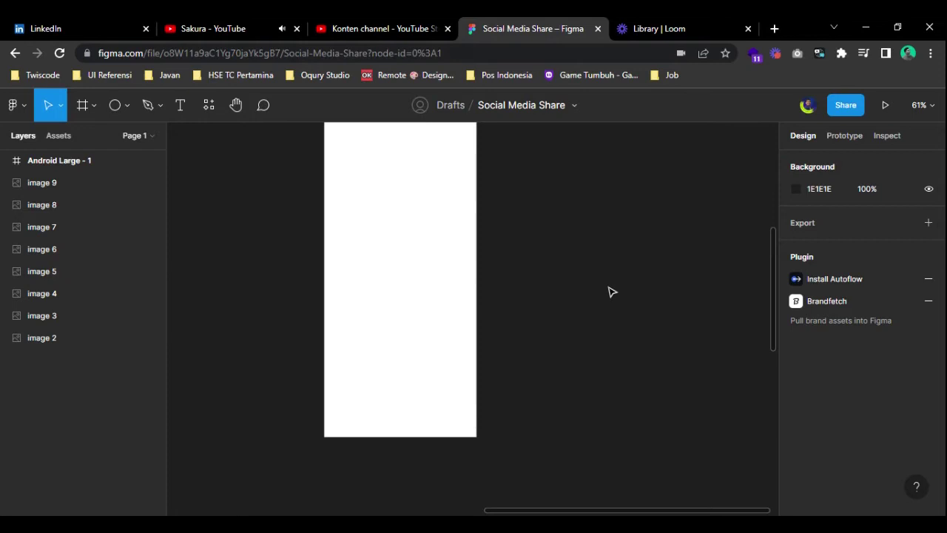
- Import the fa-solid:share icon from an Iconify search for 'share' and close the plugin
double_click(348, 171)
text(shar)
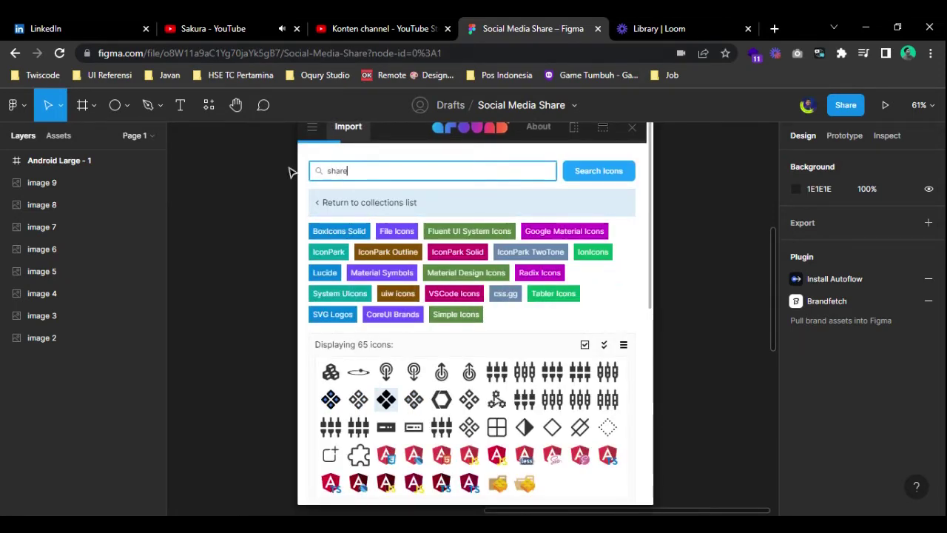
text(e)
scroll(475, 302, down, 3)
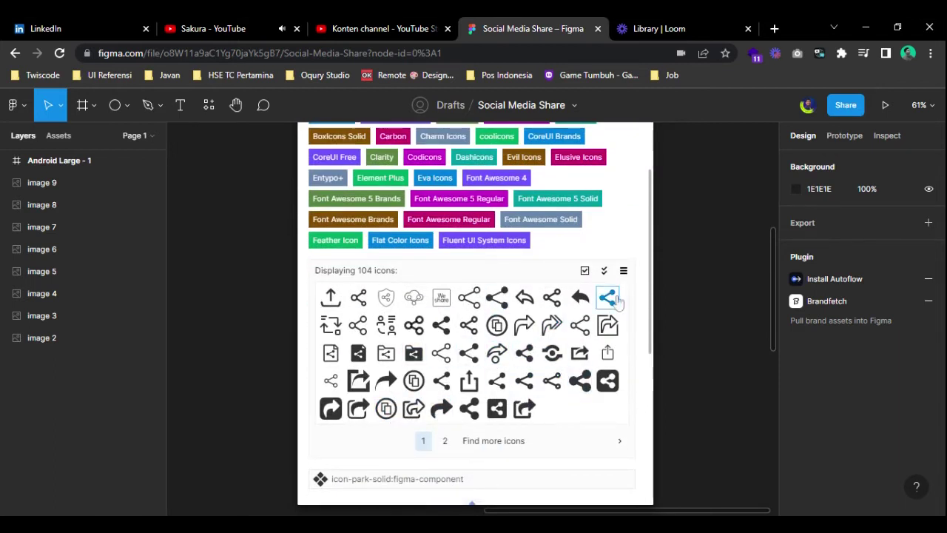
click(441, 407)
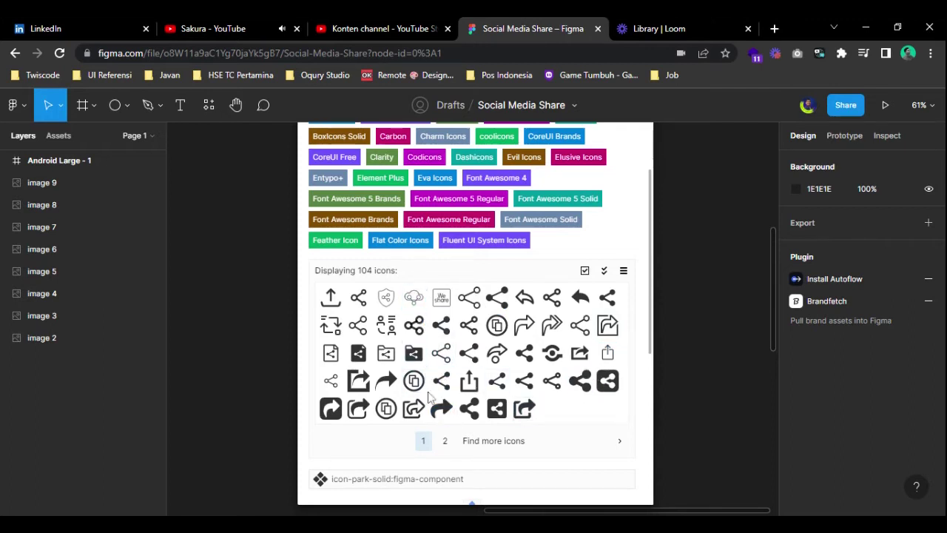
scroll(514, 420, down, 5)
click(493, 482)
scroll(628, 170, up, 10)
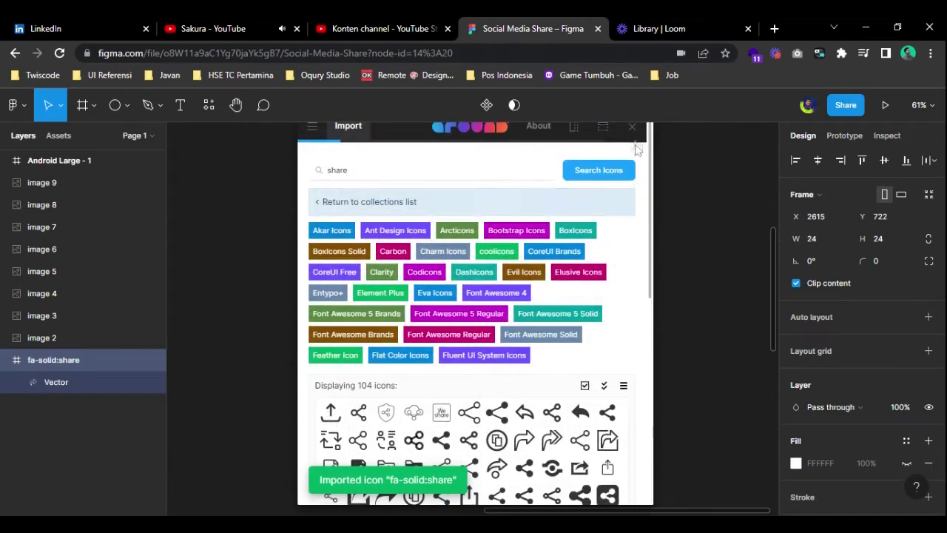
click(631, 131)
click(635, 243)
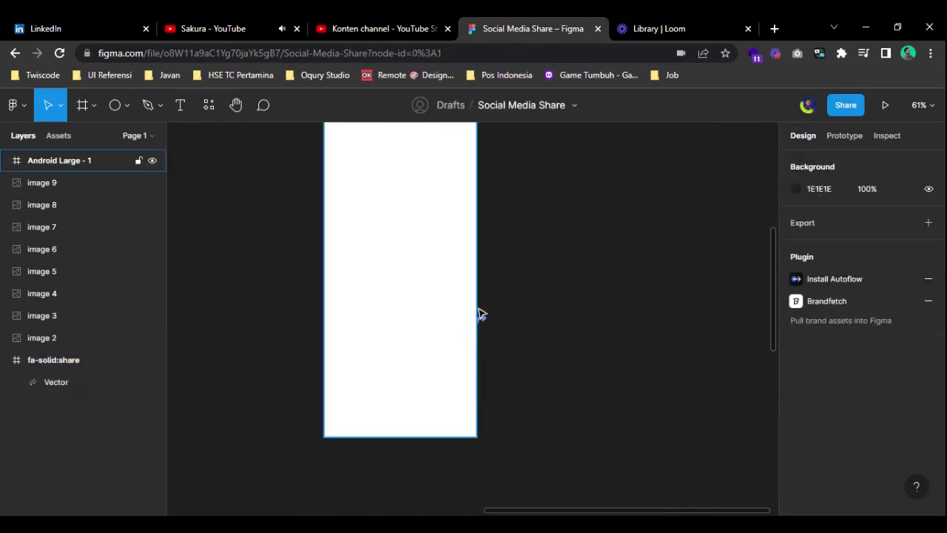
- Move the share icon near the phone frame's bottom and wrap it in auto layout
click(482, 317)
drag(482, 318, 399, 403)
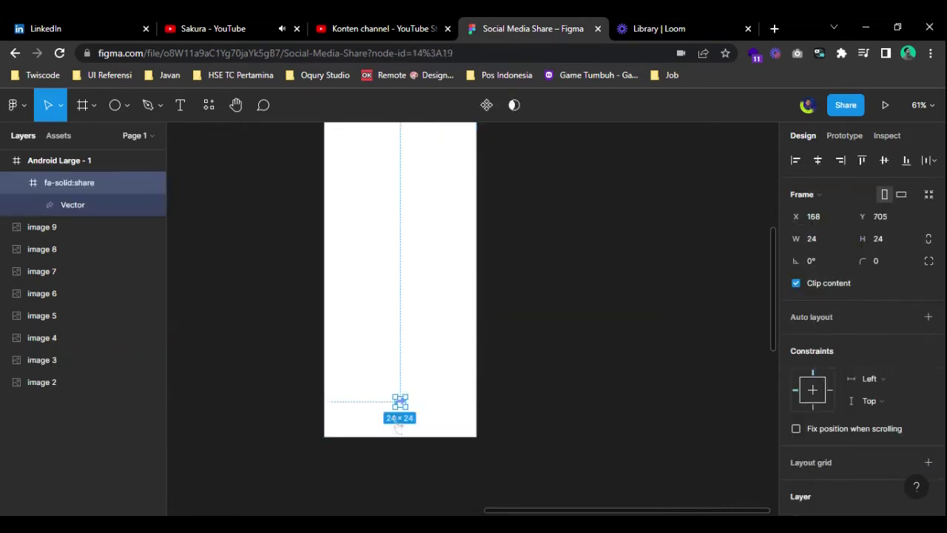
scroll(421, 437, up, 5)
key(shift+a)
scroll(445, 393, down, 5)
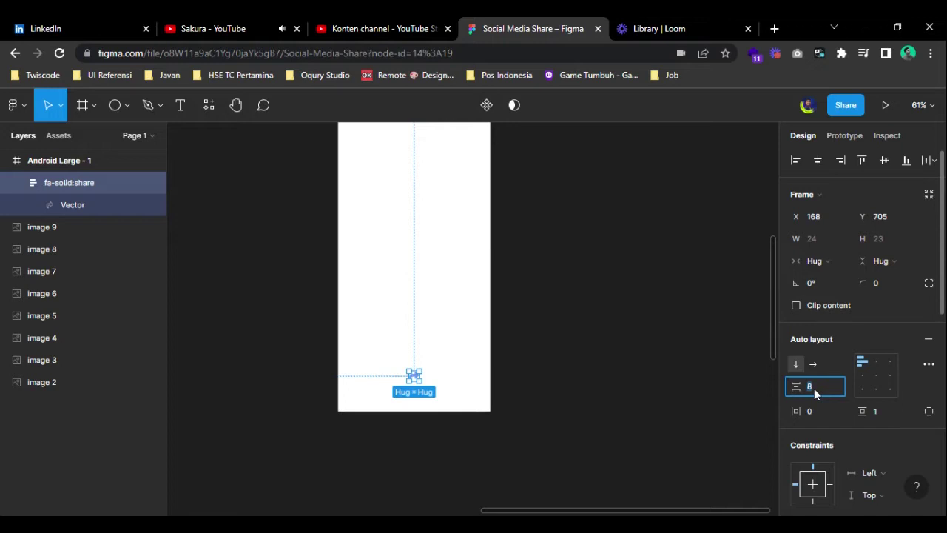
text(24)
key(Return)
- Centre the icon in its auto layout with 0 spacing and 24 horizontal and vertical padding
click(617, 356)
click(63, 181)
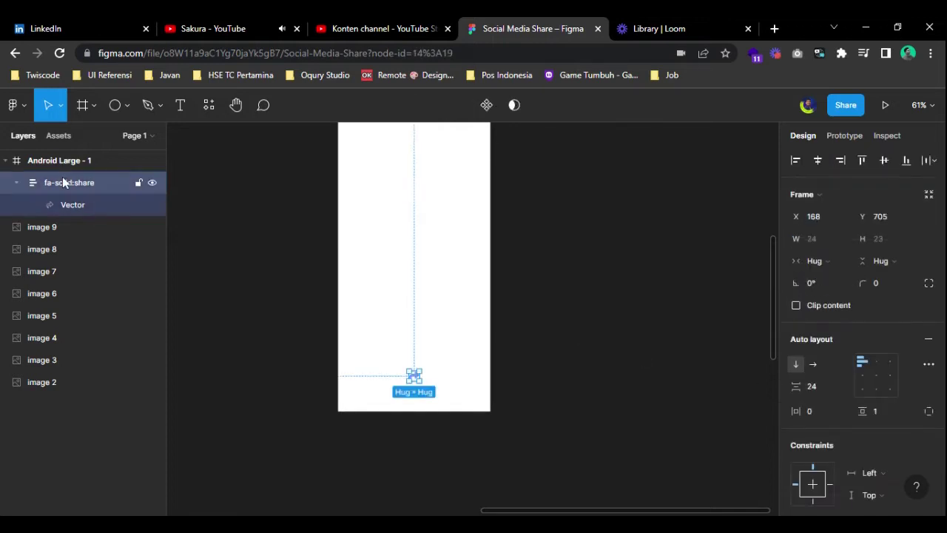
click(875, 376)
click(830, 413)
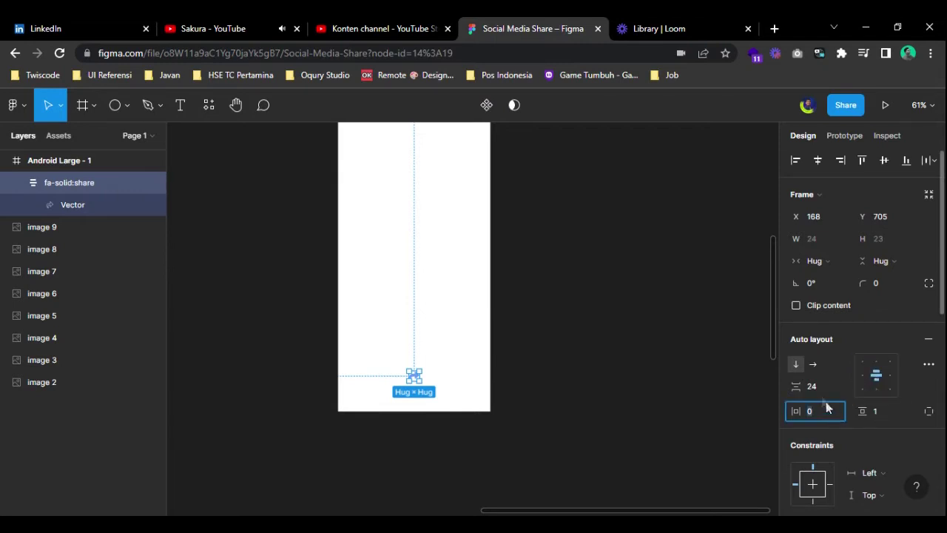
text(0)
key(Return)
click(817, 412)
text(24)
key(Return)
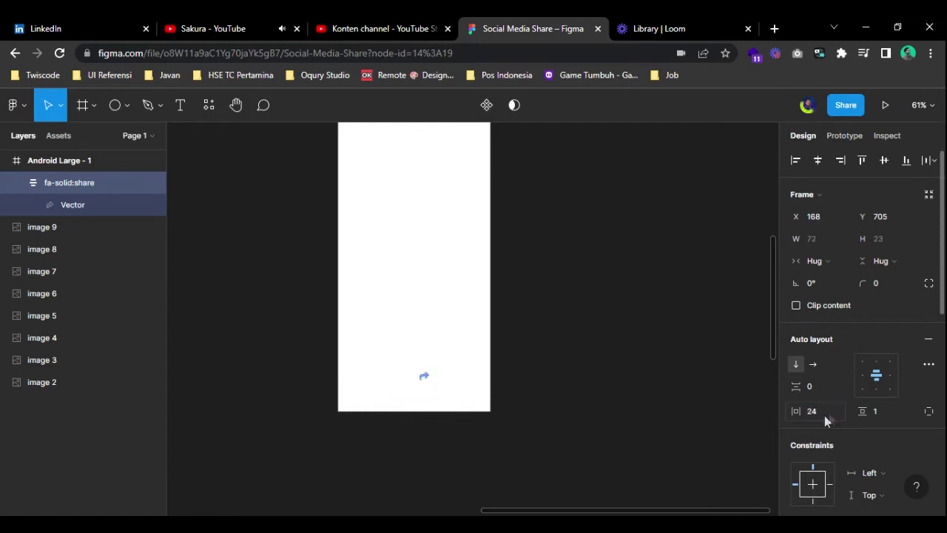
click(885, 413)
text(24)
key(Return)
click(889, 284)
- Give the button corner radius 50, a white share arrow and a Brand blue fill
text(50)
key(Return)
scroll(838, 311, down, 5)
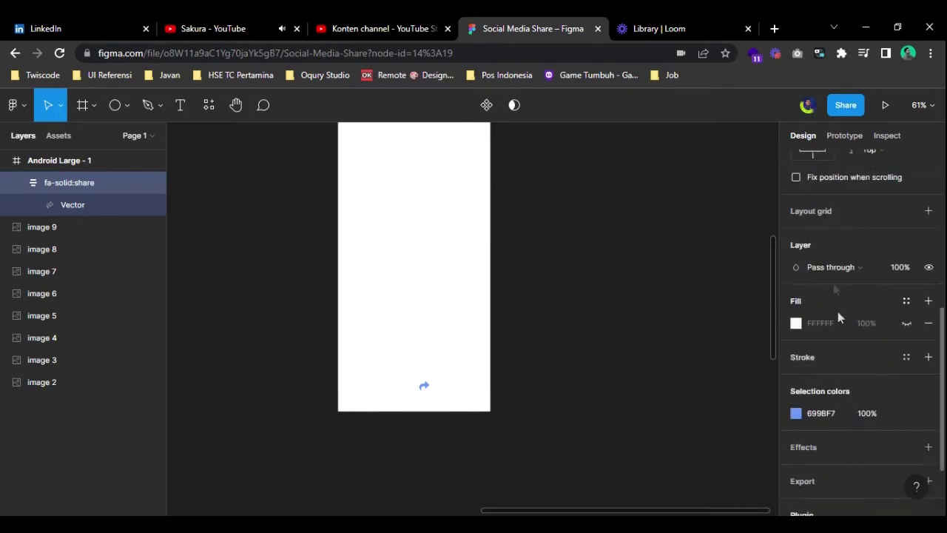
click(907, 325)
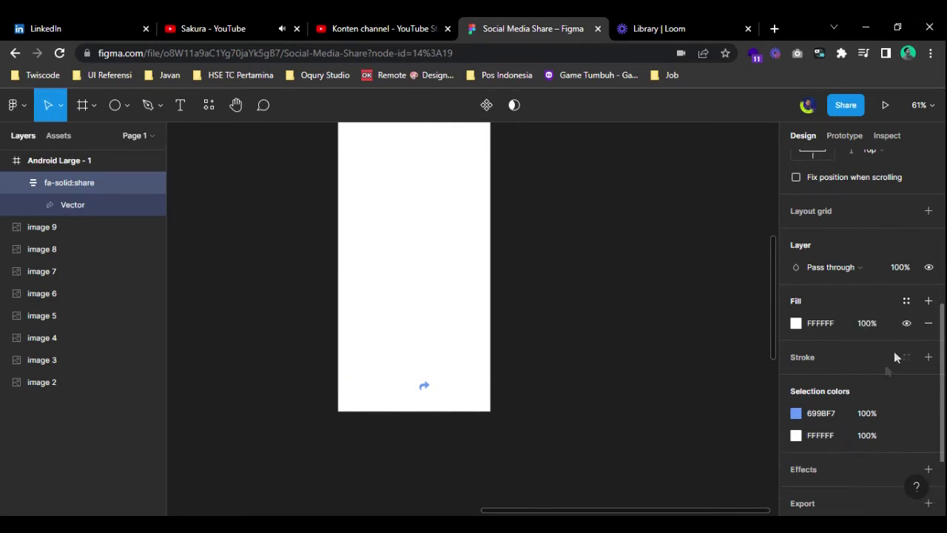
click(907, 416)
click(648, 303)
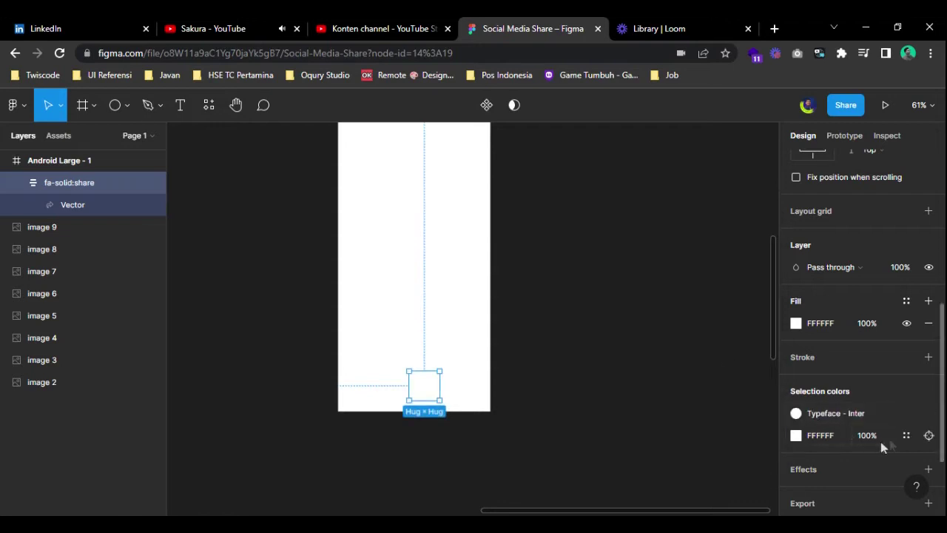
click(906, 435)
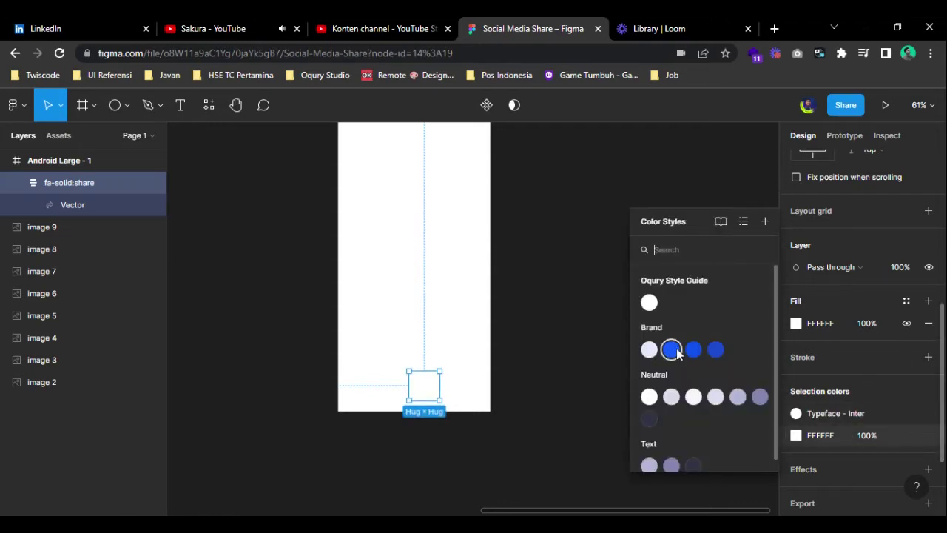
click(694, 349)
- Centre the share button horizontally in the frame and nudge it down 3 px to Y 708
click(598, 387)
click(424, 386)
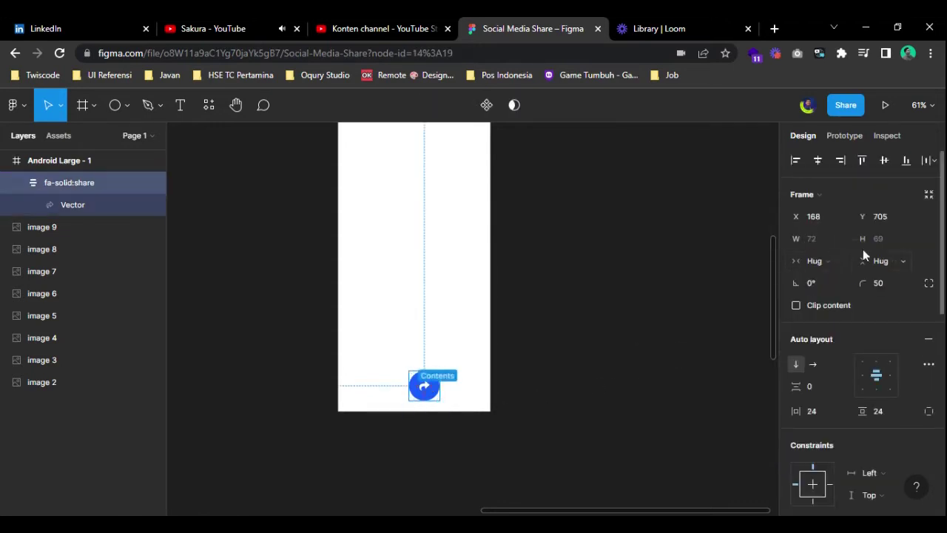
click(817, 159)
click(543, 316)
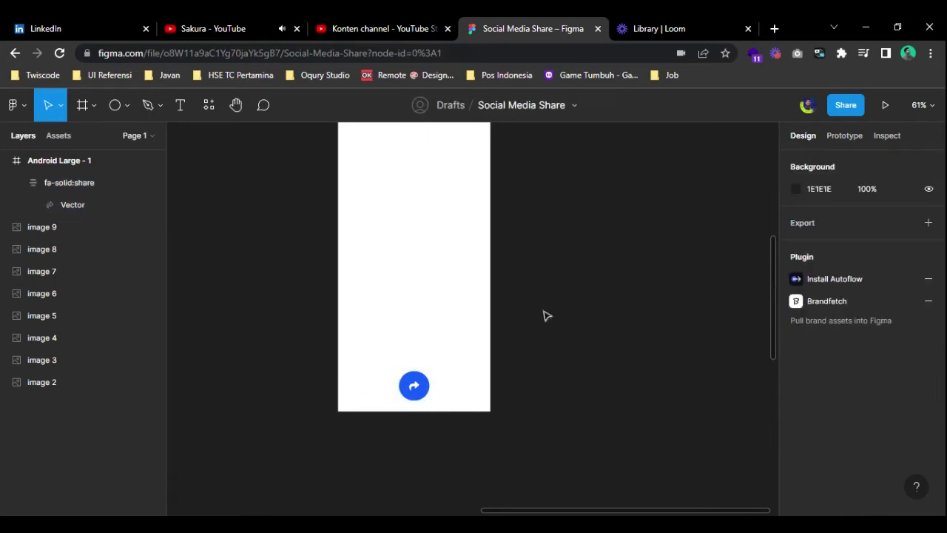
scroll(564, 366, up, 2)
click(444, 438)
key(alt)
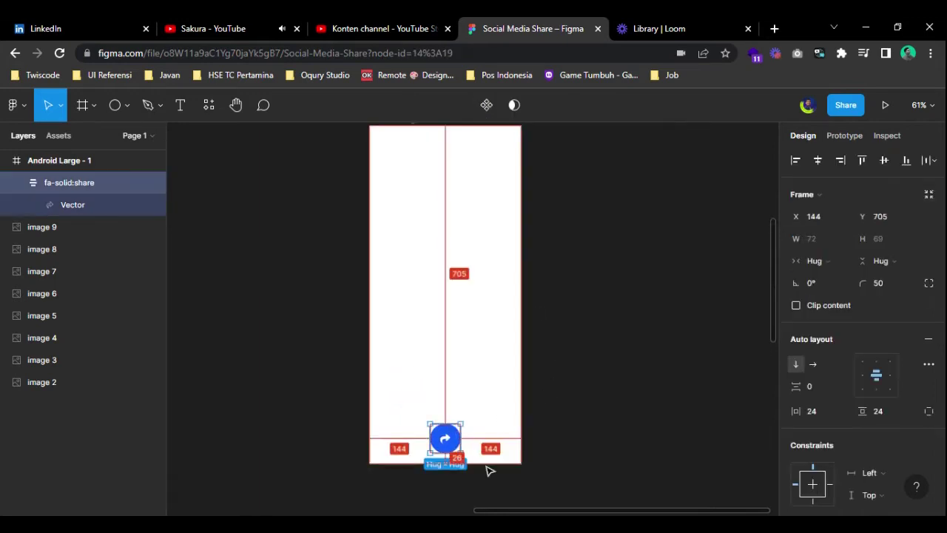
key(Down)
key(Down)
key(Down)
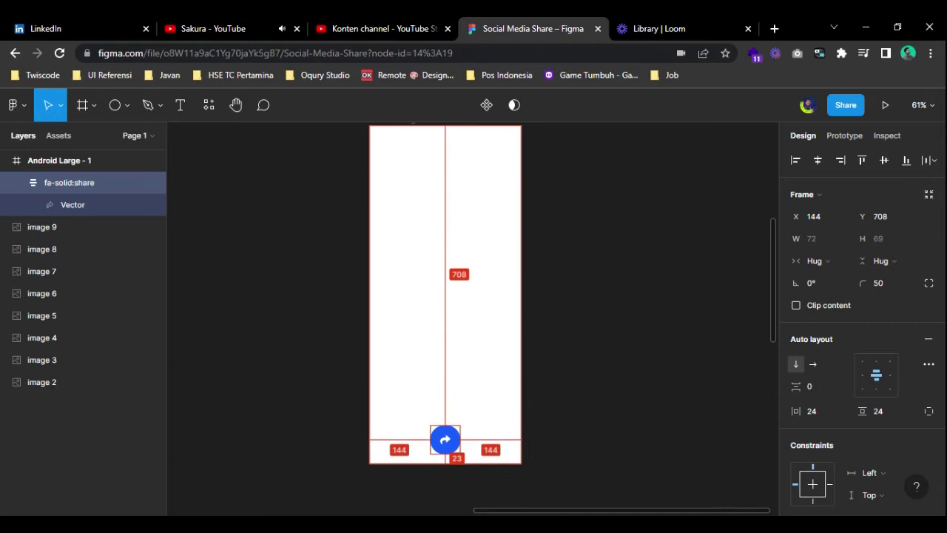
click(575, 419)
scroll(577, 416, down, 2)
drag(576, 416, 496, 361)
scroll(511, 358, up, 2)
drag(482, 305, 447, 322)
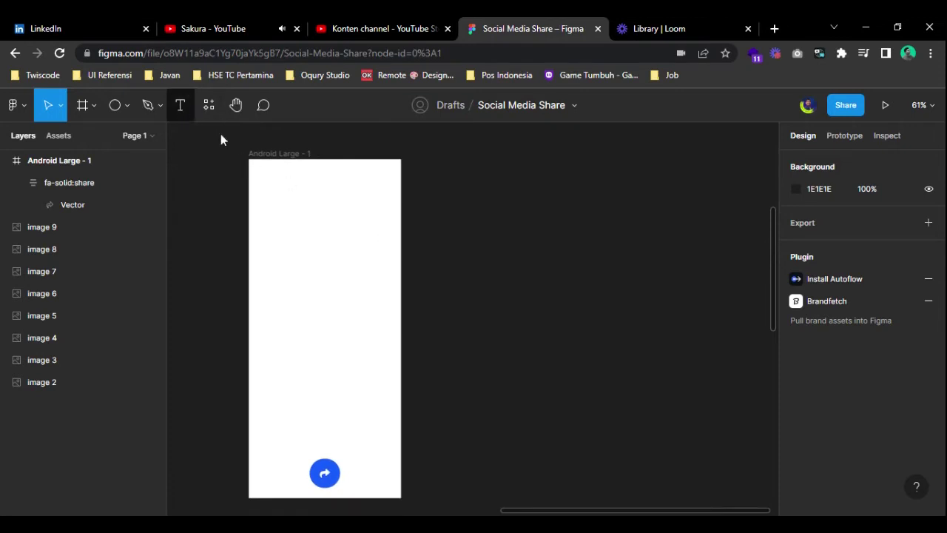
- Add a 'Recent' text heading beside the phone frame and wrap it in auto layout
click(181, 105)
click(448, 310)
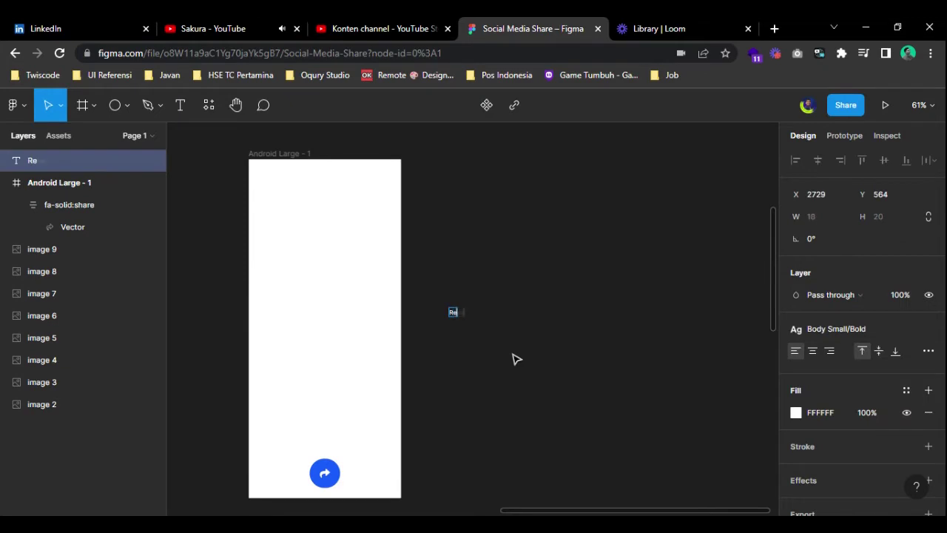
key(shift+a)
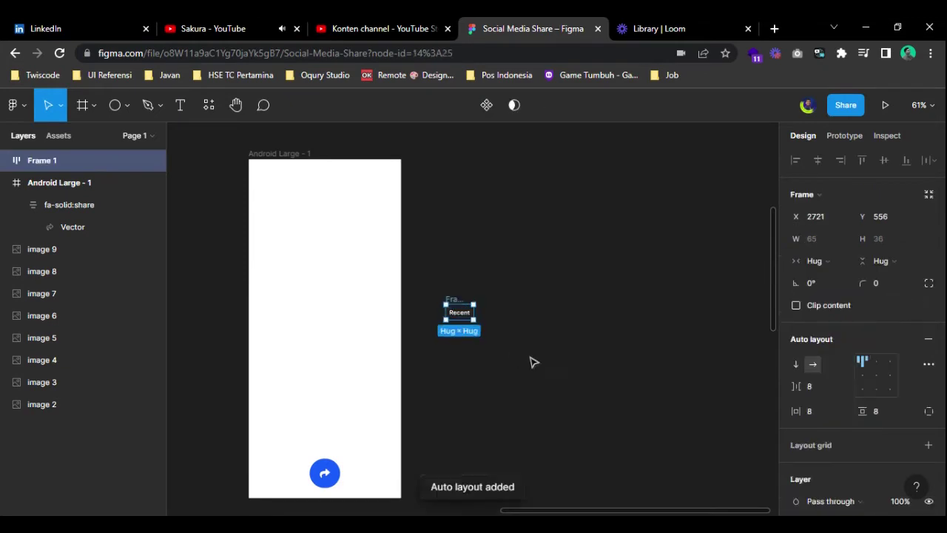
click(538, 363)
click(7, 161)
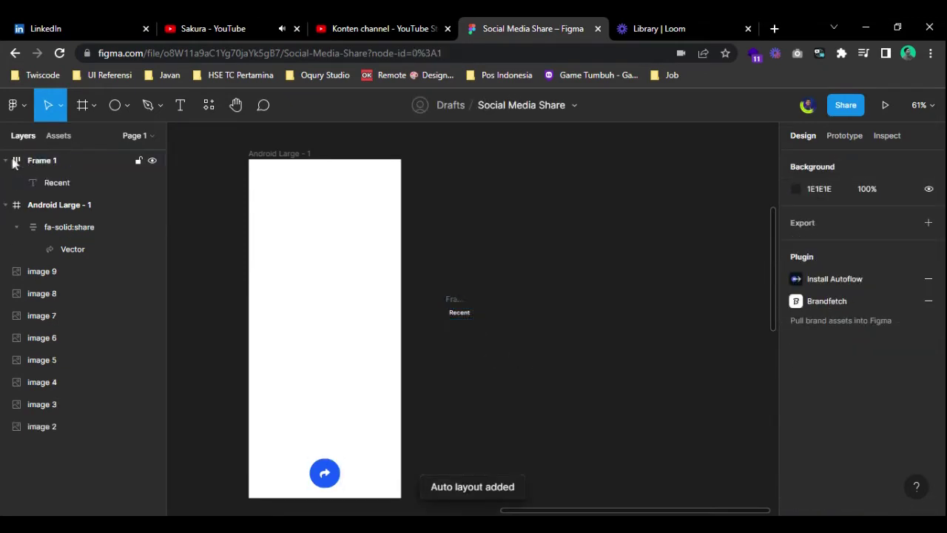
click(13, 161)
click(38, 161)
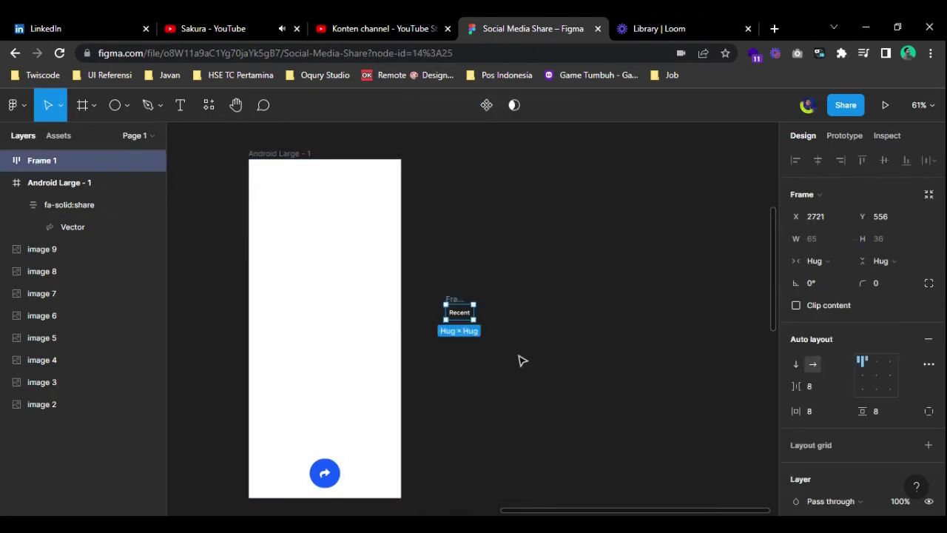
click(485, 359)
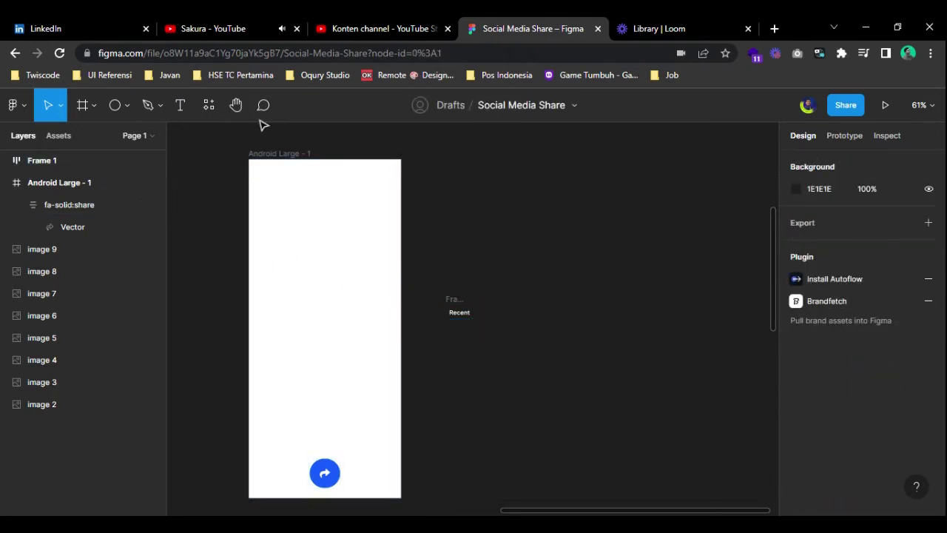
click(181, 105)
- Draw a 60×60 circle beside the phone screen
key(o)
drag(453, 335, 544, 397)
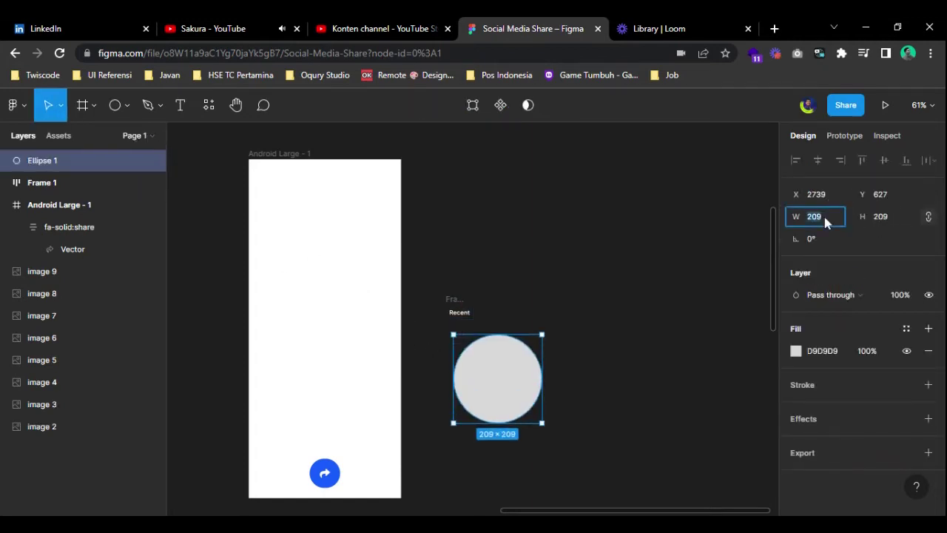
text(60)
key(Return)
scroll(469, 383, up, 5)
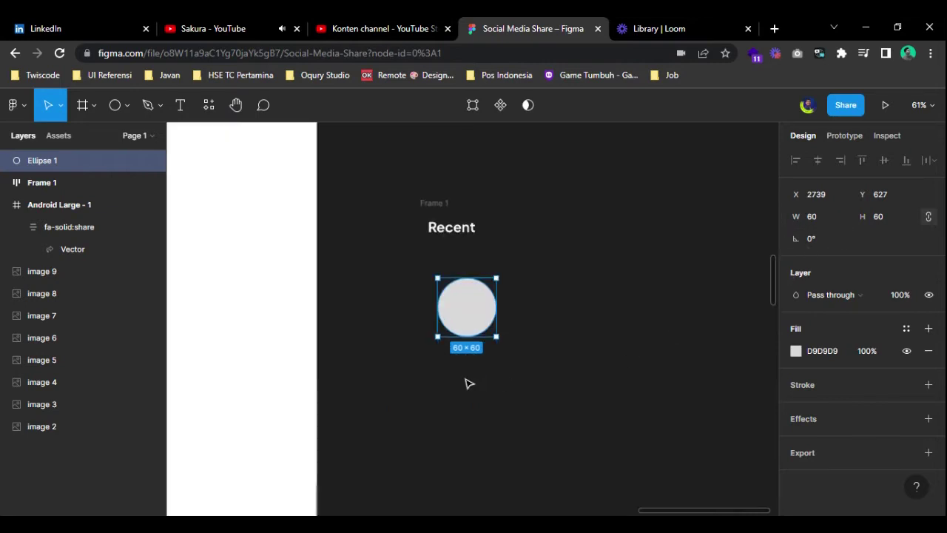
- Label the circle 'Nama Orang' below it and wrap circle and name in auto layout
click(180, 104)
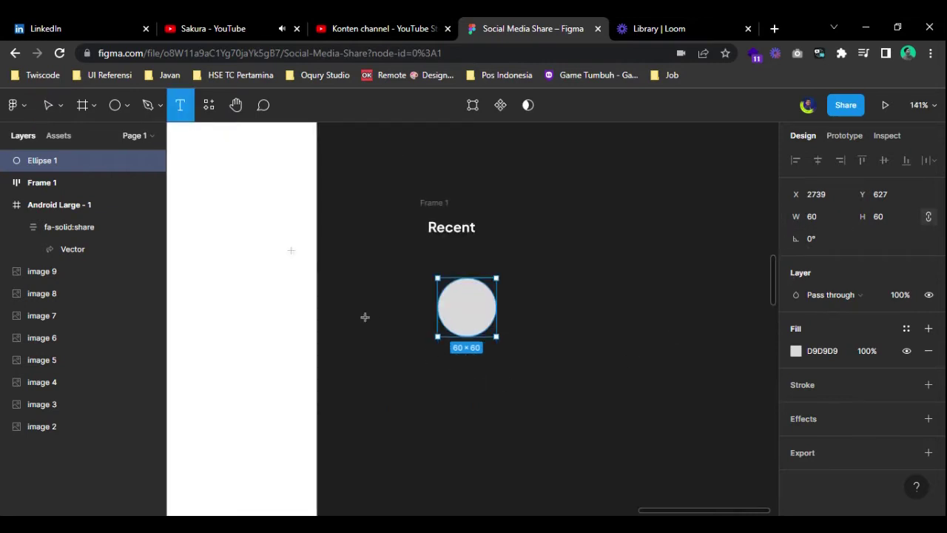
click(437, 364)
text(Nama)
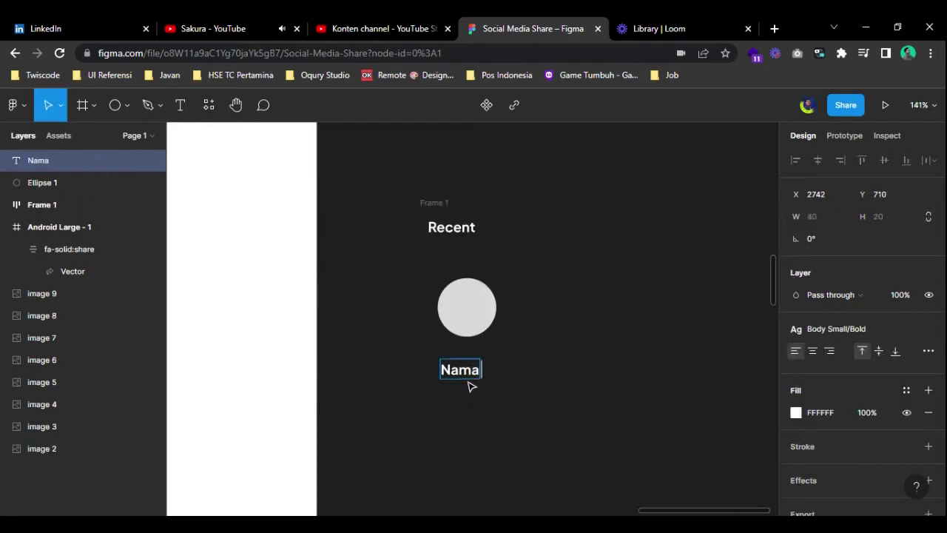
text( Orang)
key(Escape)
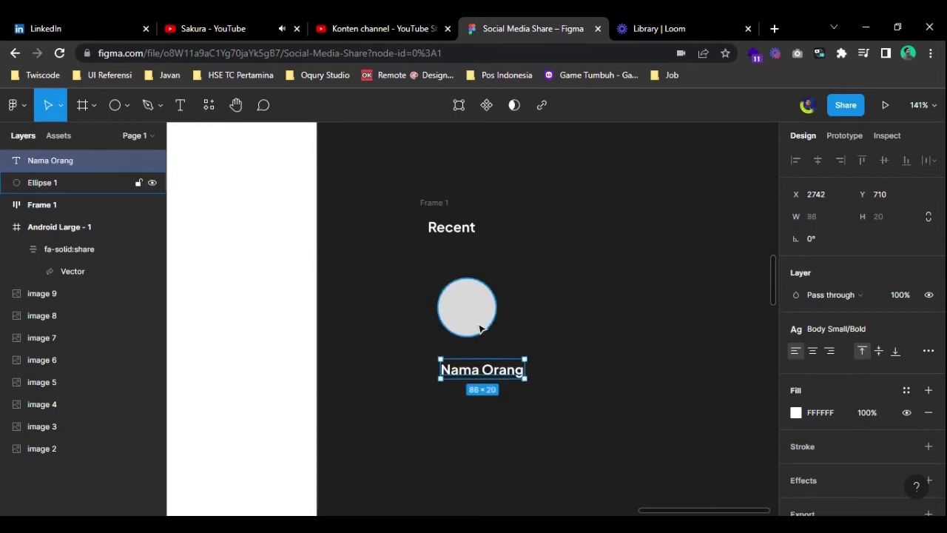
shift+click(480, 328)
key(shift+a)
click(626, 396)
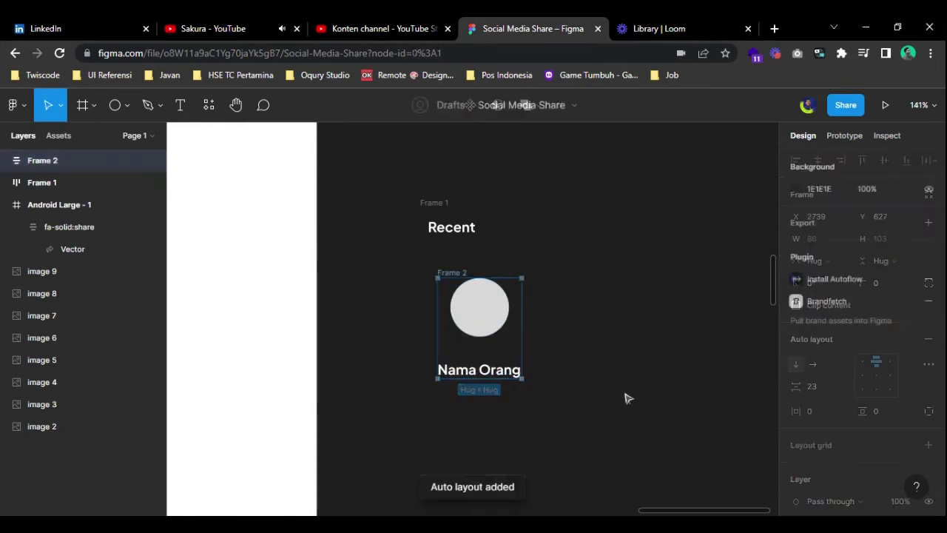
- Wrap the Recent heading and the contact group together in an outer auto layout card
click(446, 273)
key(Escape)
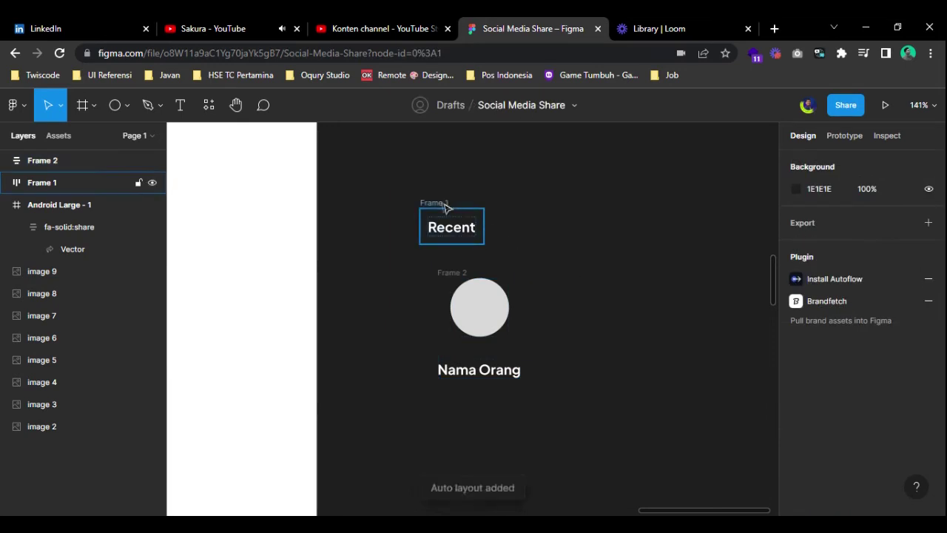
click(446, 272)
shift+click(428, 208)
key(shift+a)
click(626, 249)
click(446, 207)
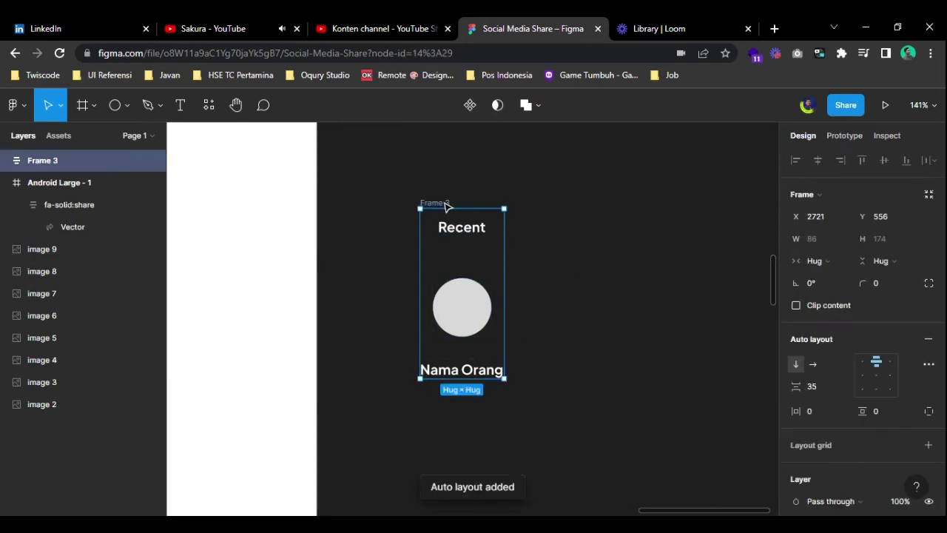
- Pad the card 16 horizontally and 24 vertically with 16 spacing between items
click(827, 412)
text(1)
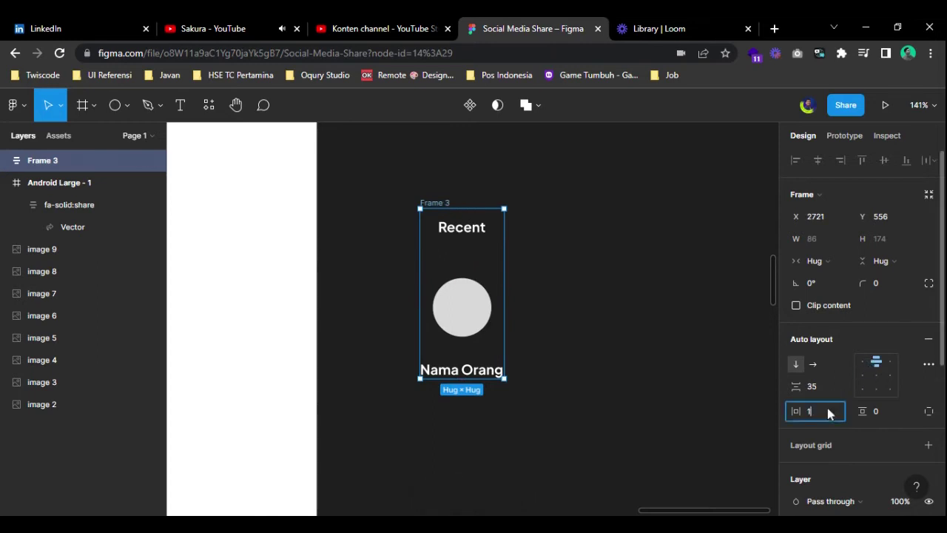
text(6)
key(Return)
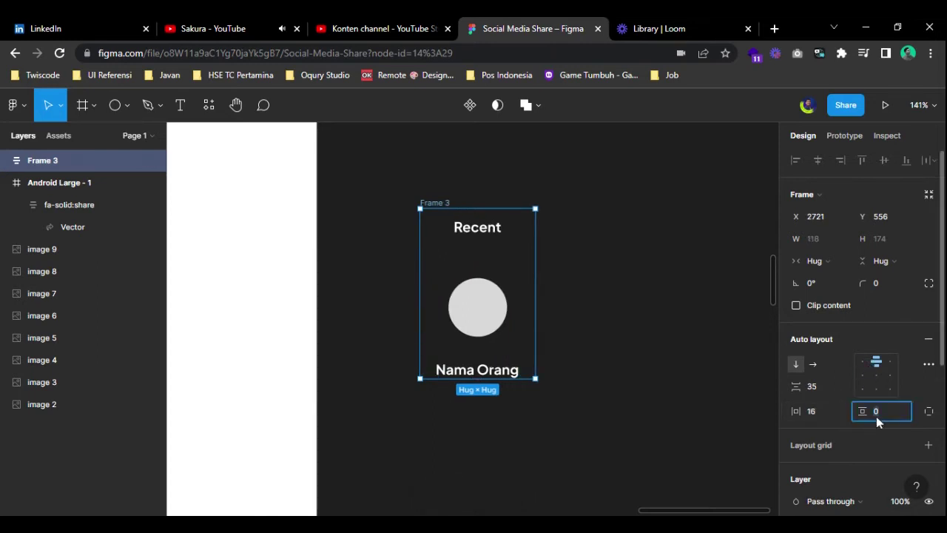
text(24)
key(Return)
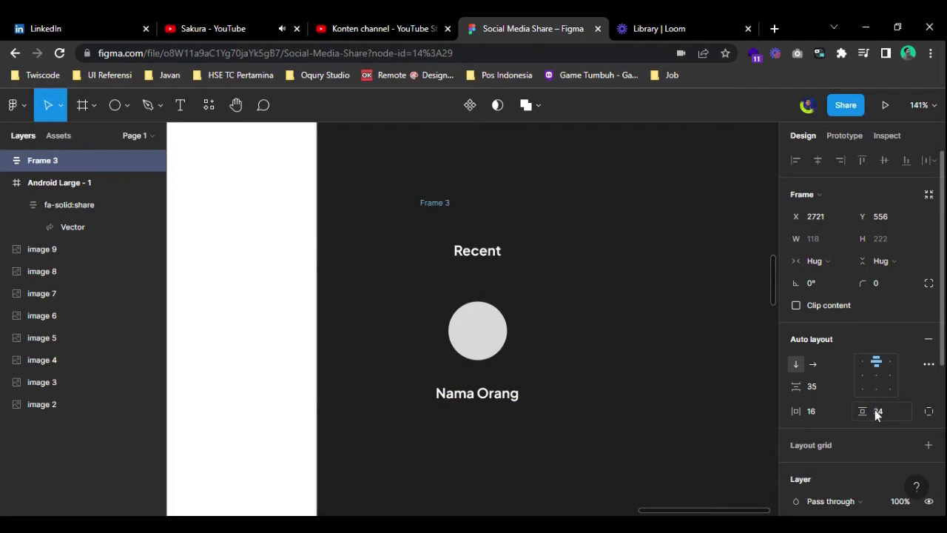
click(826, 386)
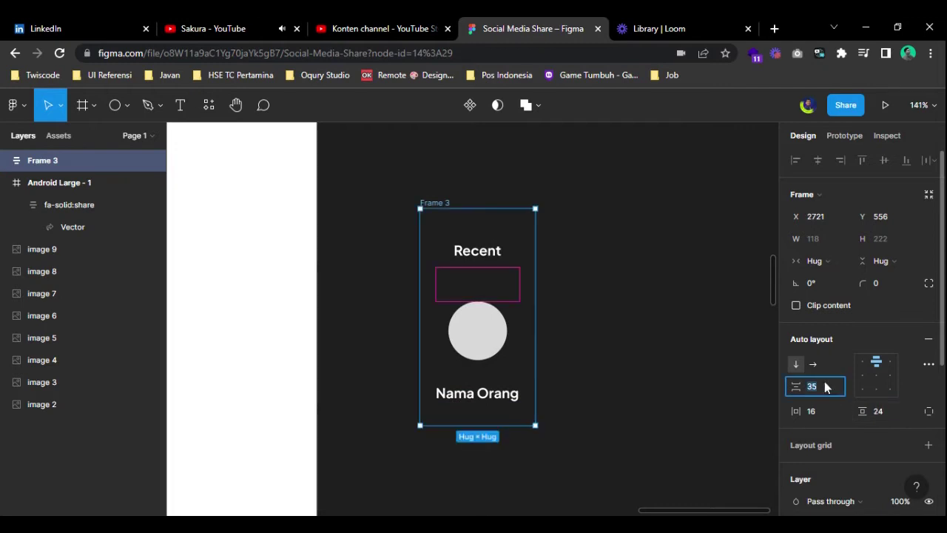
text(16)
key(Return)
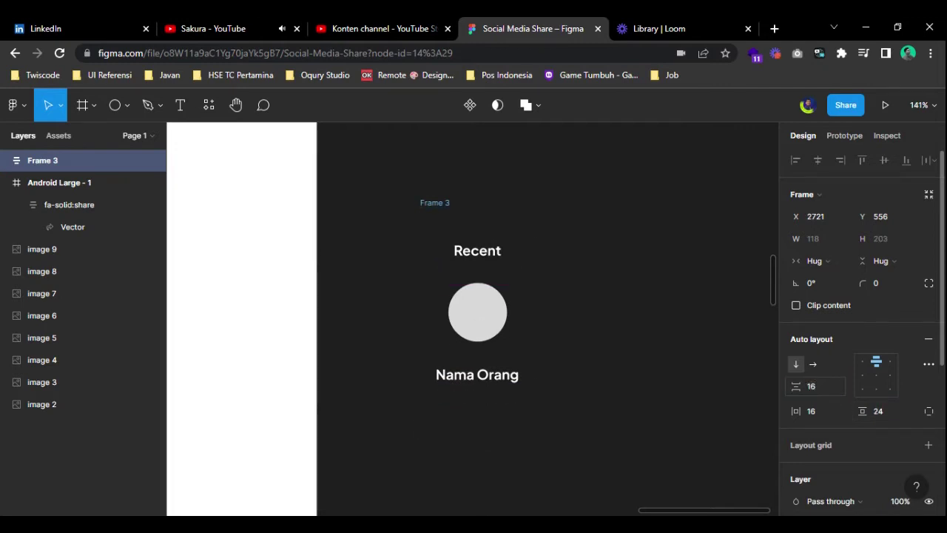
scroll(587, 368, right, 3)
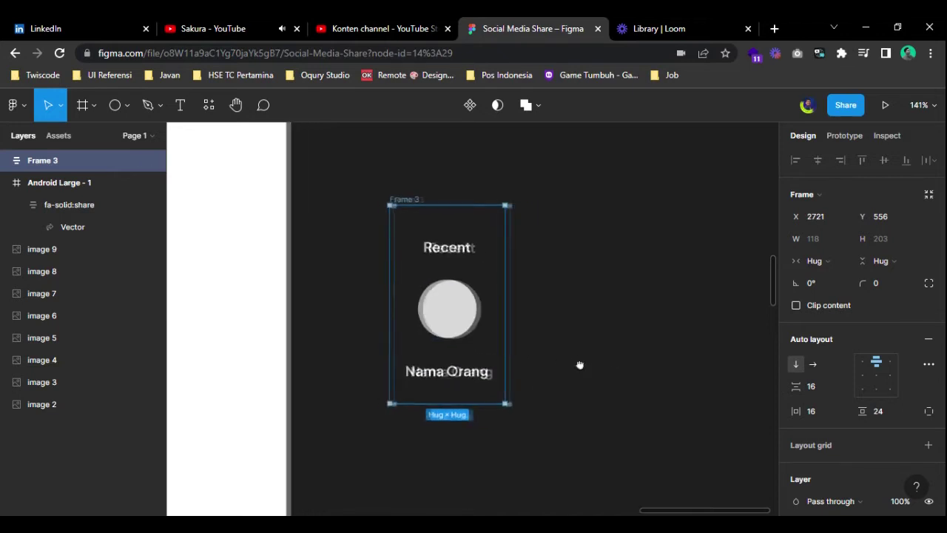
- Nest the heading and contact in a top-left aligned inner auto layout, Recent padding 0
click(440, 331)
shift+click(434, 254)
key(shift+a)
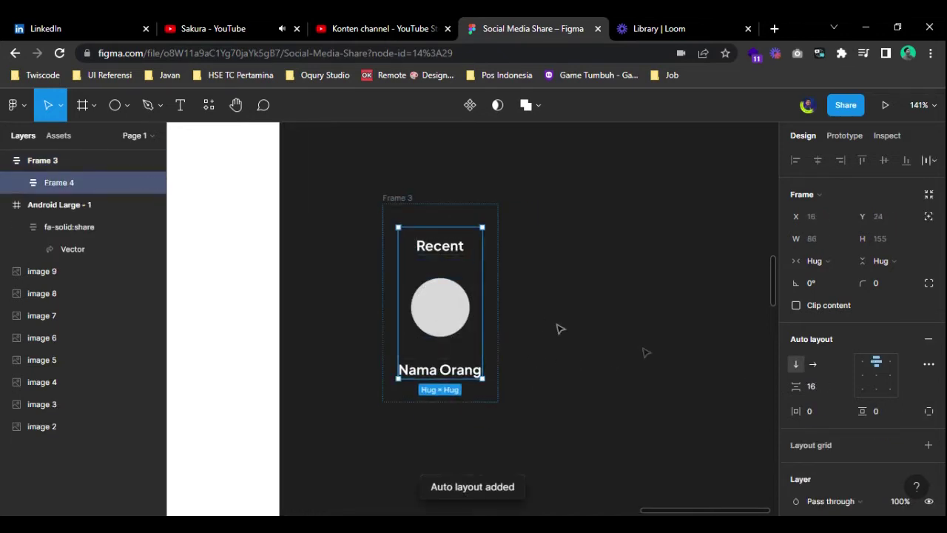
click(865, 364)
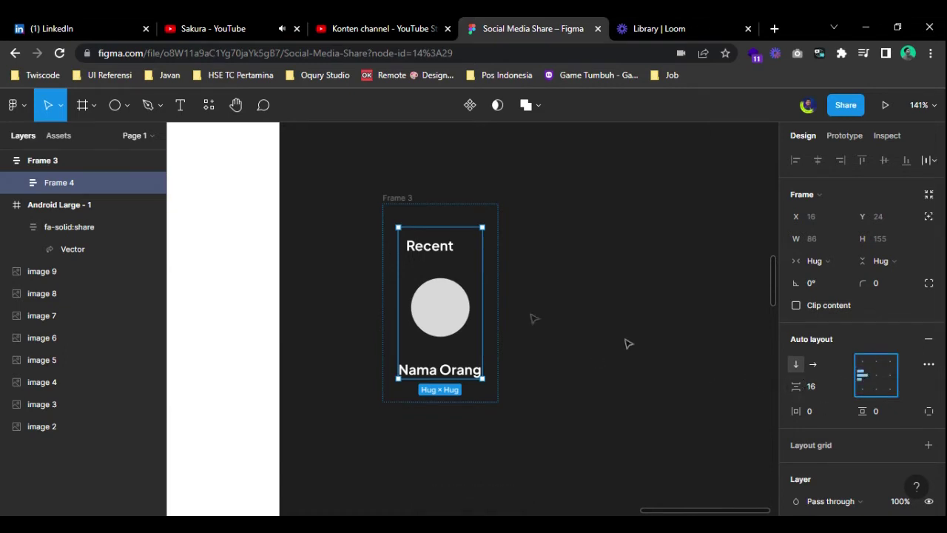
click(420, 254)
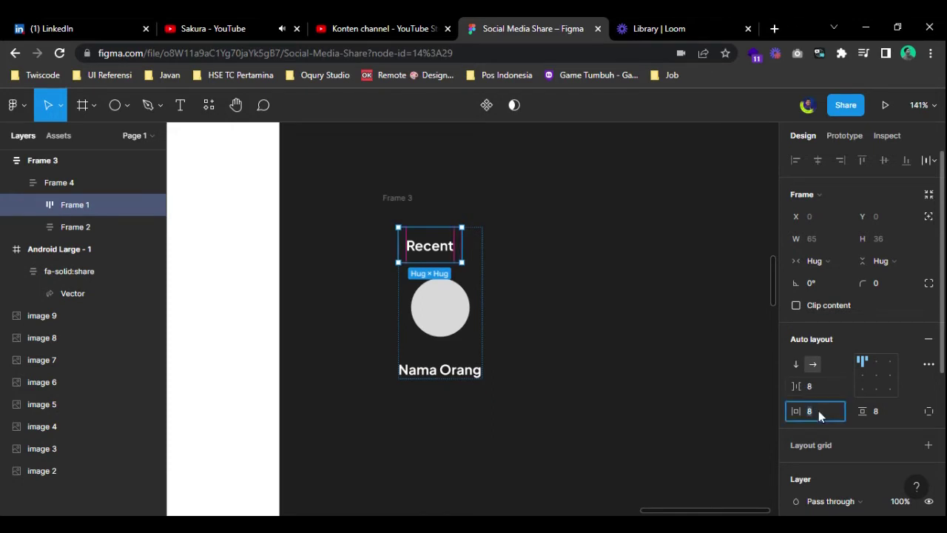
text(0)
key(Return)
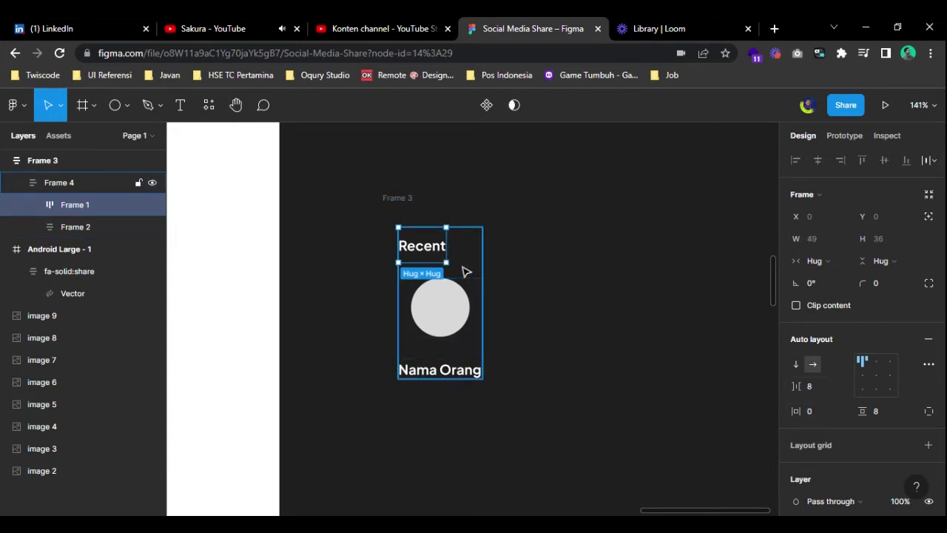
- Set the gap between the contact circle and 'Nama Orang' label to 8
click(445, 380)
click(588, 352)
click(417, 326)
click(417, 327)
click(823, 392)
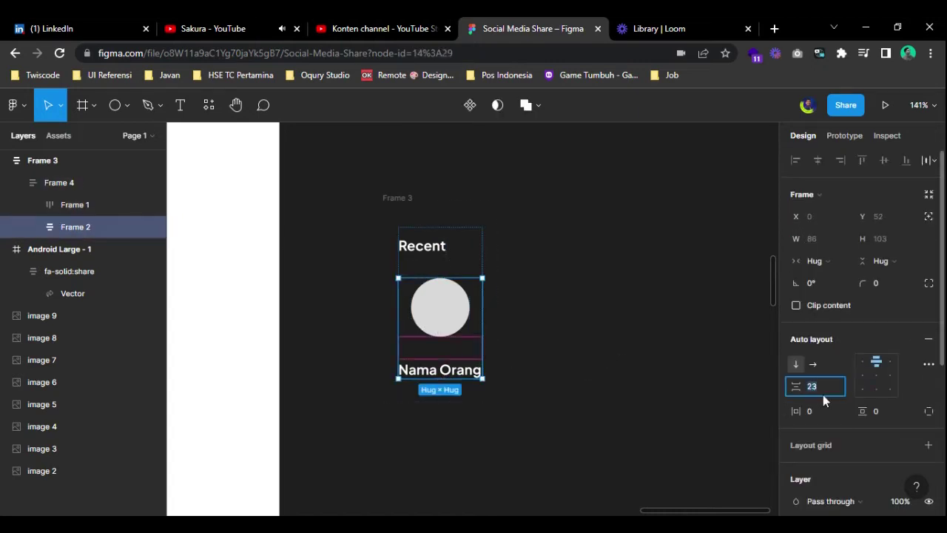
text(16)
key(Return)
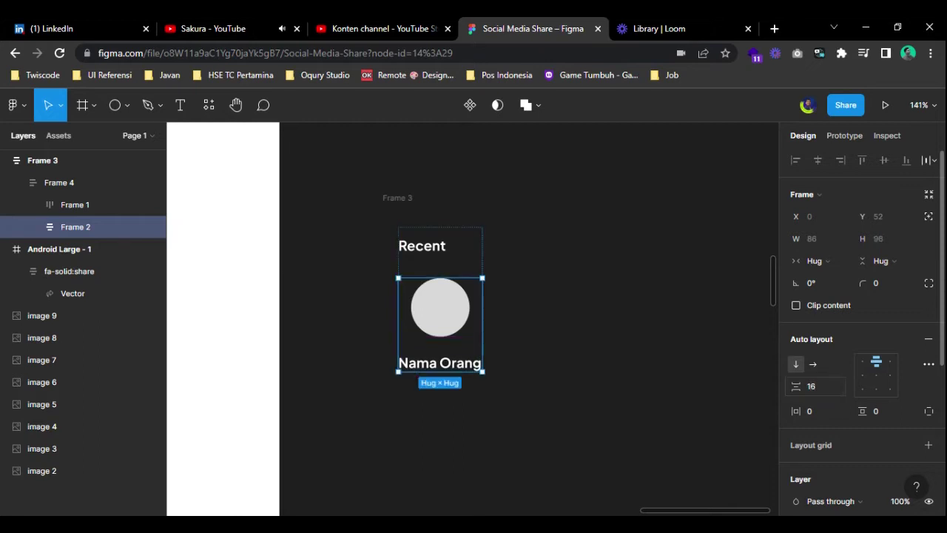
click(820, 386)
text(8)
key(Return)
click(613, 376)
- Rename the card frame to 'Share Media Social' and give it a white fill
drag(583, 409, 538, 385)
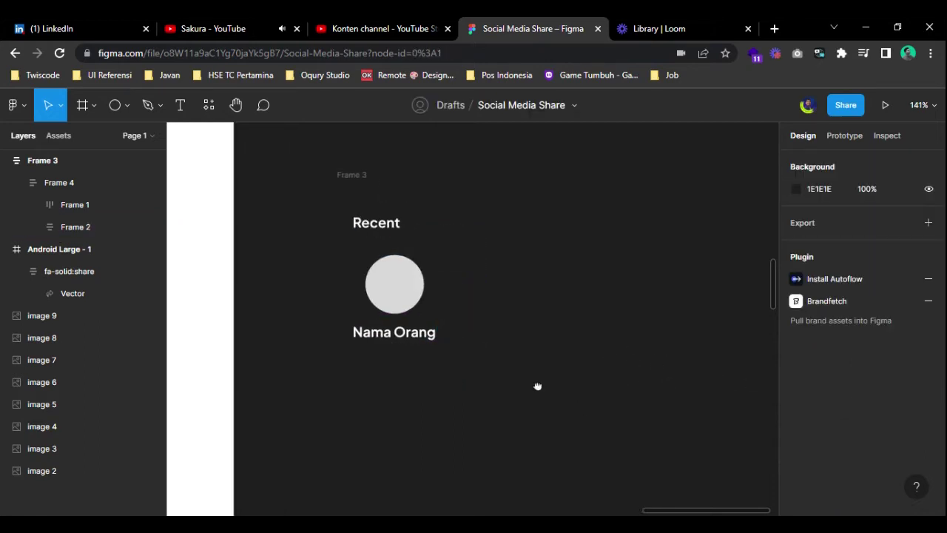
click(359, 174)
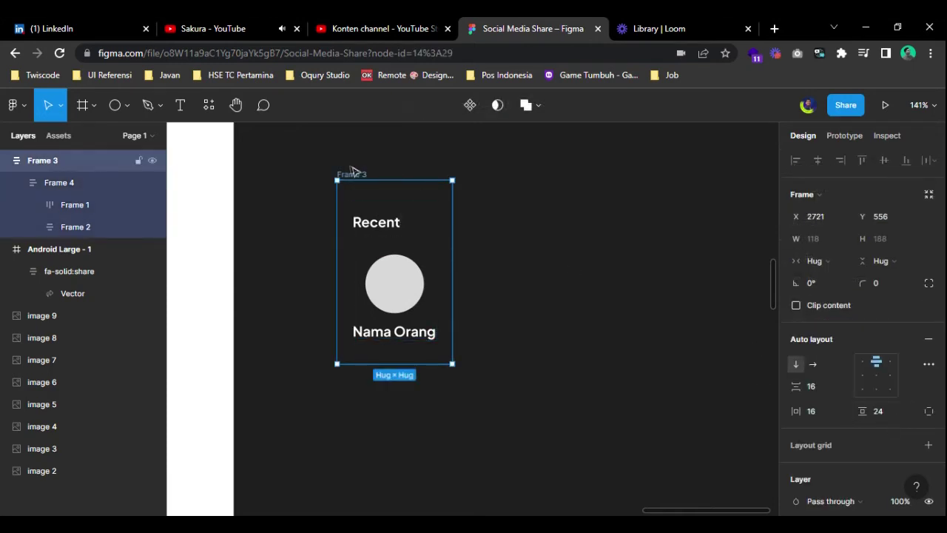
double_click(350, 175)
text(Share Media)
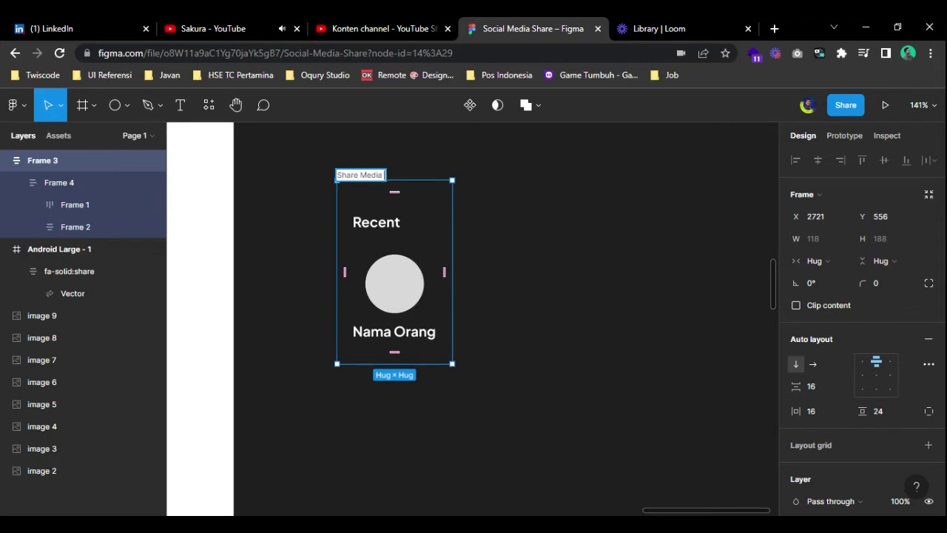
text( Social)
key(Return)
scroll(434, 205, down, 2)
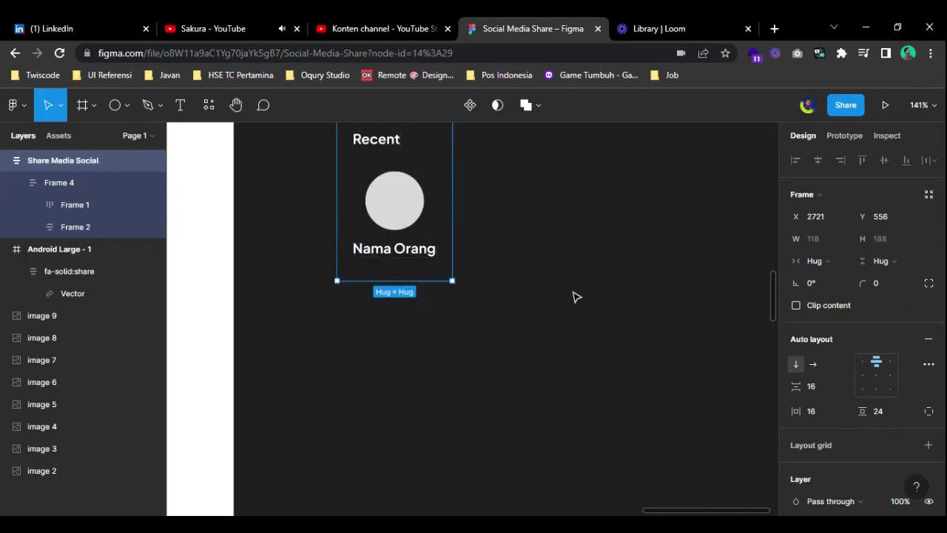
scroll(562, 292, up, 2)
scroll(837, 408, down, 4)
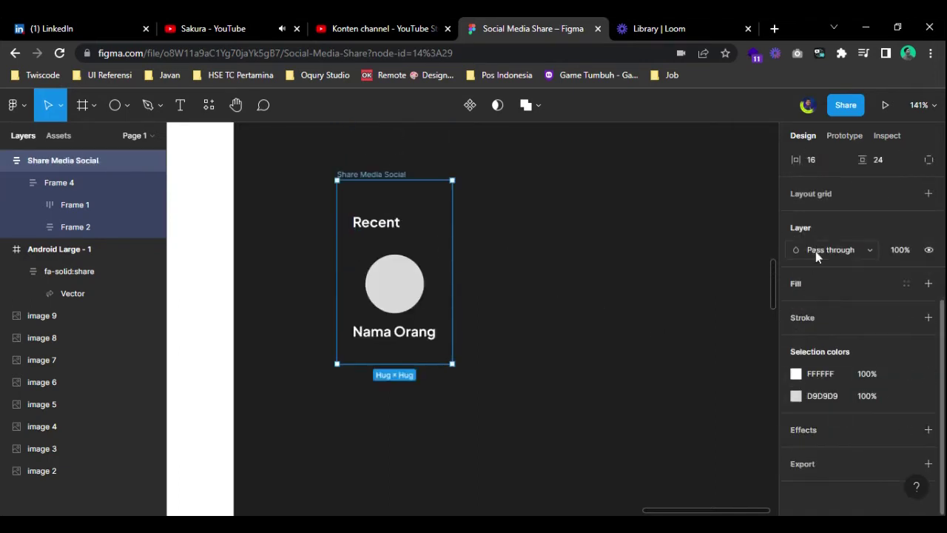
click(822, 284)
click(622, 279)
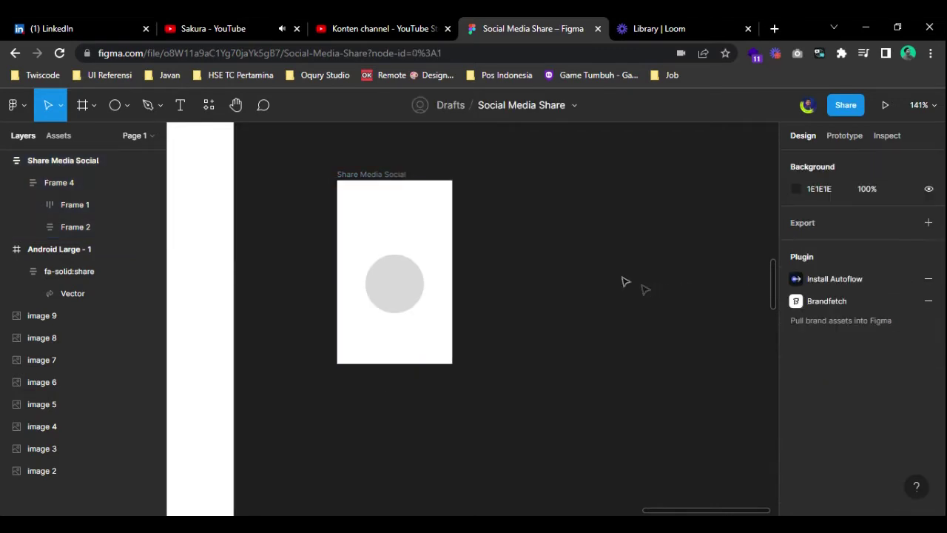
- Color the Recent heading text with the dark Neutral color style
double_click(378, 219)
scroll(851, 370, down, 4)
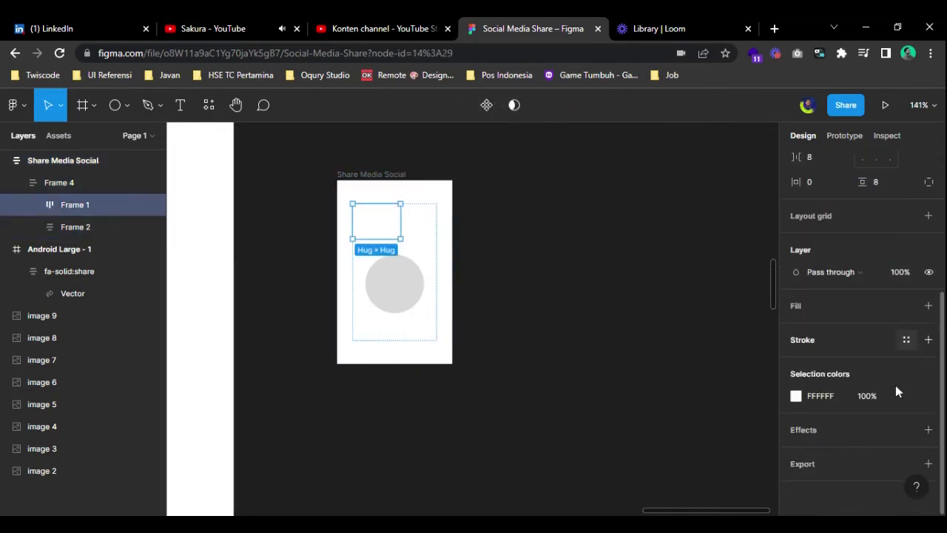
click(906, 396)
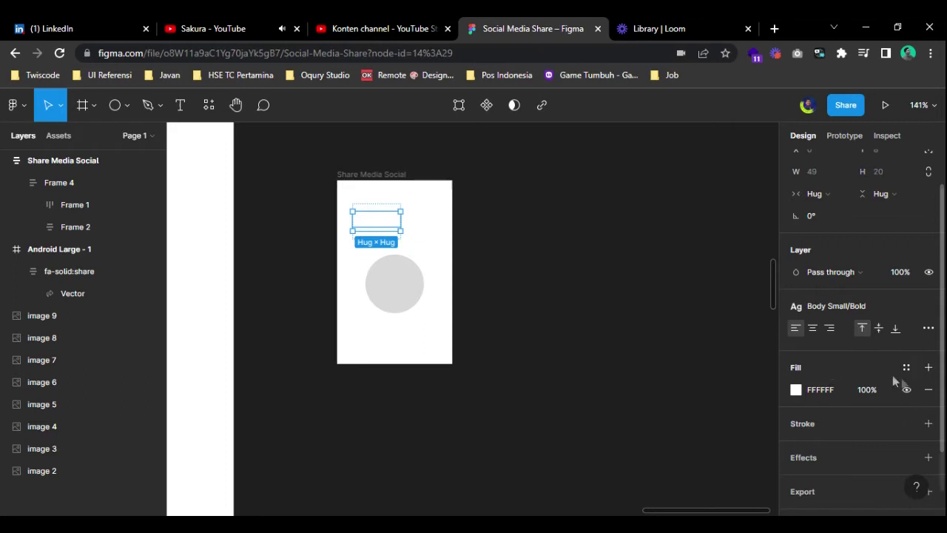
click(907, 341)
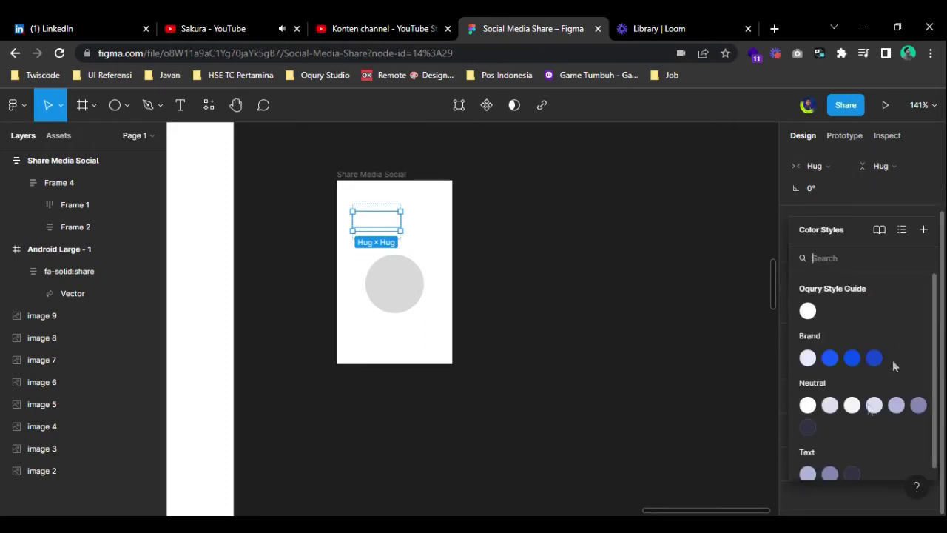
click(808, 427)
- Change the white Nama Orang text to the dark Neutral color
click(407, 311)
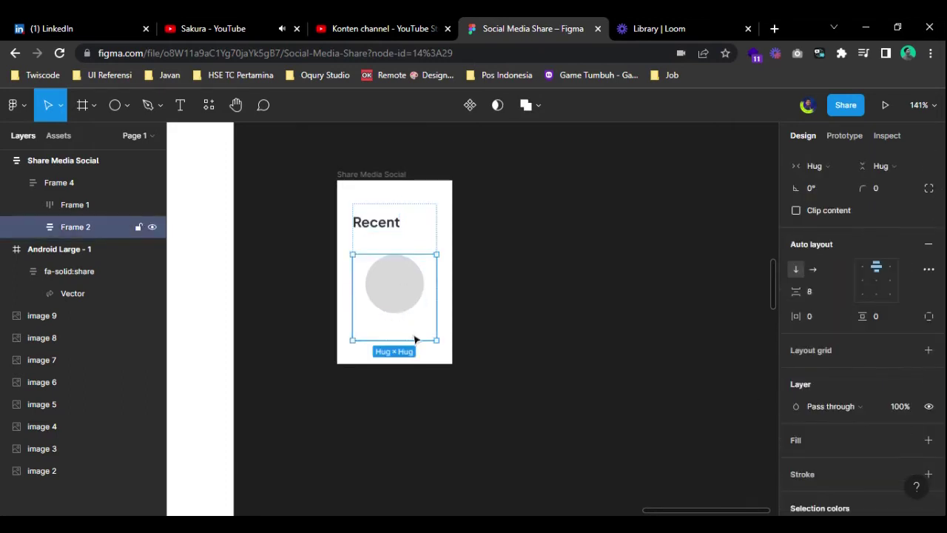
scroll(829, 414, down, 3)
click(905, 396)
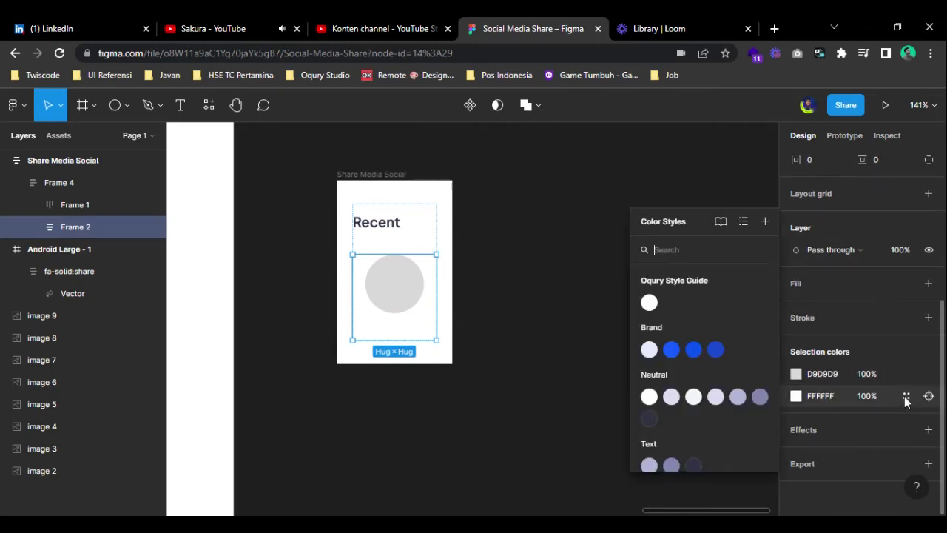
click(650, 420)
click(606, 377)
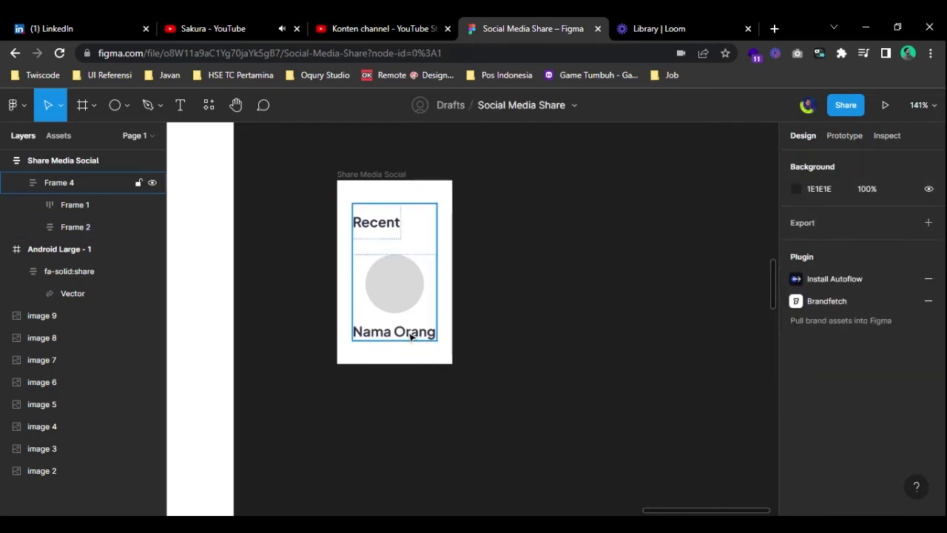
- Apply the Heading 4 text style to Recent
click(436, 332)
click(384, 230)
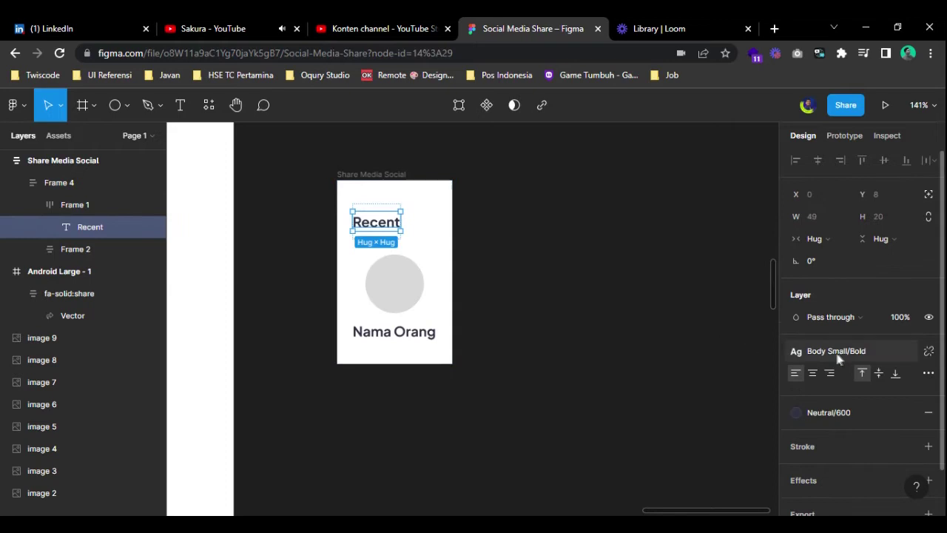
click(851, 350)
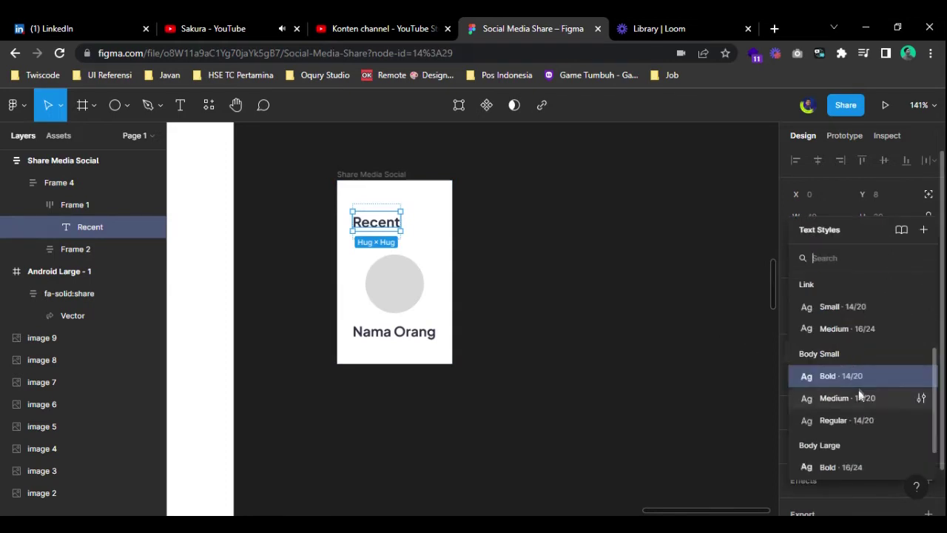
scroll(859, 387, up, 2)
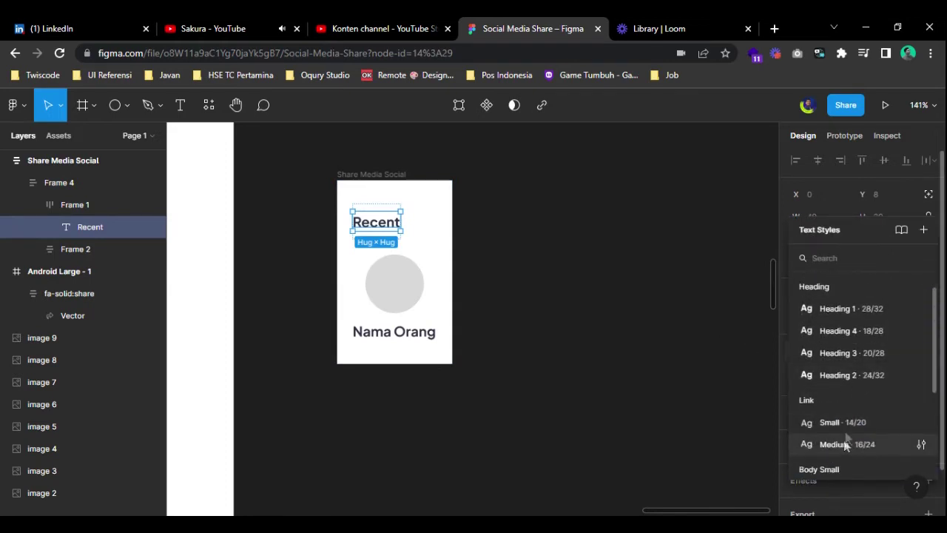
scroll(862, 341, up, 1)
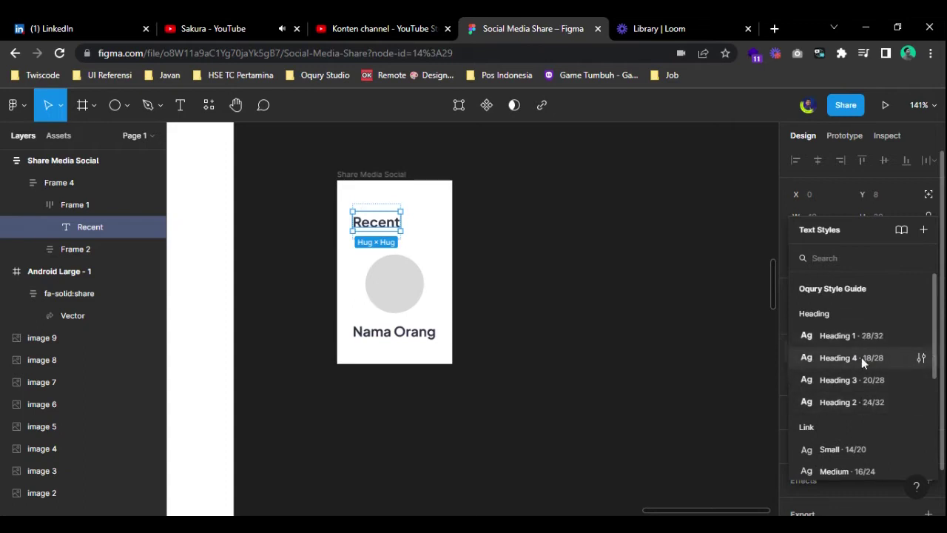
click(870, 358)
- Apply the Body Small/Regular text style to Nama Orang
click(433, 339)
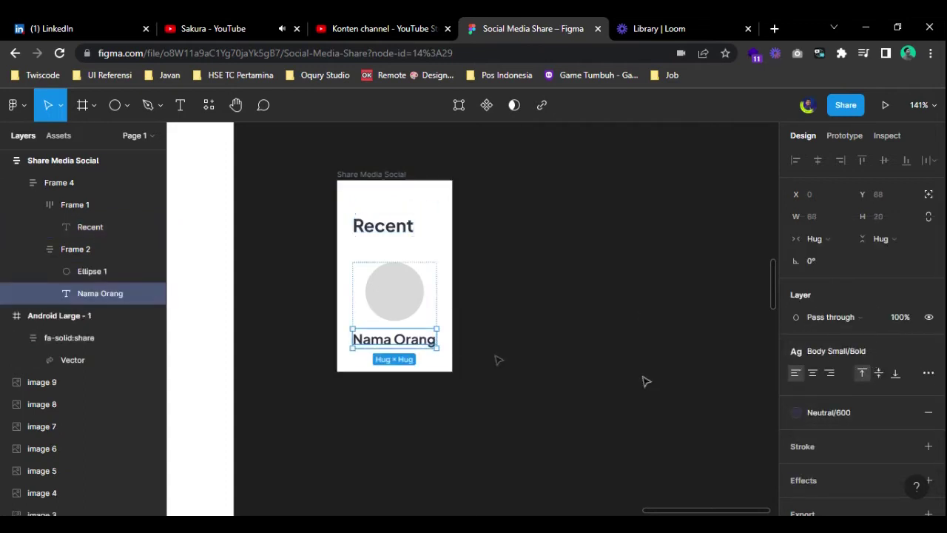
click(849, 351)
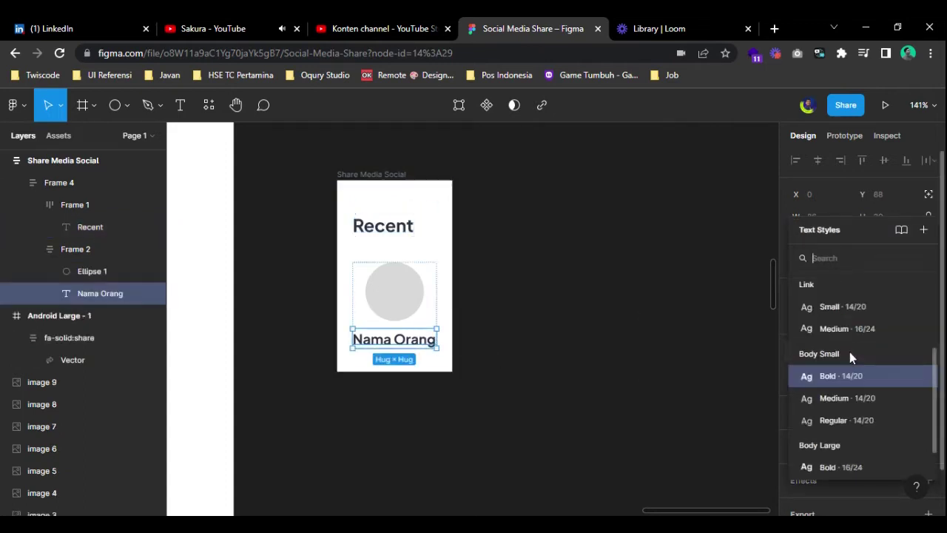
click(847, 420)
click(613, 342)
- Duplicate the contact item and wrap both copies in a horizontal auto layout
click(393, 295)
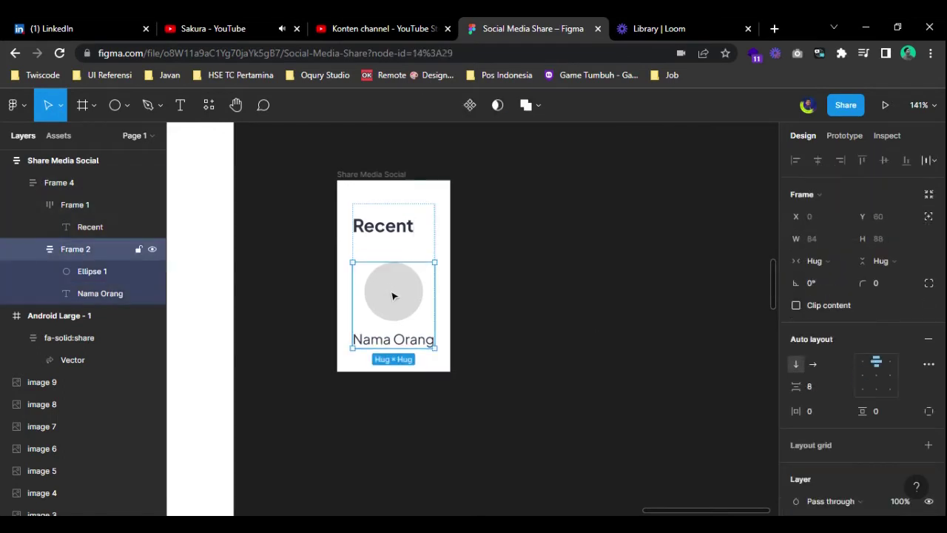
key(ctrl+v)
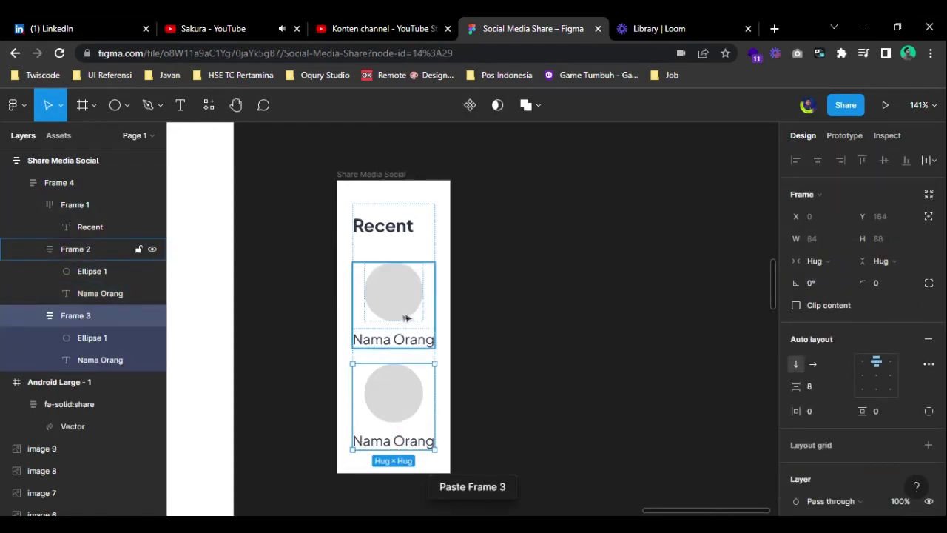
shift+click(400, 318)
key(shift+a)
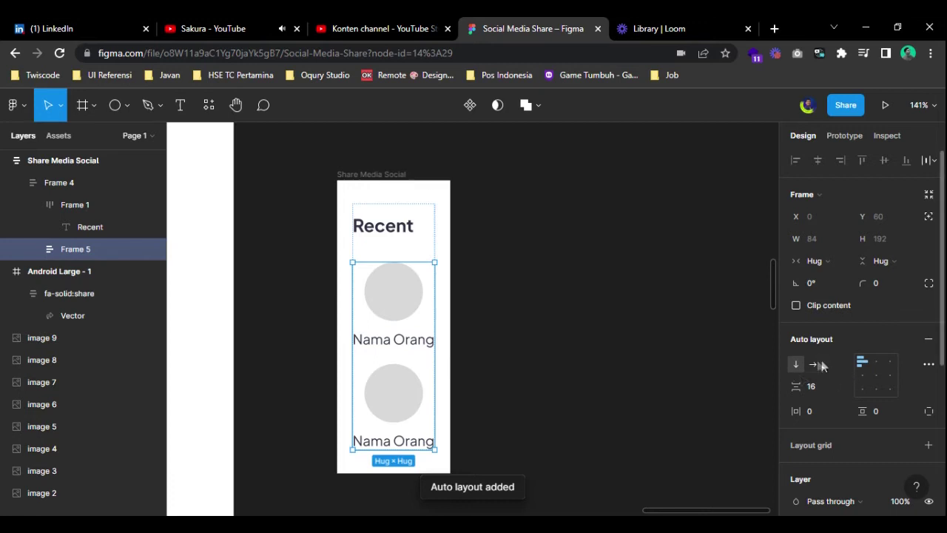
click(814, 363)
- Paste two more contacts so the row holds four, then open the card's width sizing
click(484, 296)
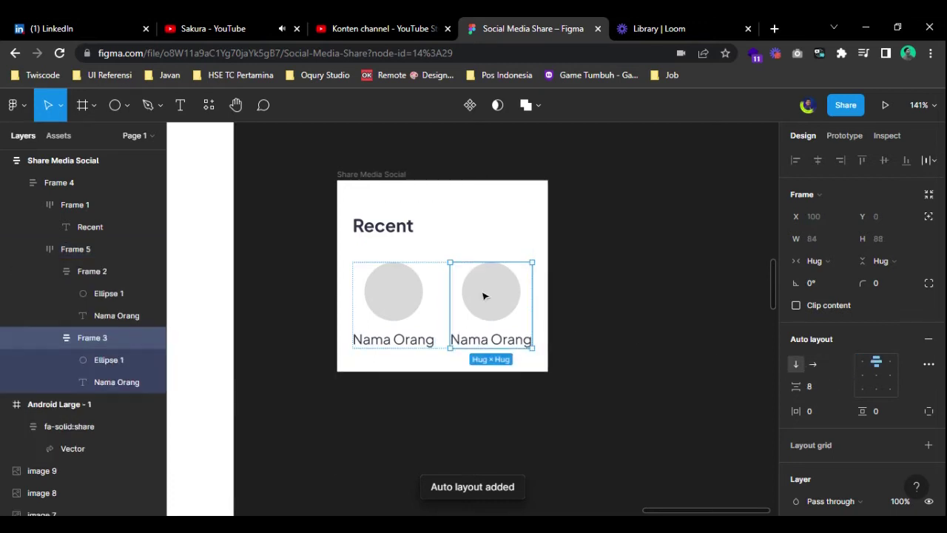
key(ctrl+v)
key(ctrl+v)
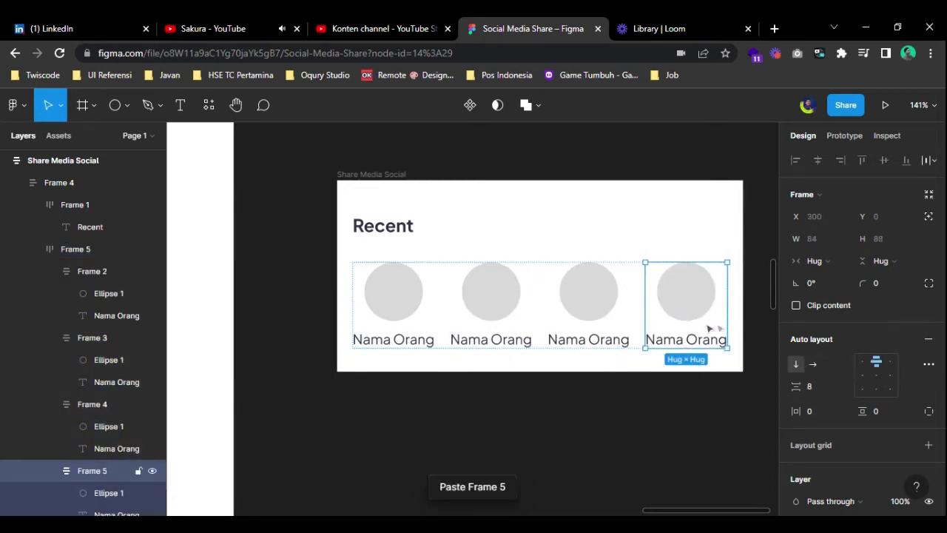
click(684, 400)
click(370, 190)
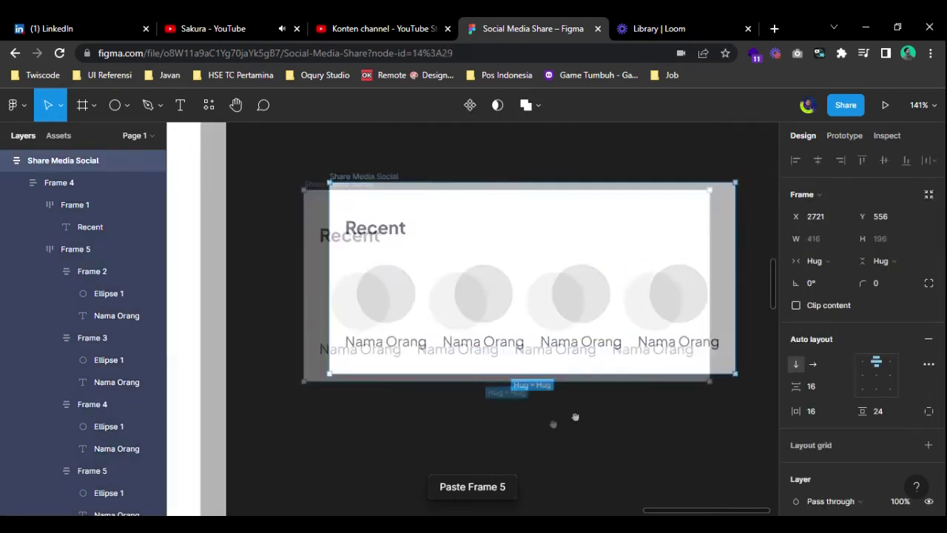
click(827, 260)
- Fix the card width at 360 and make its content frame fill the width
click(830, 241)
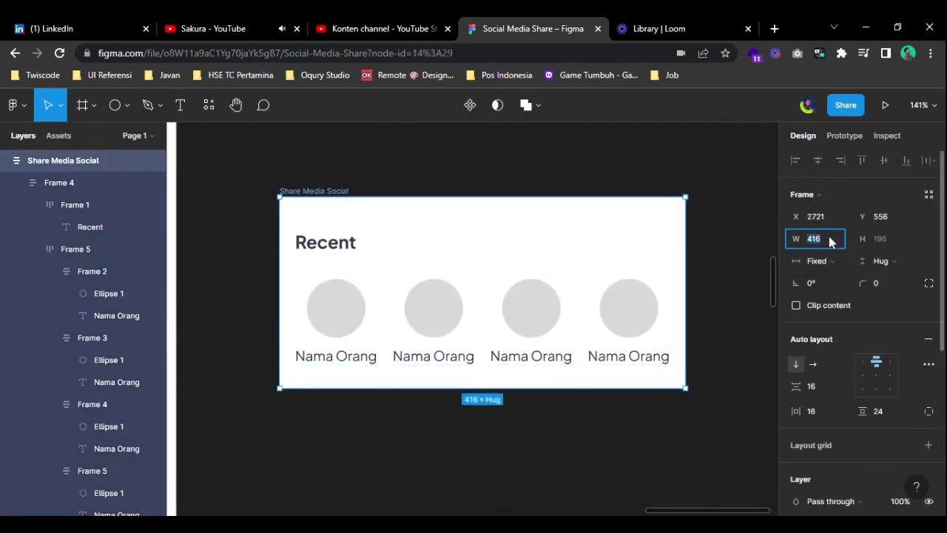
text(360)
key(Return)
click(308, 330)
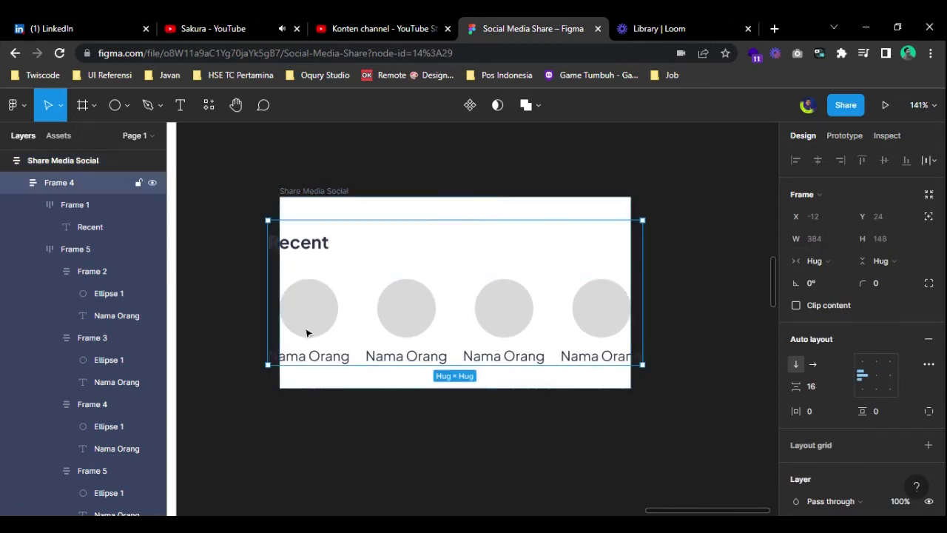
click(814, 261)
click(831, 276)
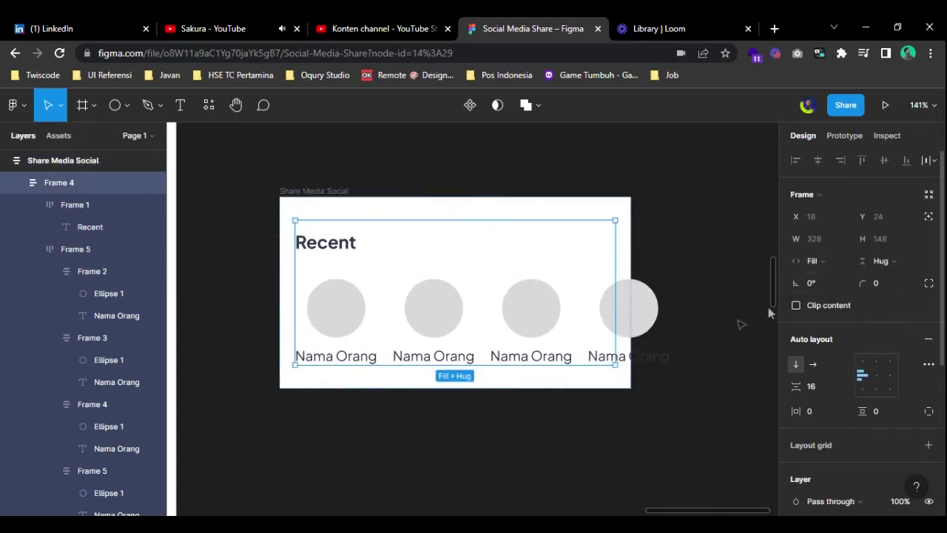
- Set the Recent frame and the contact row to fill the container width
click(318, 246)
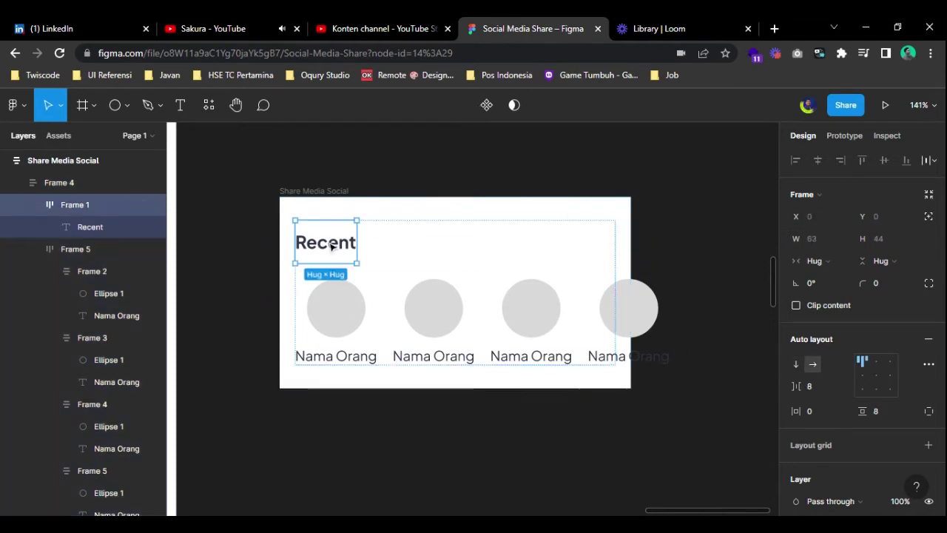
click(818, 261)
click(830, 277)
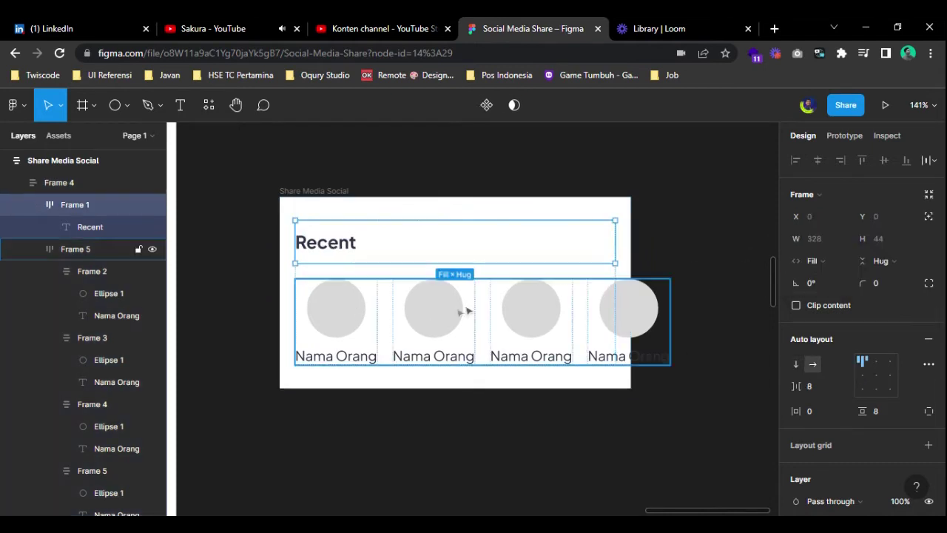
click(353, 317)
click(814, 260)
click(824, 277)
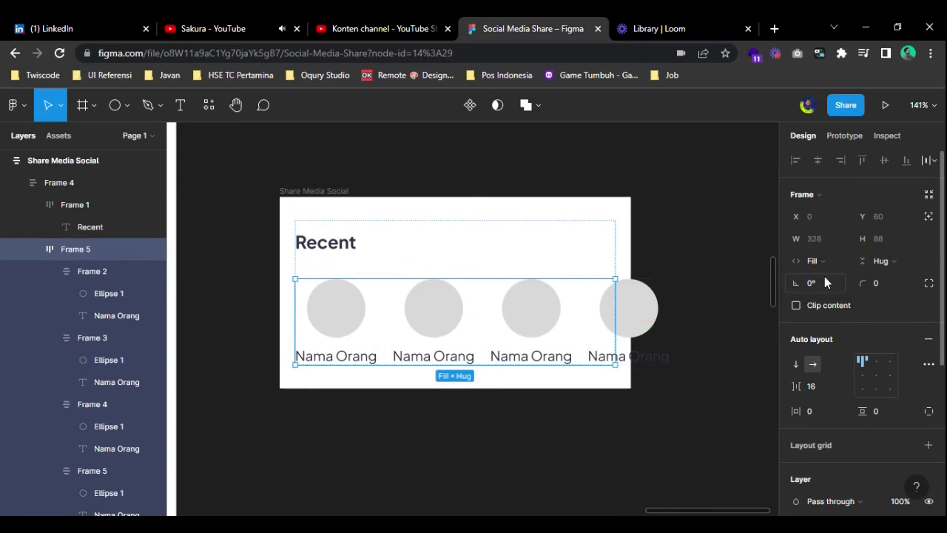
- Set all four contact items to fill the available row width
click(331, 333)
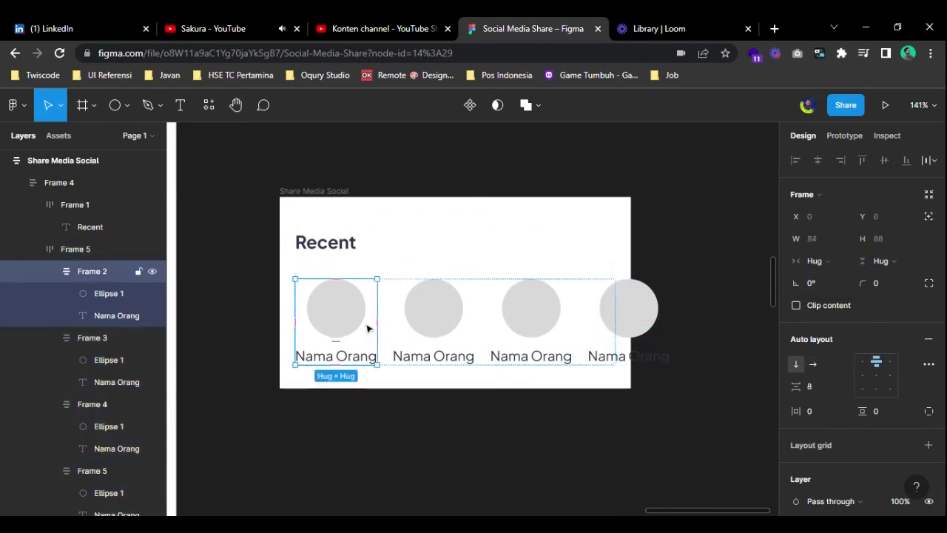
click(814, 261)
click(824, 277)
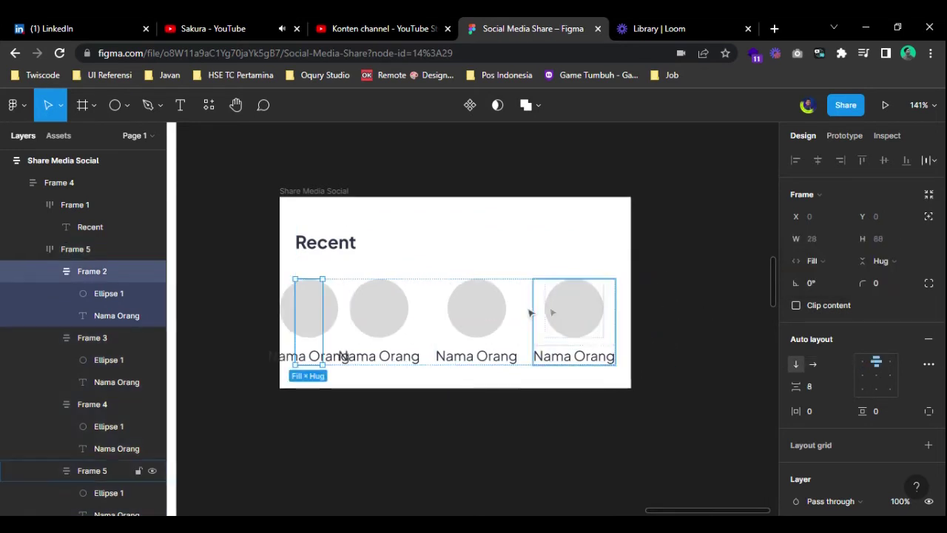
click(379, 318)
click(818, 263)
click(824, 276)
click(489, 315)
click(814, 260)
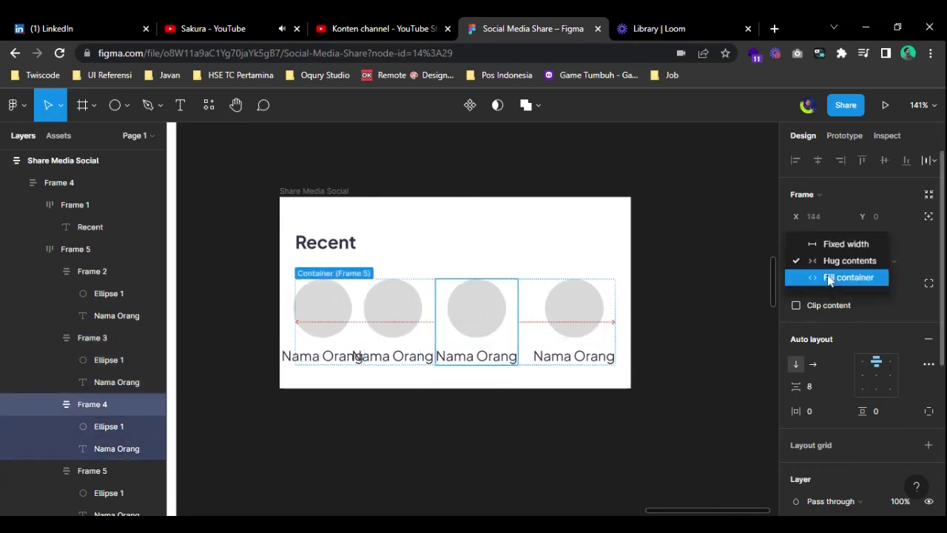
click(824, 277)
click(563, 313)
click(814, 261)
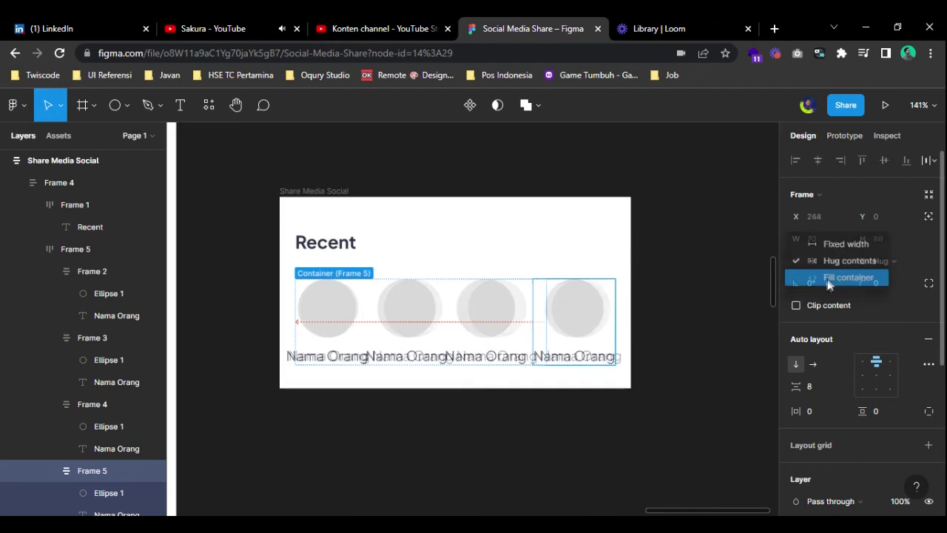
click(827, 278)
click(696, 310)
- Make all four Nama Orang labels fill their cell width so they wrap
double_click(496, 348)
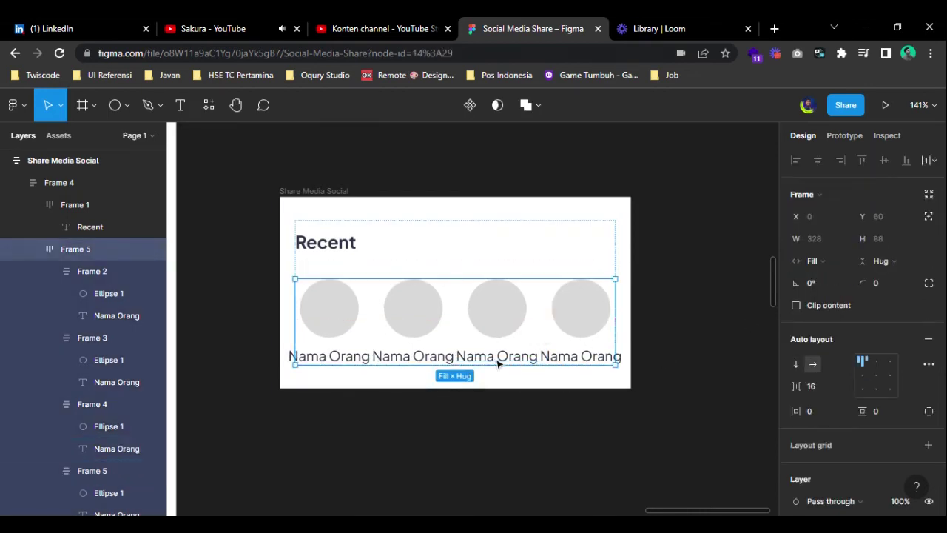
click(495, 352)
click(814, 239)
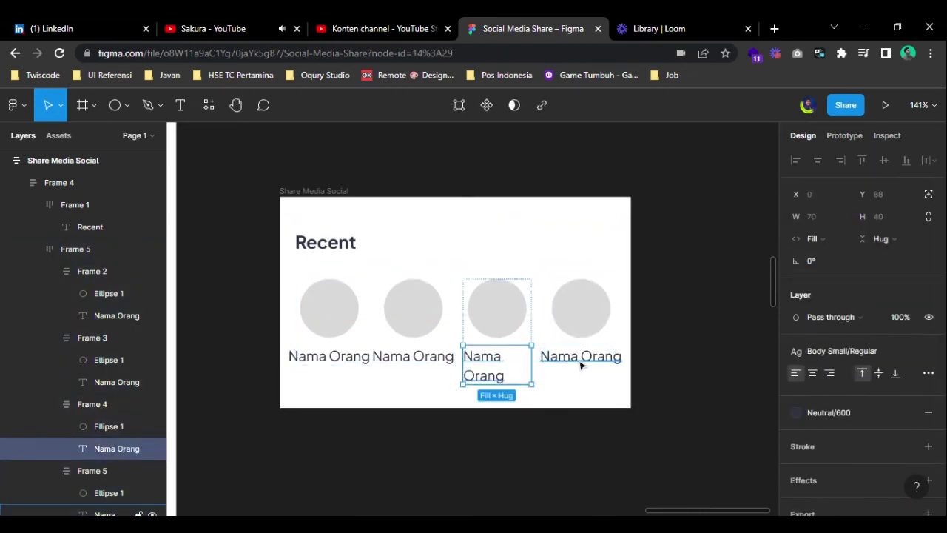
click(582, 358)
click(814, 239)
click(837, 255)
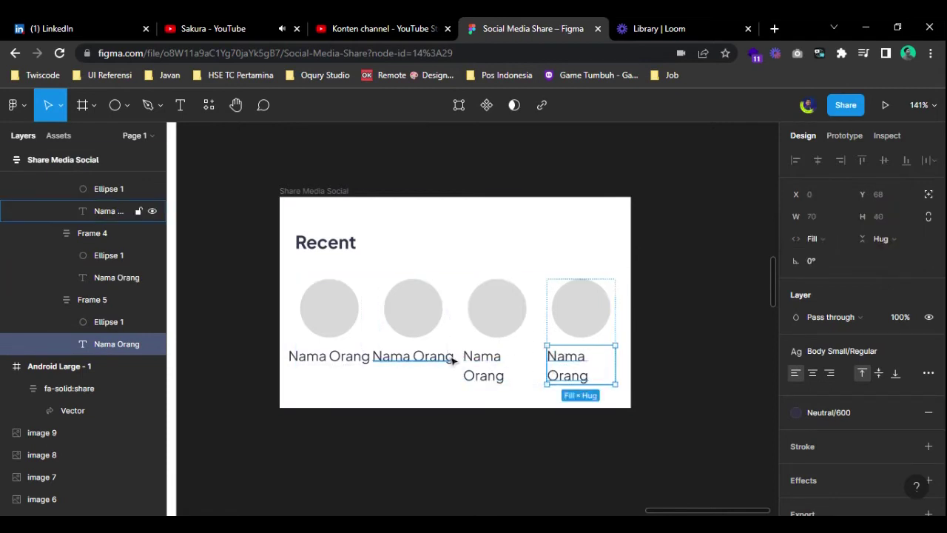
click(118, 211)
click(814, 238)
click(835, 255)
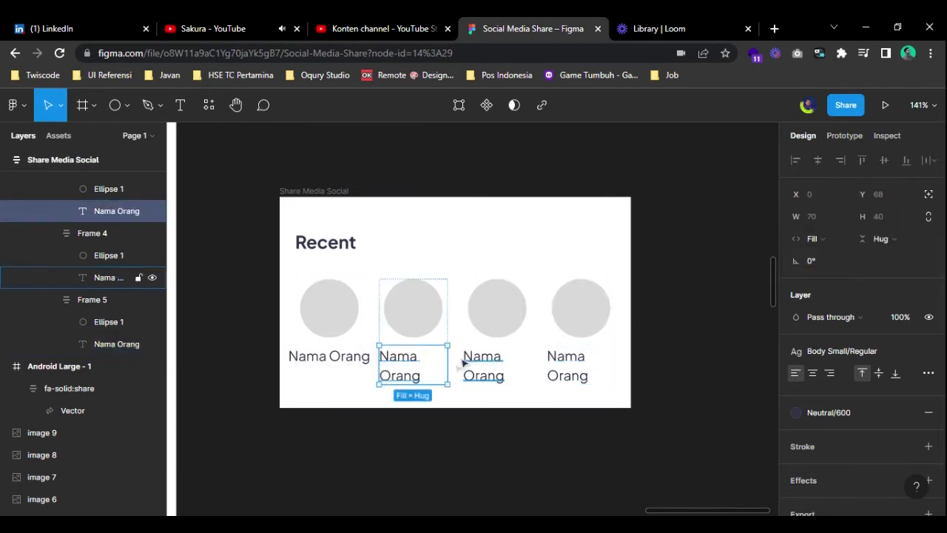
click(326, 361)
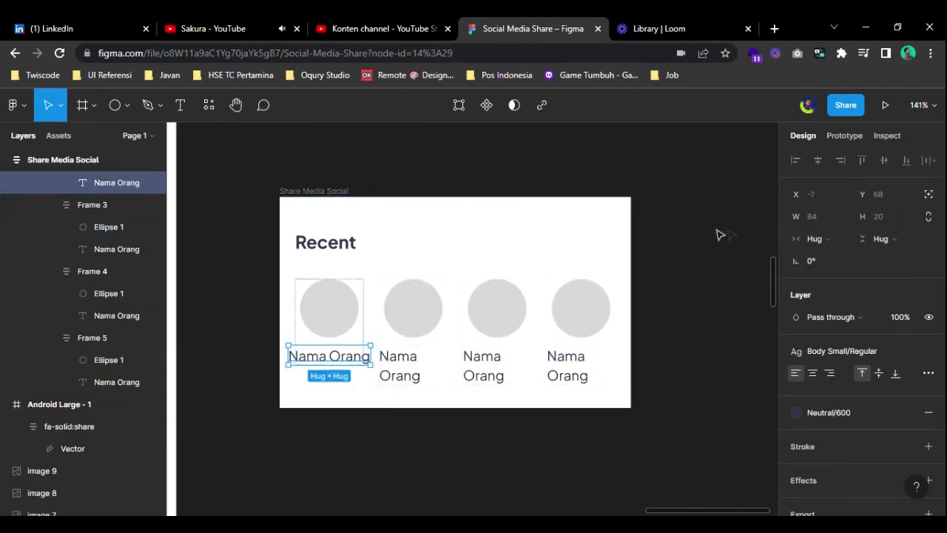
click(827, 239)
click(835, 256)
click(619, 368)
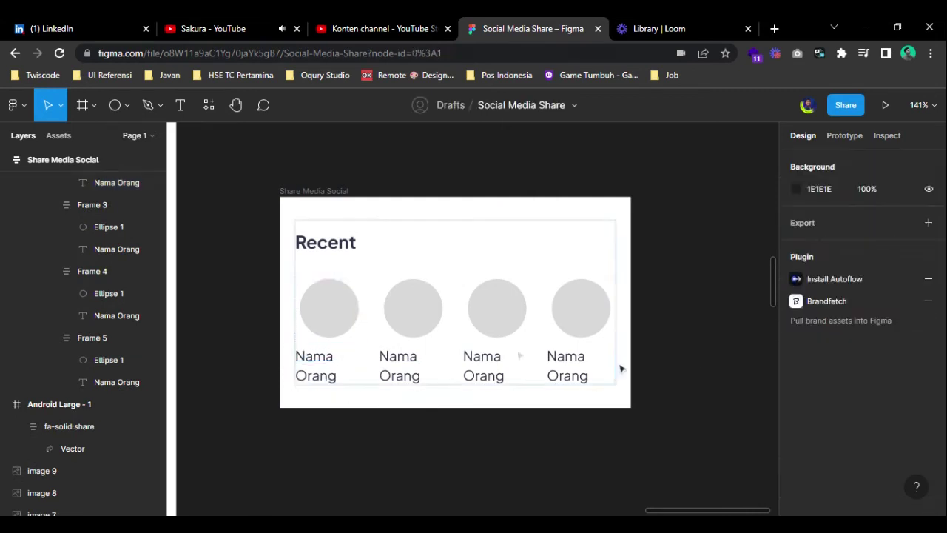
- Paste a copy of the Recent block below the original
click(388, 332)
key(ctrl+v)
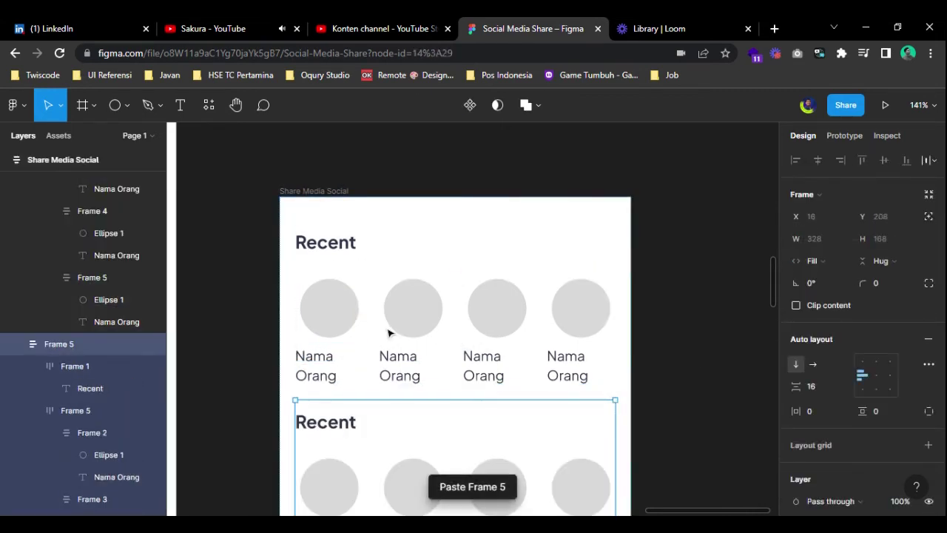
click(703, 429)
- Set the Share Media Social card's auto-layout gap to 24
scroll(666, 355, down, 4)
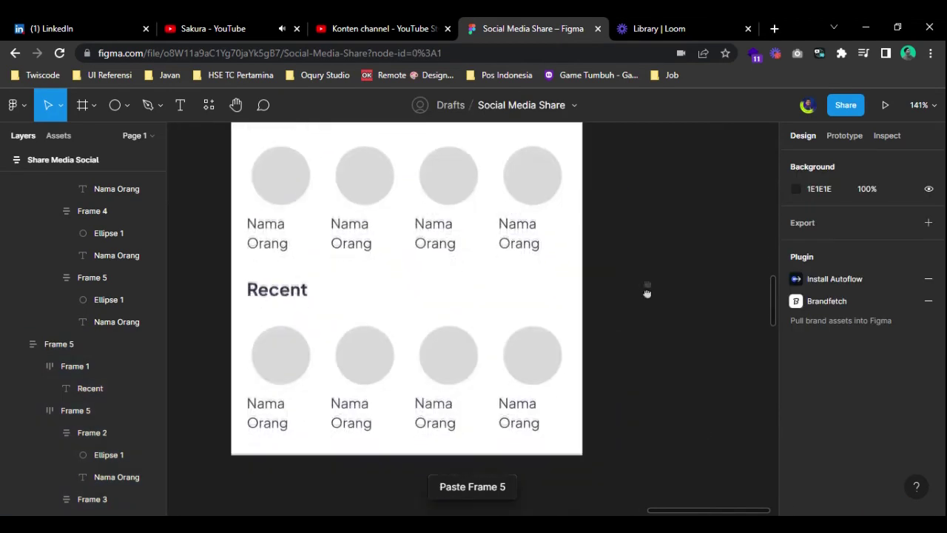
click(468, 318)
click(656, 244)
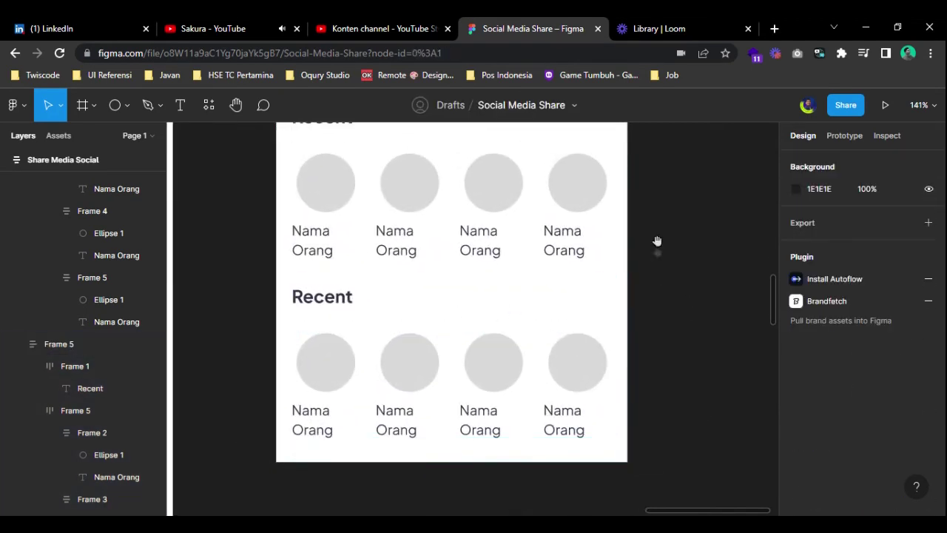
scroll(449, 290, up, 1)
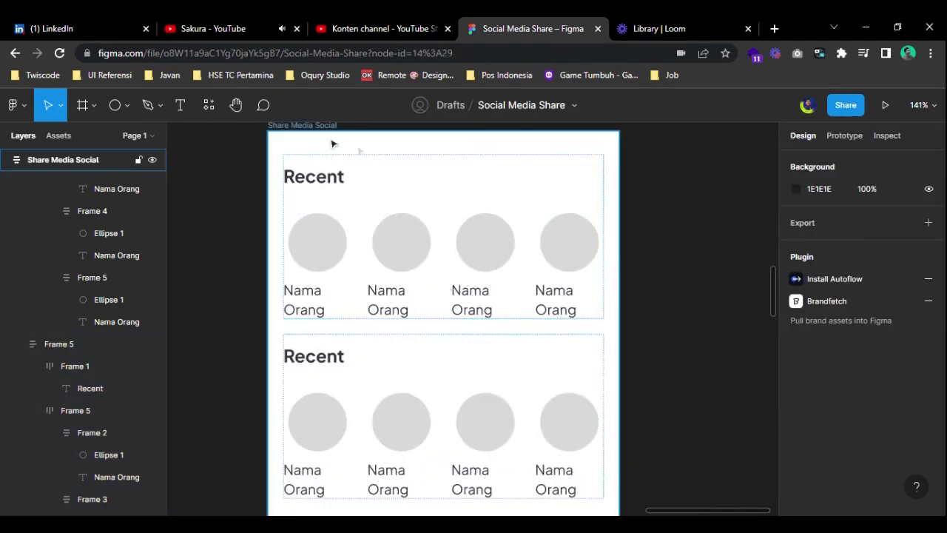
click(333, 144)
click(818, 386)
text(24)
key(Return)
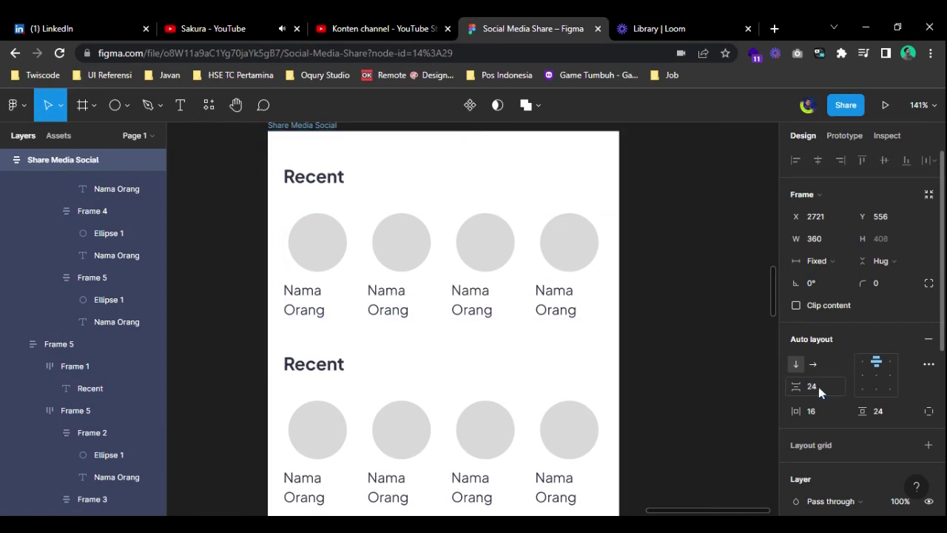
- Center the contents of all four contact cells in the first Recent row
click(597, 333)
double_click(317, 267)
click(318, 267)
shift+click(412, 268)
shift+click(488, 267)
shift+click(570, 266)
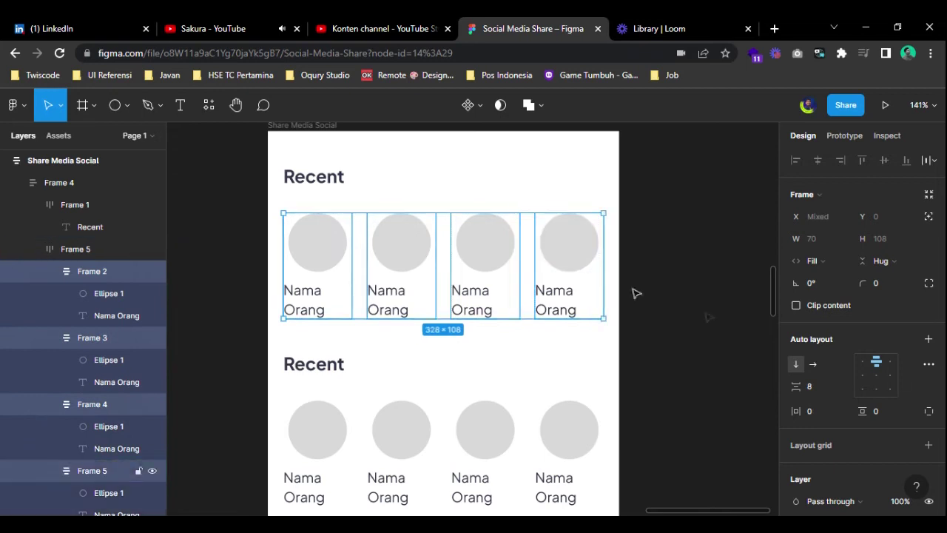
click(876, 377)
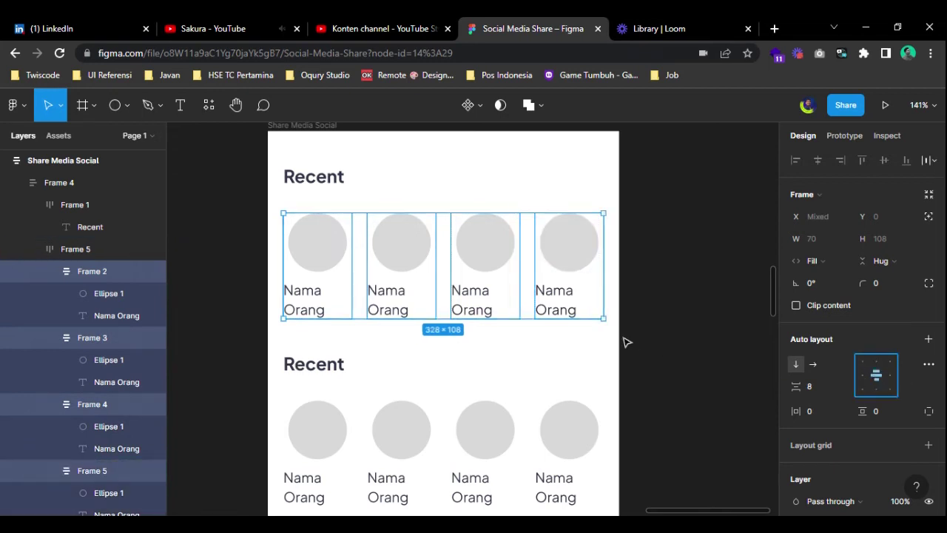
click(675, 353)
- Reselect the first row's contact cells, ending on the first contact's circle
click(348, 274)
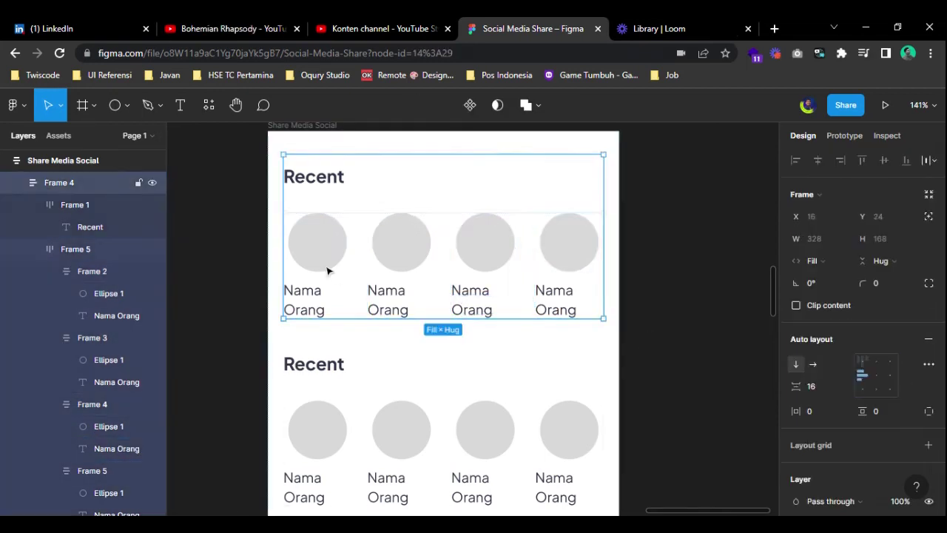
double_click(328, 271)
shift+click(385, 264)
shift+click(486, 264)
shift+click(596, 264)
click(668, 293)
click(451, 293)
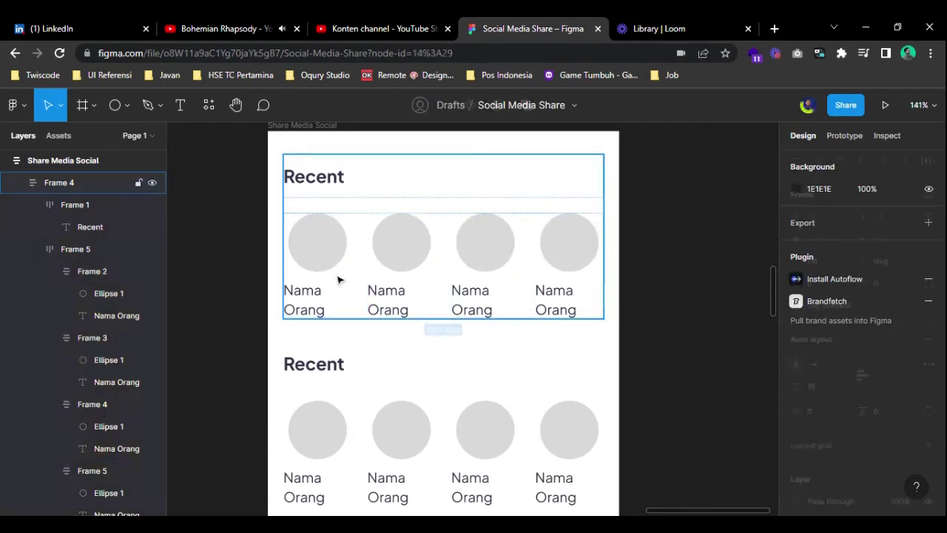
click(337, 277)
double_click(335, 274)
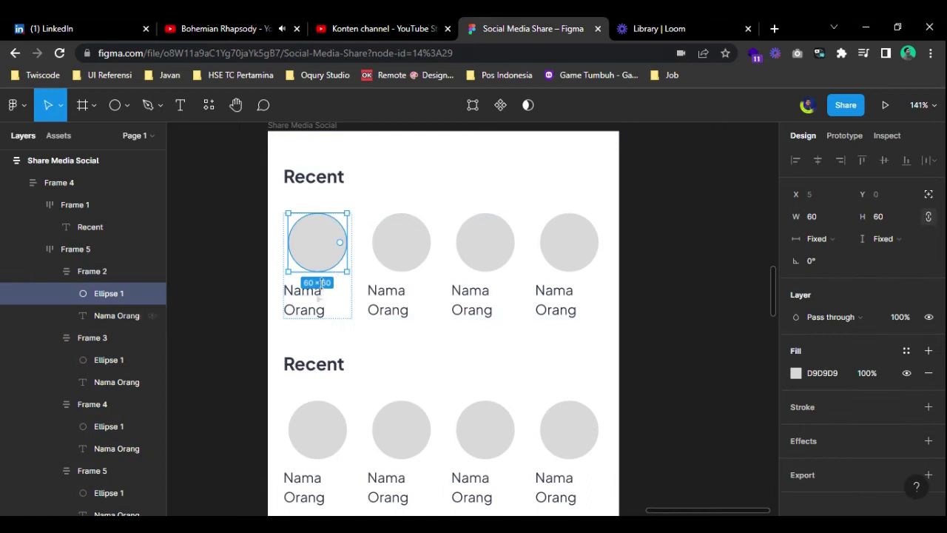
- Center-align the first contact's Nama Orang label
click(352, 307)
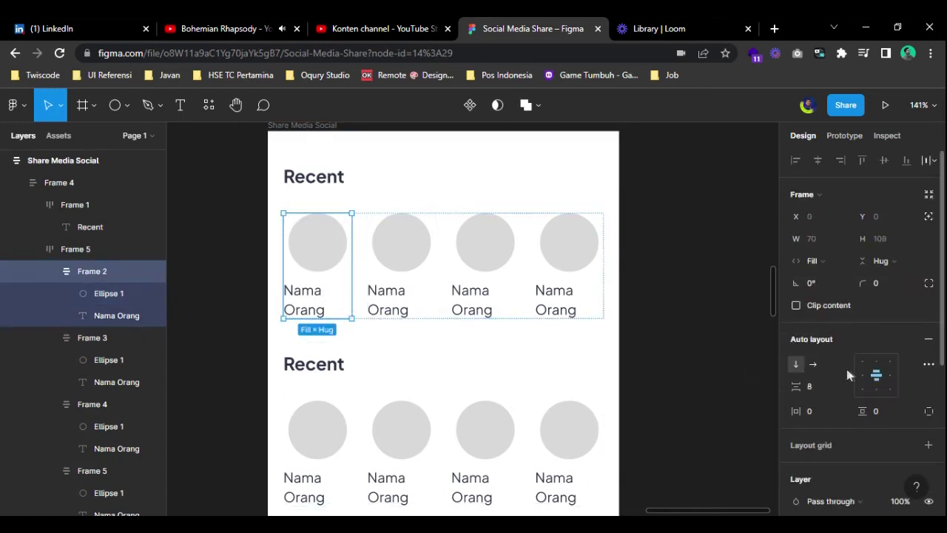
click(301, 301)
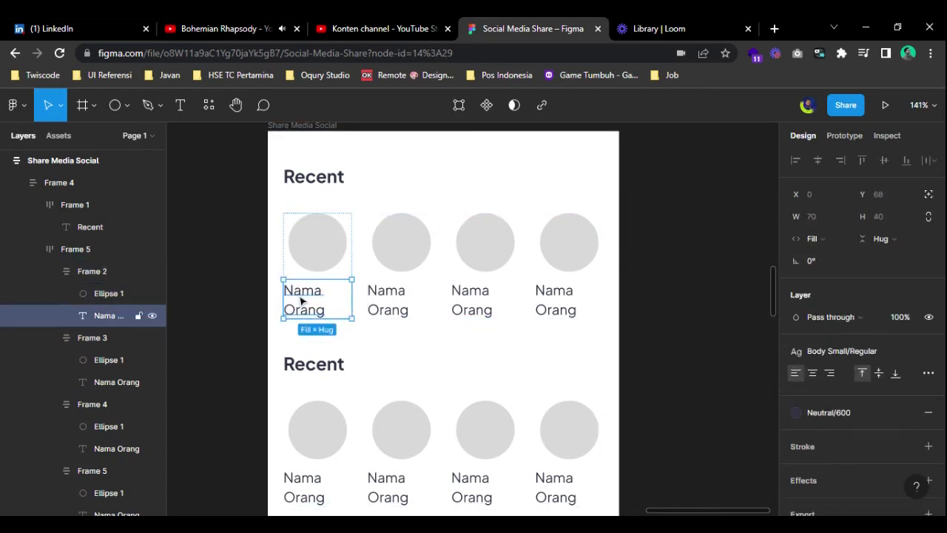
click(813, 372)
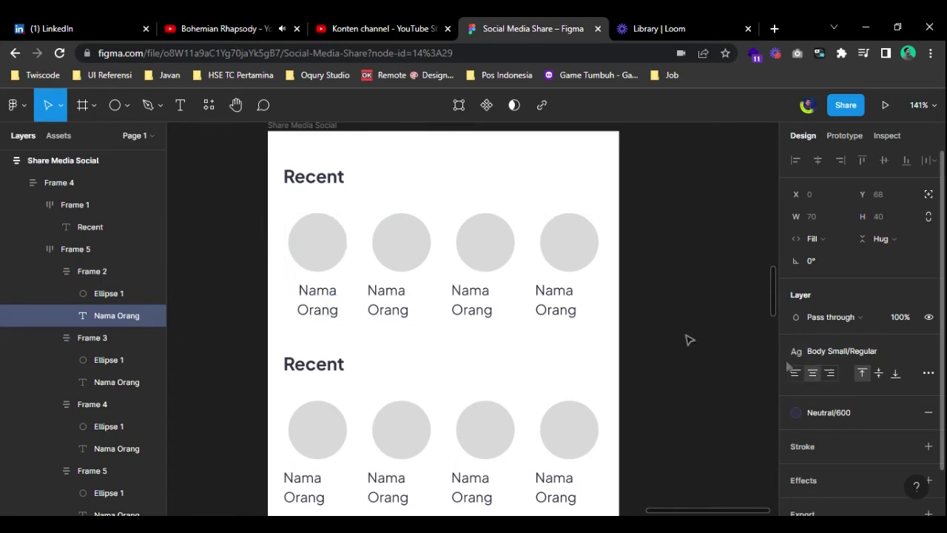
- Center-align the remaining seven Nama Orang labels across both rows
click(401, 297)
shift+click(477, 303)
shift+click(565, 307)
scroll(563, 311, down, 3)
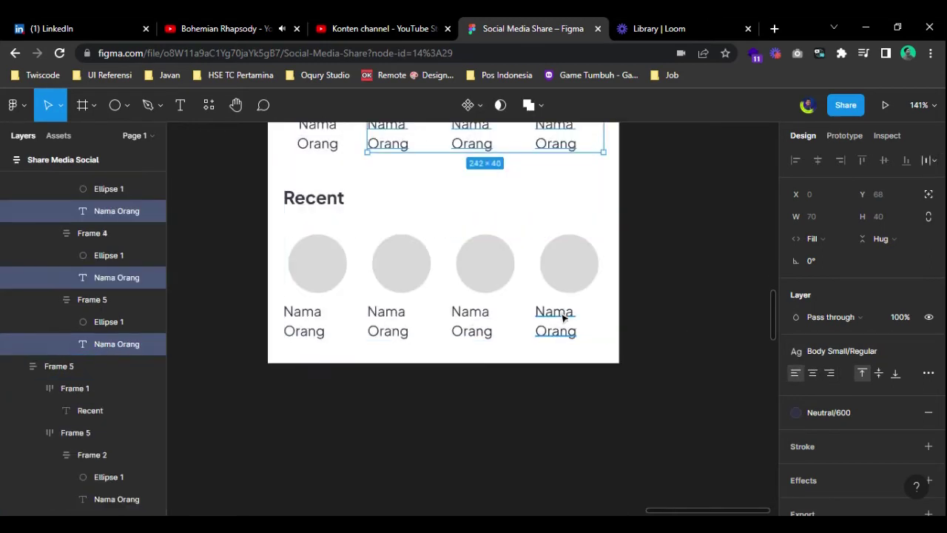
shift+click(555, 320)
shift+click(482, 325)
shift+click(392, 325)
shift+click(305, 325)
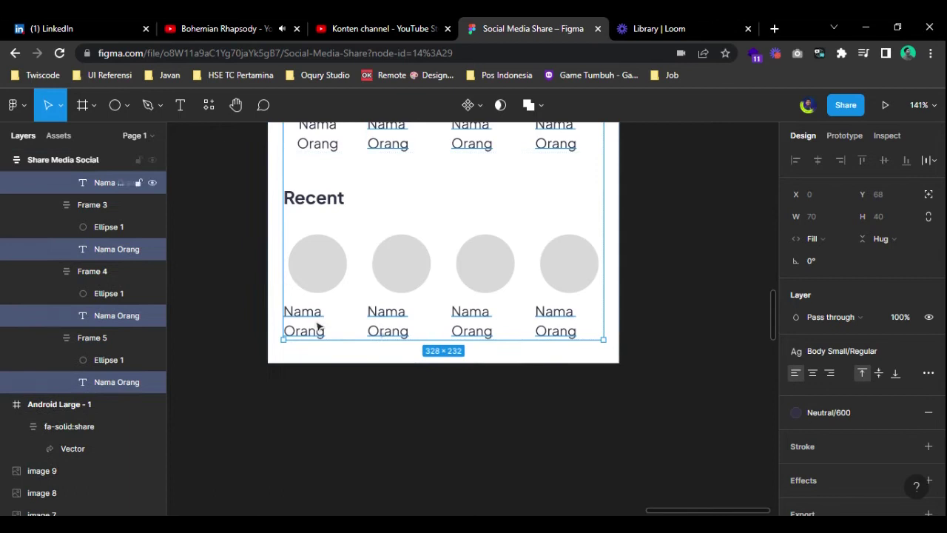
click(813, 372)
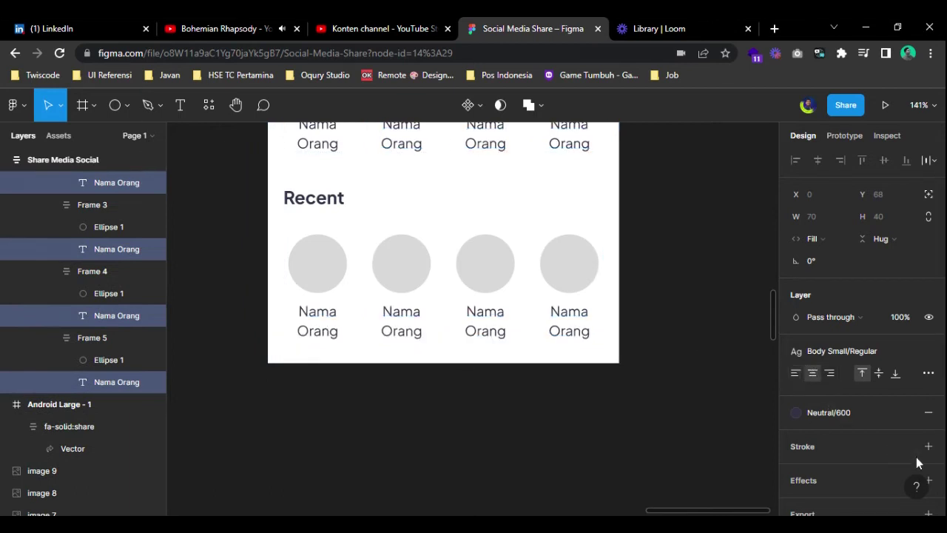
click(664, 339)
scroll(617, 348, up, 5)
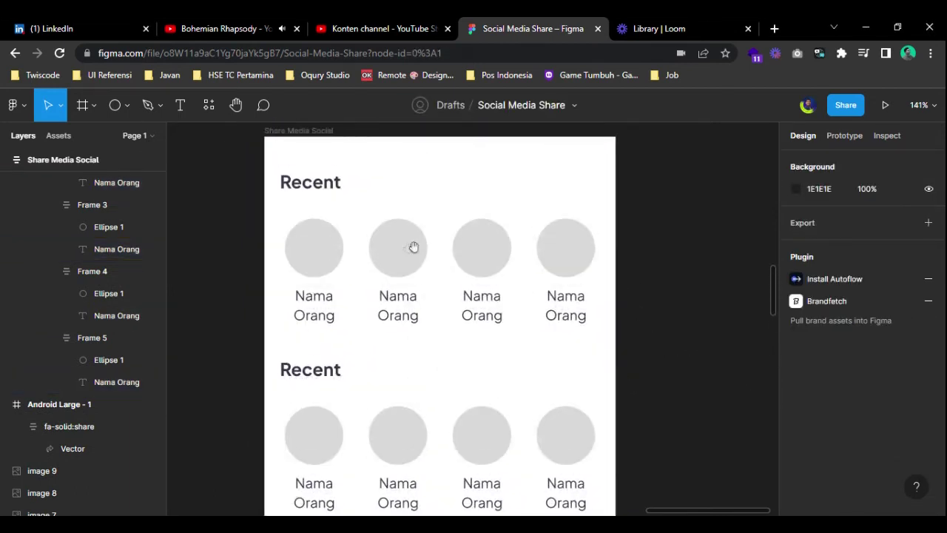
click(324, 402)
- Paste a third copy of the Recent block into the card
key(ctrl+c)
key(ctrl+v)
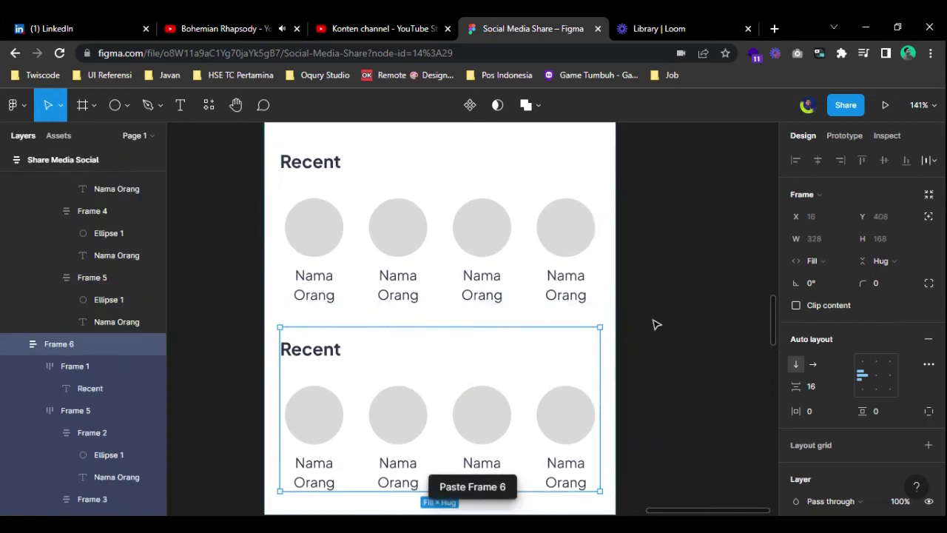
click(685, 318)
- Switch the card to independent corners and set the top-left radius to 16
scroll(685, 319, down, 5)
click(455, 163)
click(455, 163)
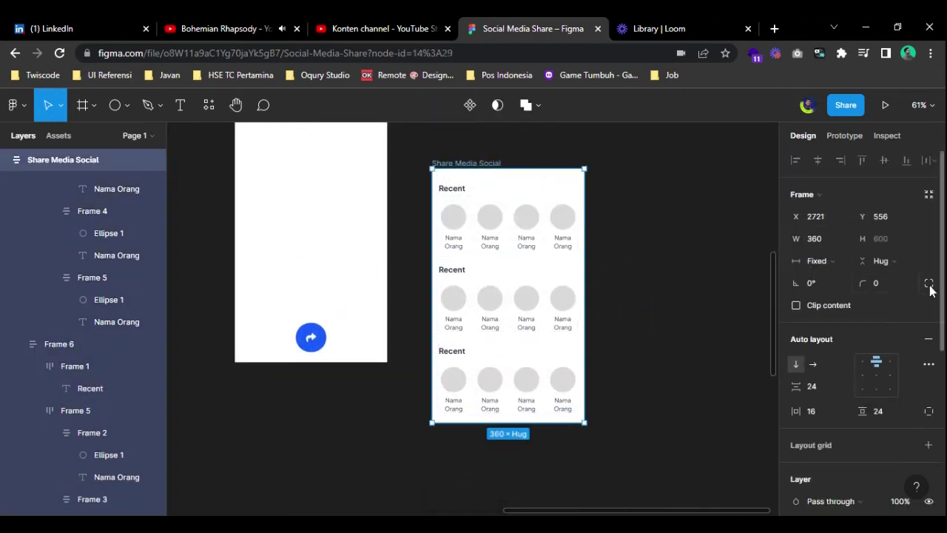
click(930, 284)
text(16)
key(Tab)
- Round the card's corners to 16, then retitle the second Recent heading 'Messaging'
text(1)
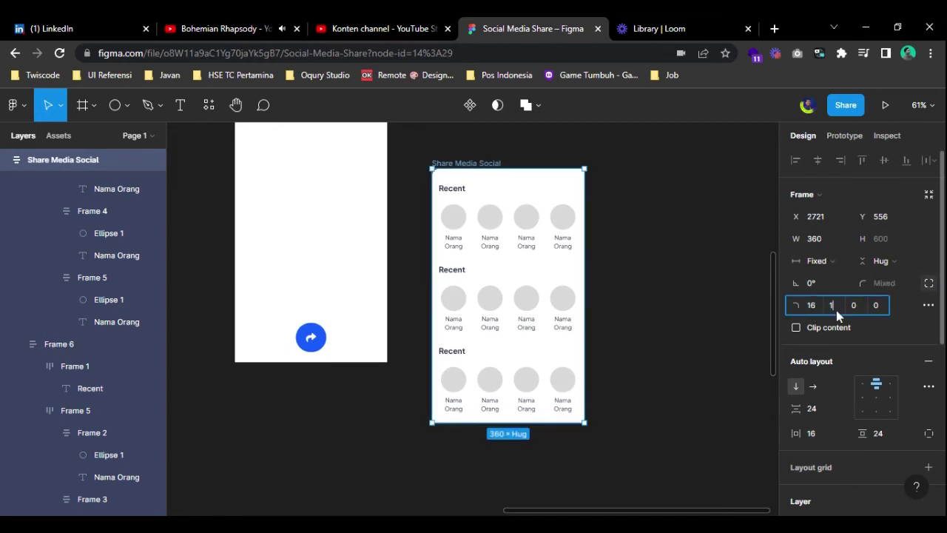
text(6)
click(670, 300)
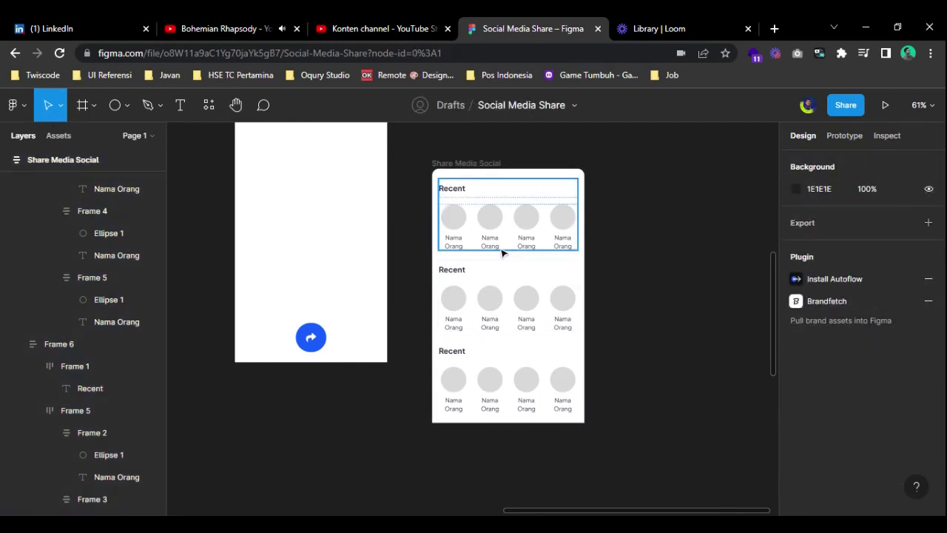
scroll(470, 203, up, 5)
drag(470, 203, 361, 200)
double_click(360, 197)
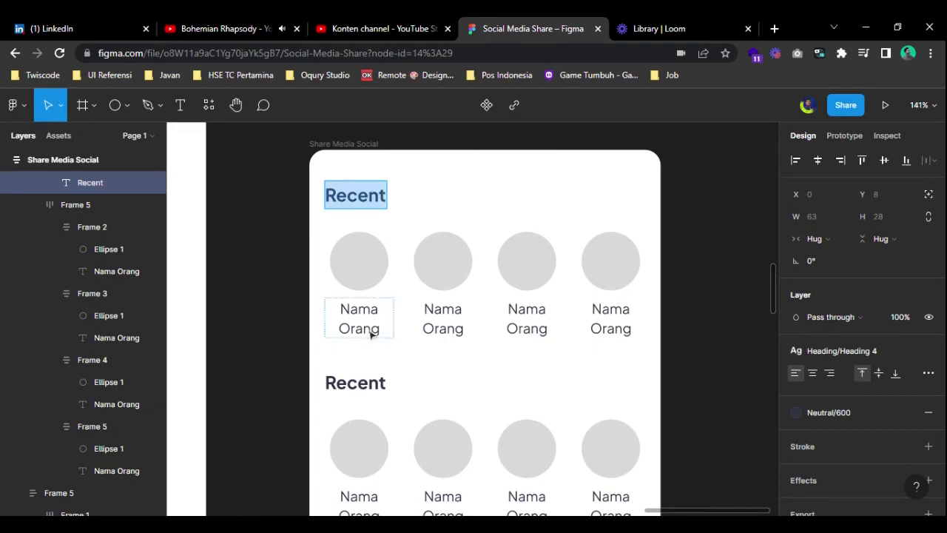
double_click(355, 383)
text(Mess)
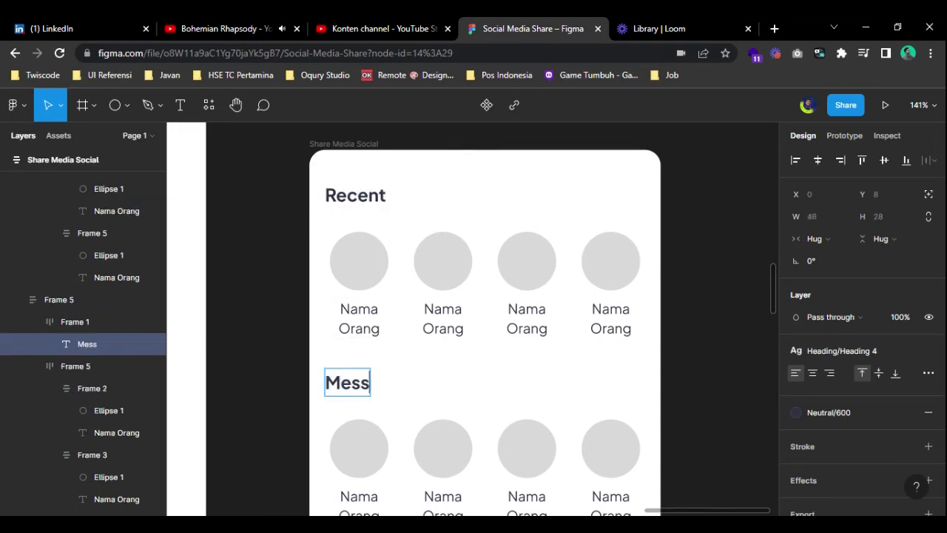
text(a)
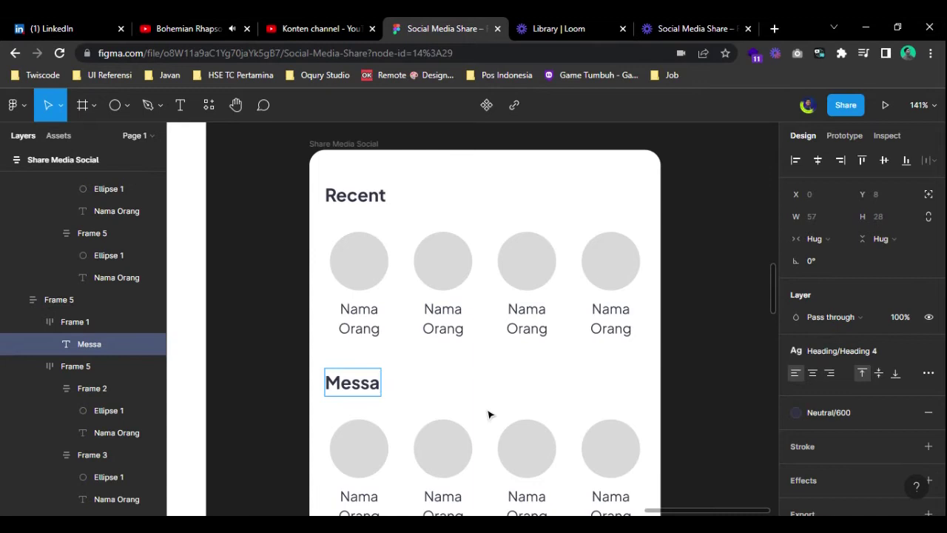
text(ging)
click(693, 338)
- Scroll back up and begin editing the first Recent contact's name label
drag(658, 498, 651, 391)
drag(463, 271, 429, 302)
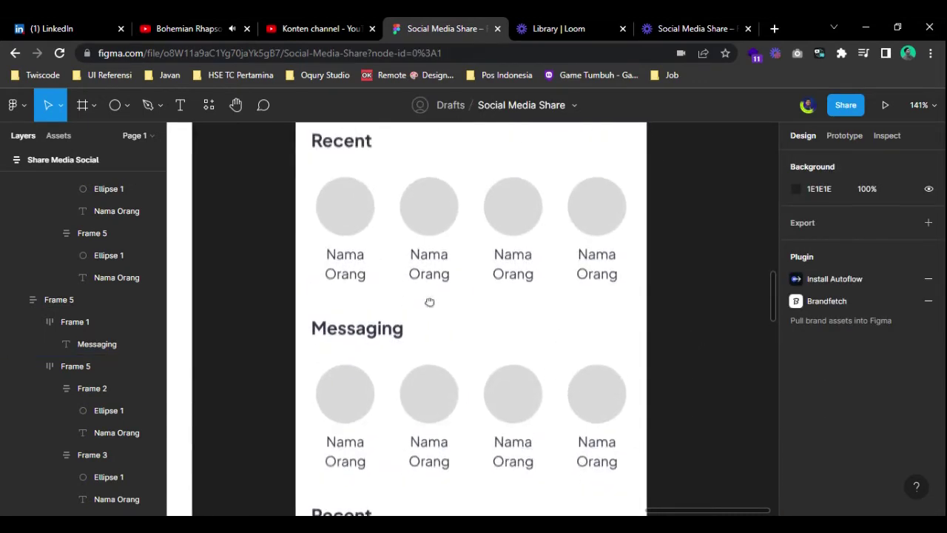
double_click(343, 268)
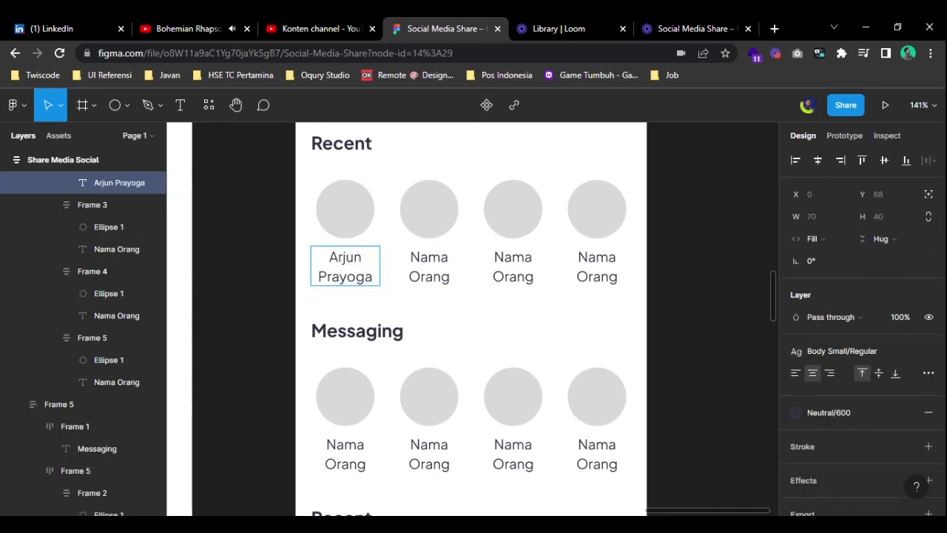
- Replace each Recent contact's 'Nama Orang' placeholder with a person's full name
double_click(430, 266)
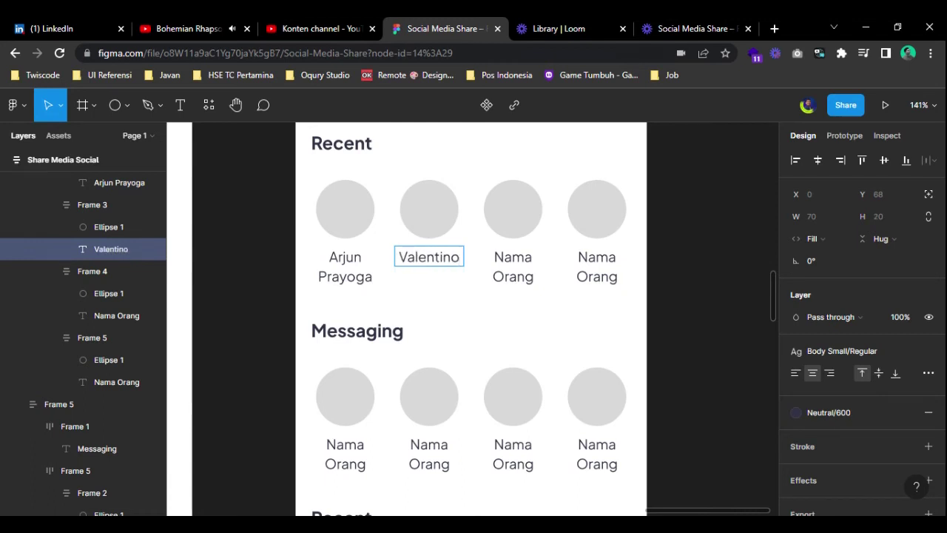
triple_click(513, 257)
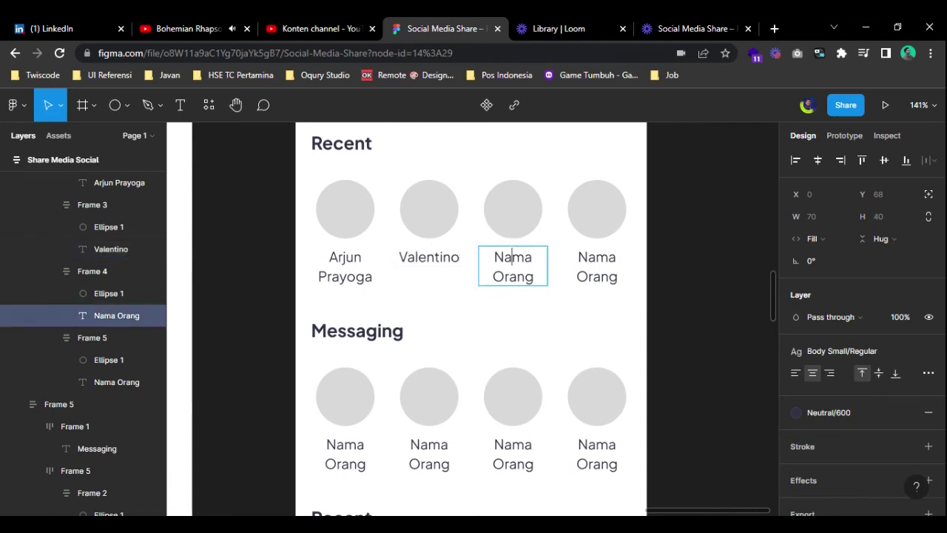
triple_click(596, 276)
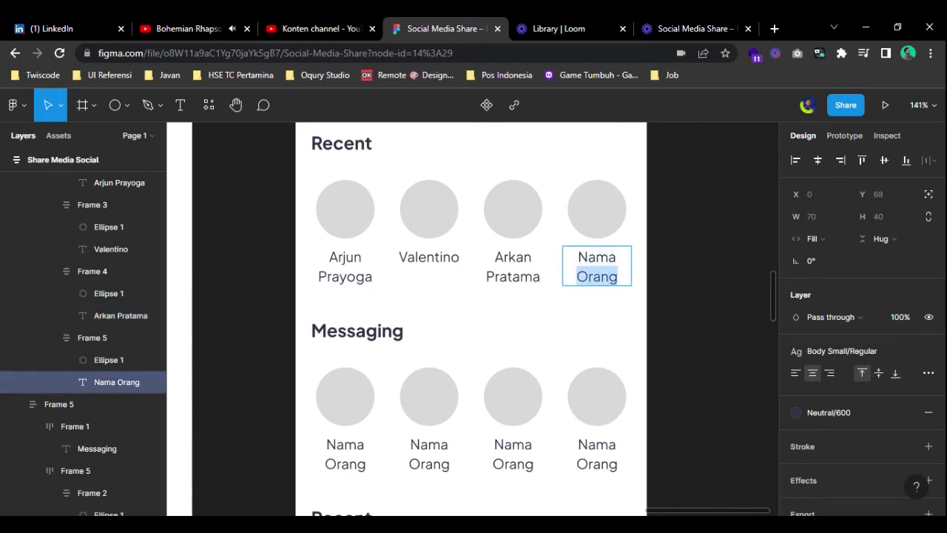
key(Escape)
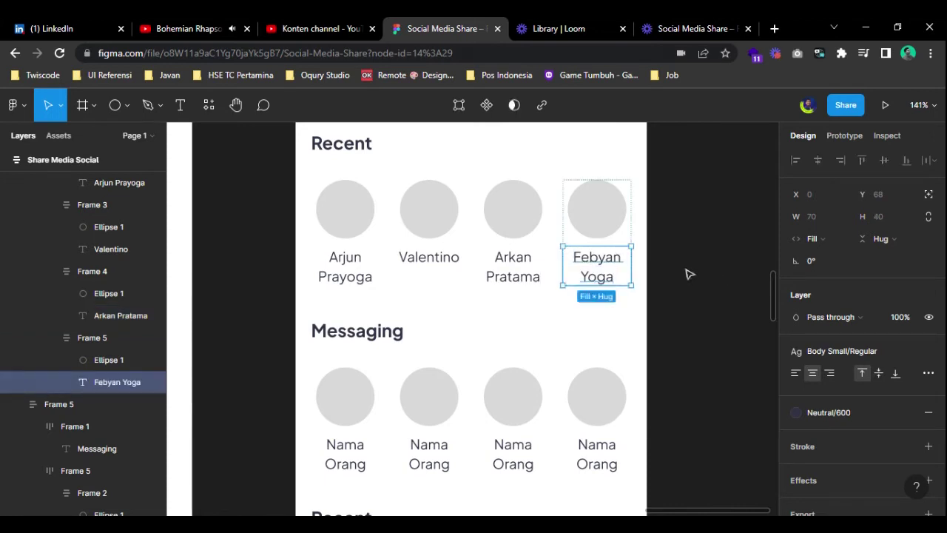
click(687, 271)
scroll(653, 332, down, 5)
- Label the Messaging circles Pesan, Whatsapp (typo fixed) and Facebook, and start the fourth label
double_click(309, 289)
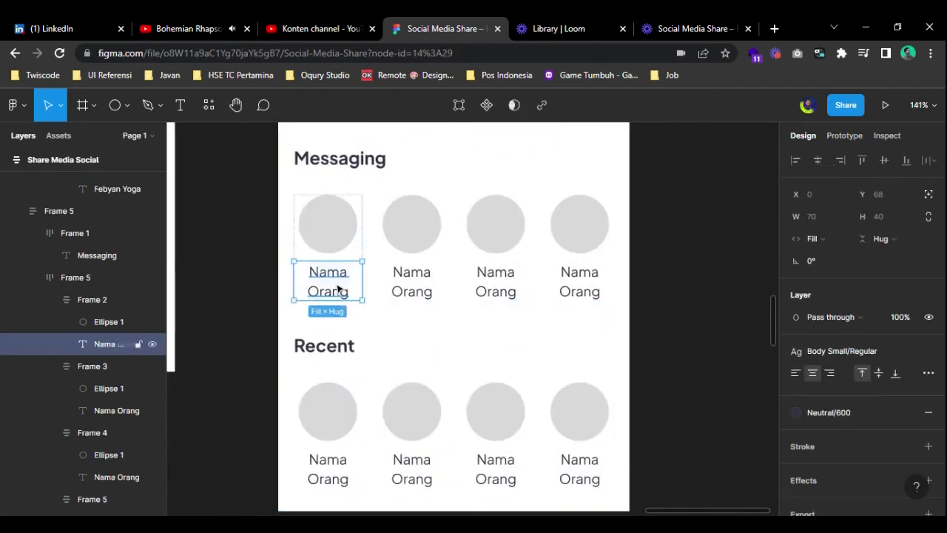
double_click(337, 288)
text(Pesan)
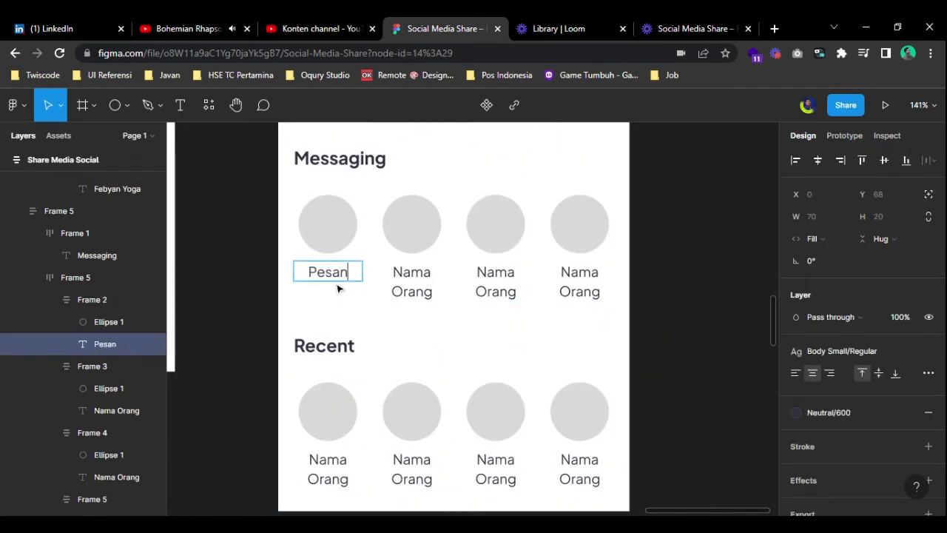
double_click(411, 282)
text(W)
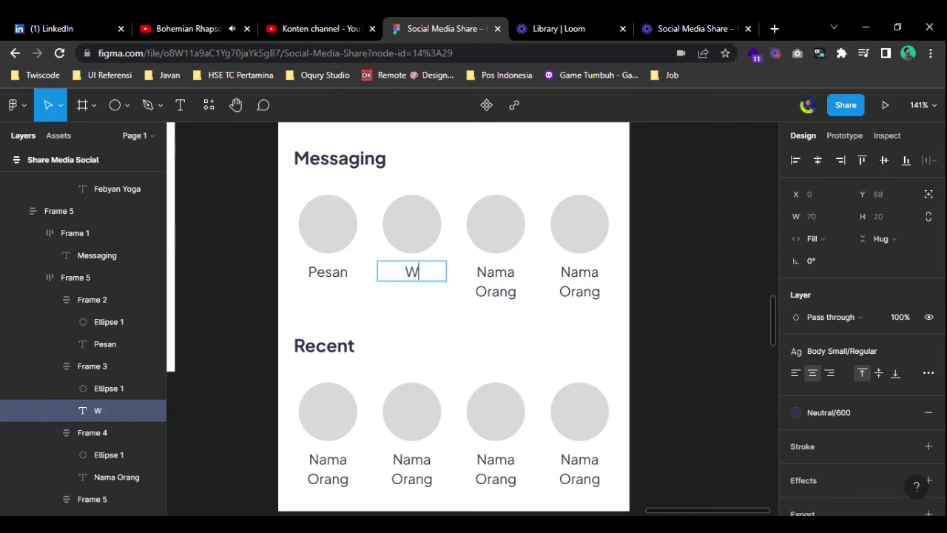
text(hatsaap)
key(BackSpace)
key(BackSpace)
text(pp)
double_click(496, 281)
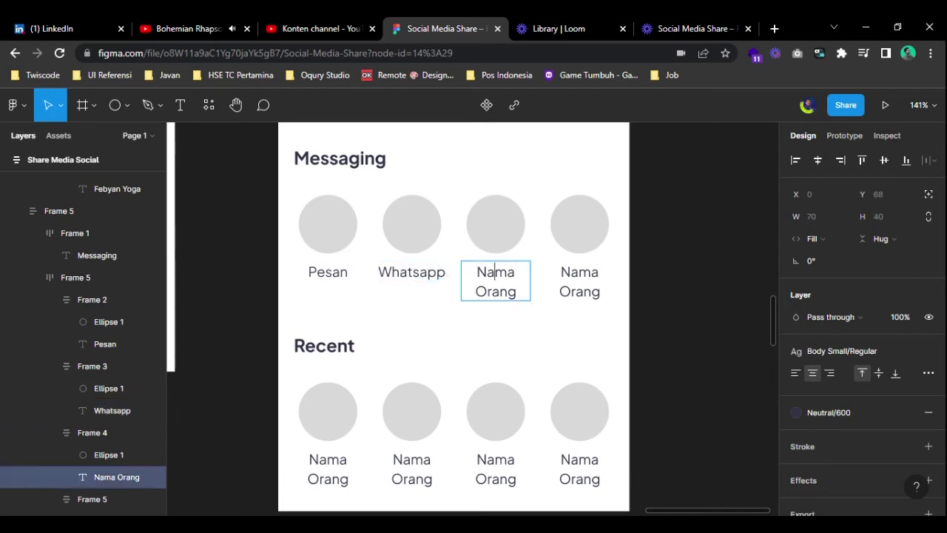
text(Facebook)
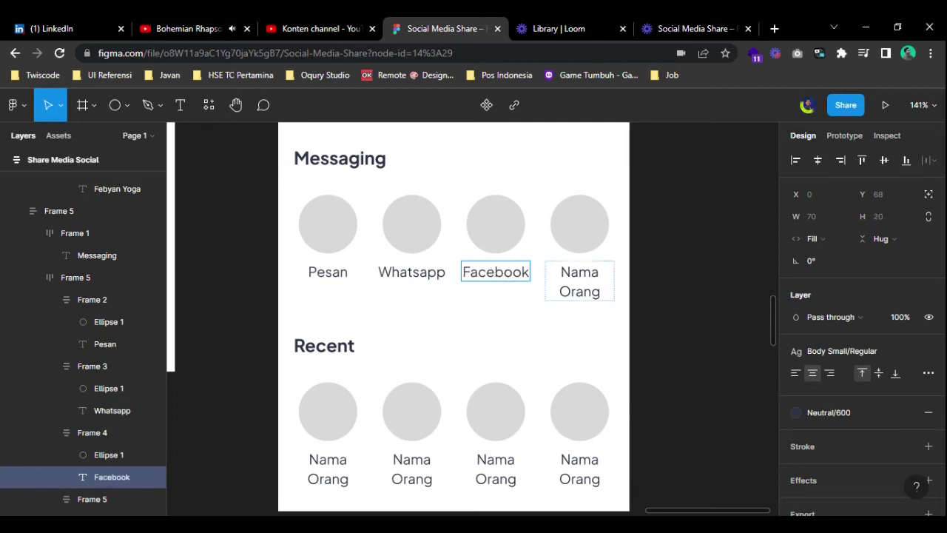
double_click(580, 281)
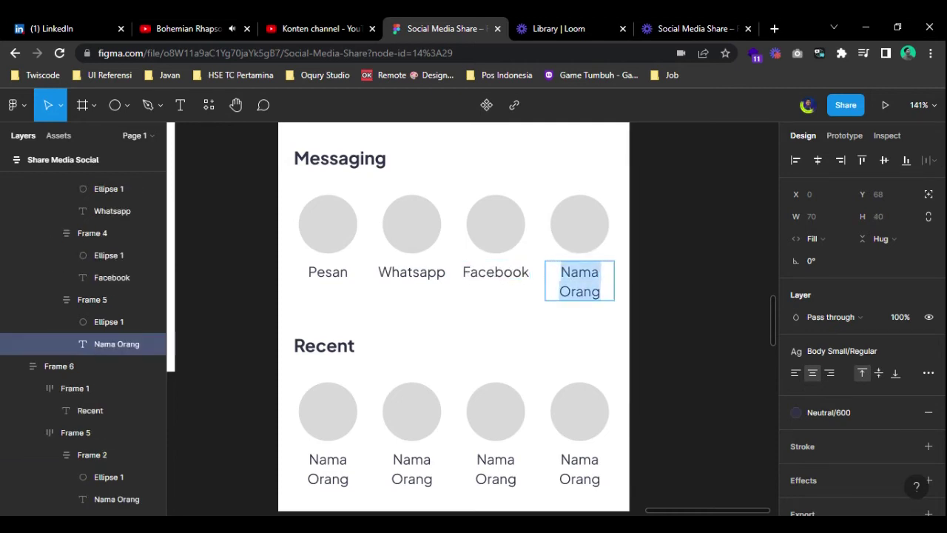
text(Tee)
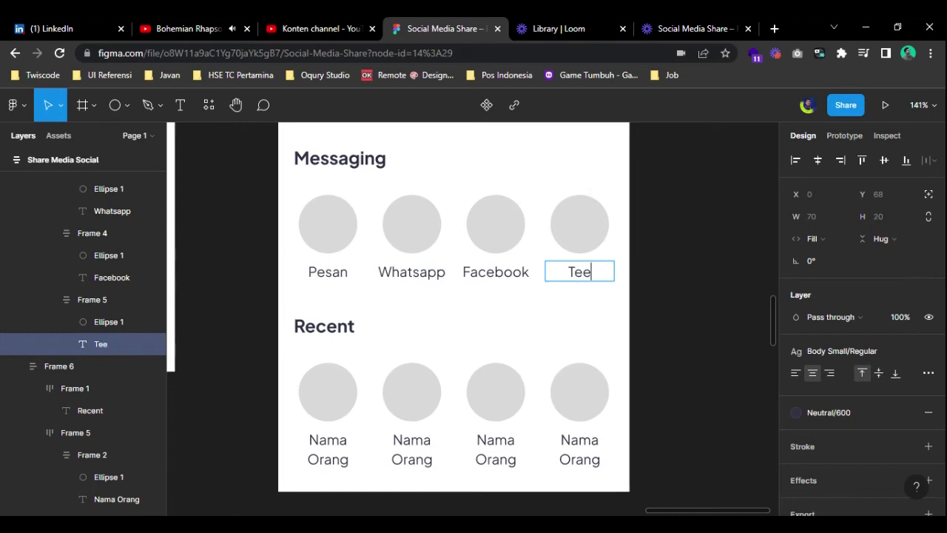
text(egram)
- Finish the Telegram label and set the lower Recent section's auto-layout spacing to 8
click(687, 298)
scroll(615, 363, down, 1)
click(443, 361)
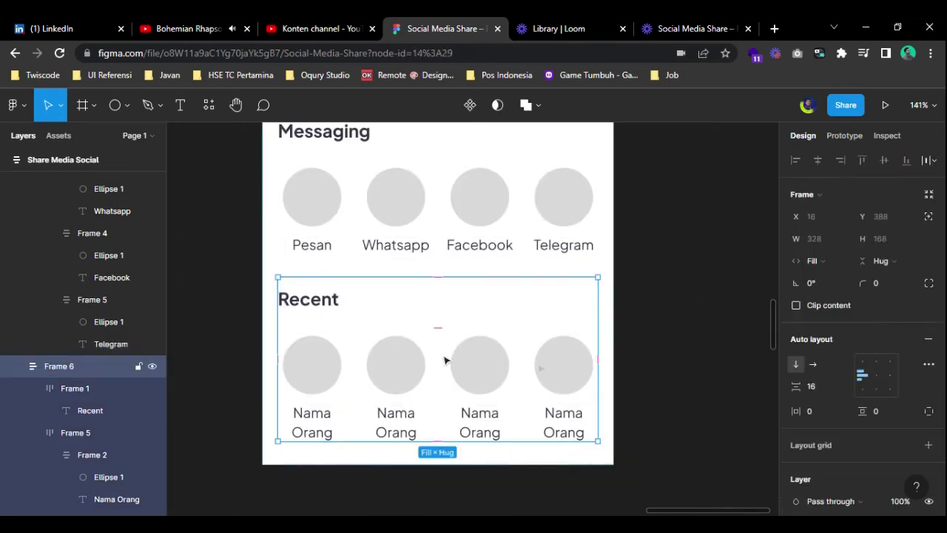
click(814, 386)
text(8)
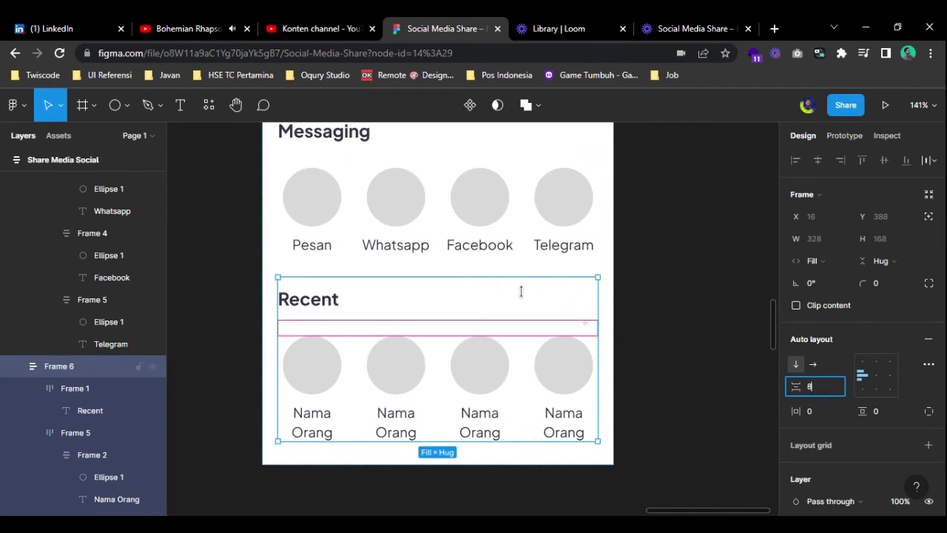
key(Return)
- Set the Messaging and top Recent sections' auto-layout spacing to 8 as well
click(363, 194)
click(817, 388)
key(Return)
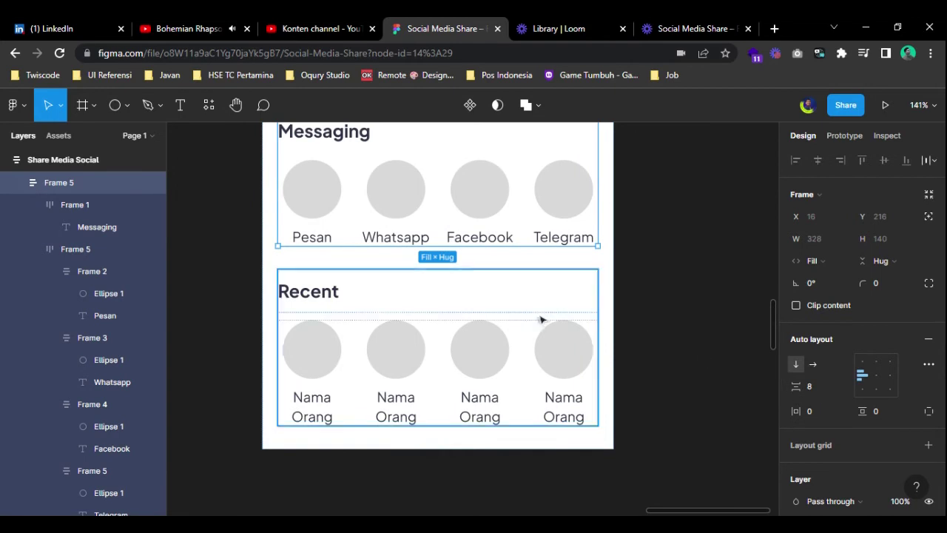
scroll(541, 321, up, 3)
key(shift+Tab)
click(815, 385)
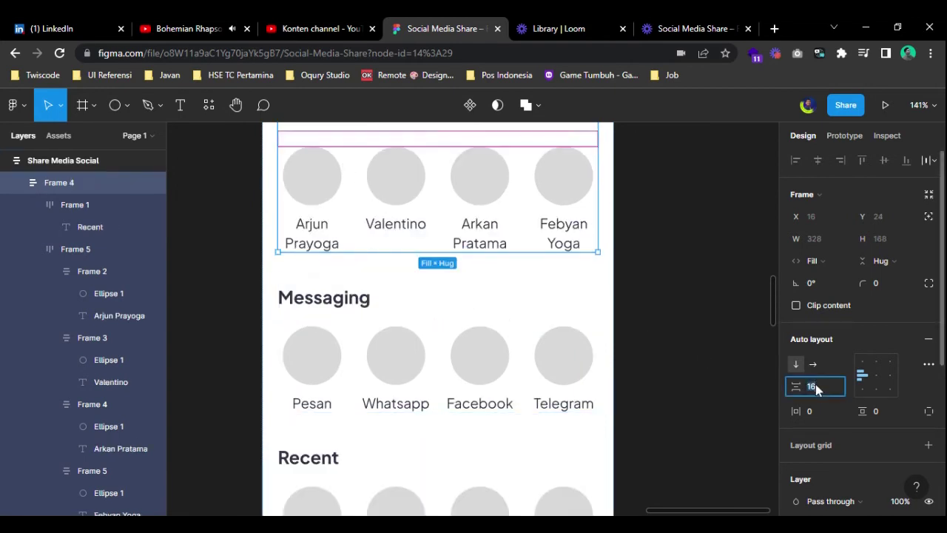
text(8)
key(Return)
- Retitle the third section's Recent heading 'Social Media'
click(689, 321)
scroll(644, 289, up, 3)
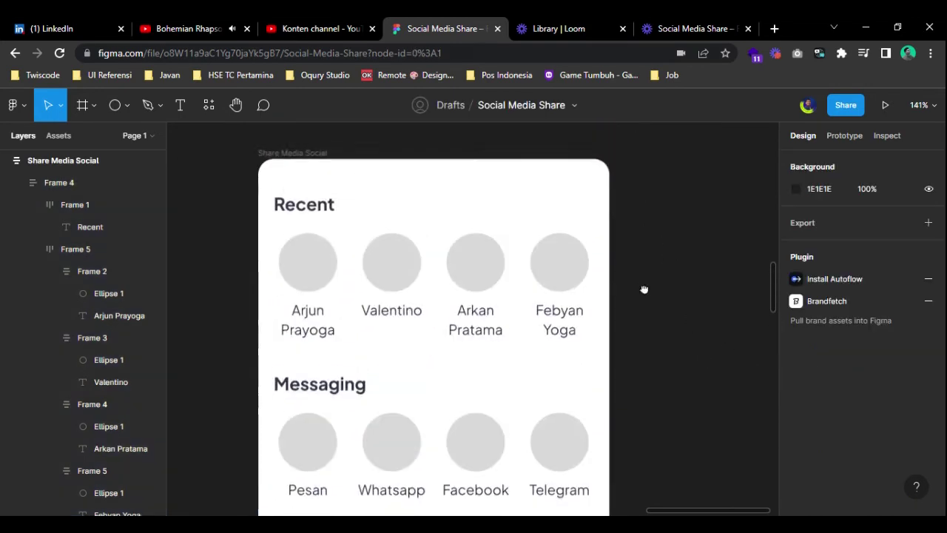
scroll(634, 382, down, 2)
scroll(642, 408, down, 3)
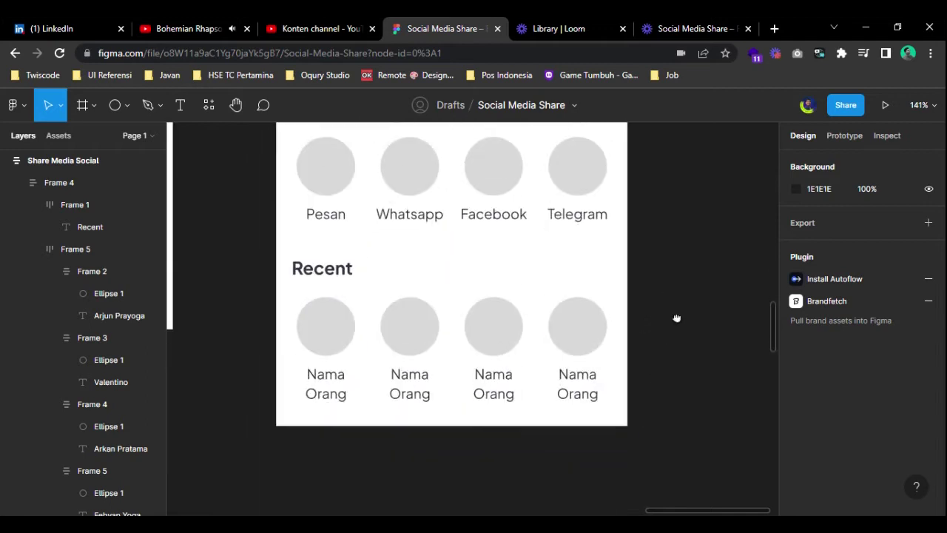
click(331, 276)
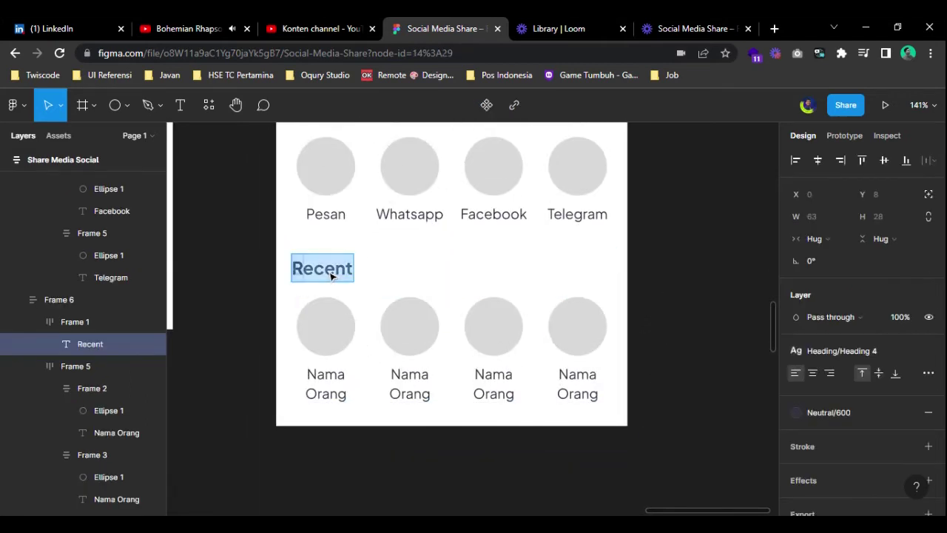
text(Social Media)
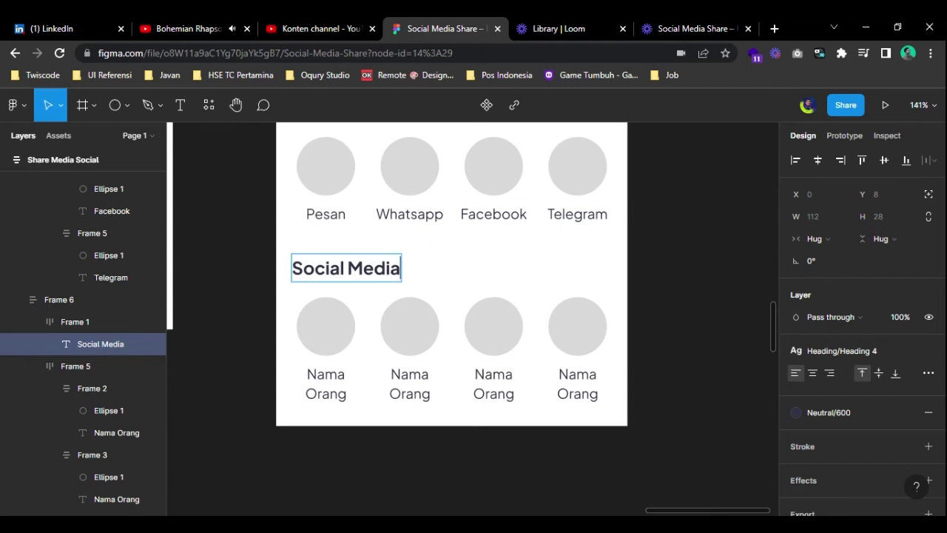
- Label the third section's circles Facebook, Instagram, Linkedin and Twitter
double_click(327, 384)
text(Fa)
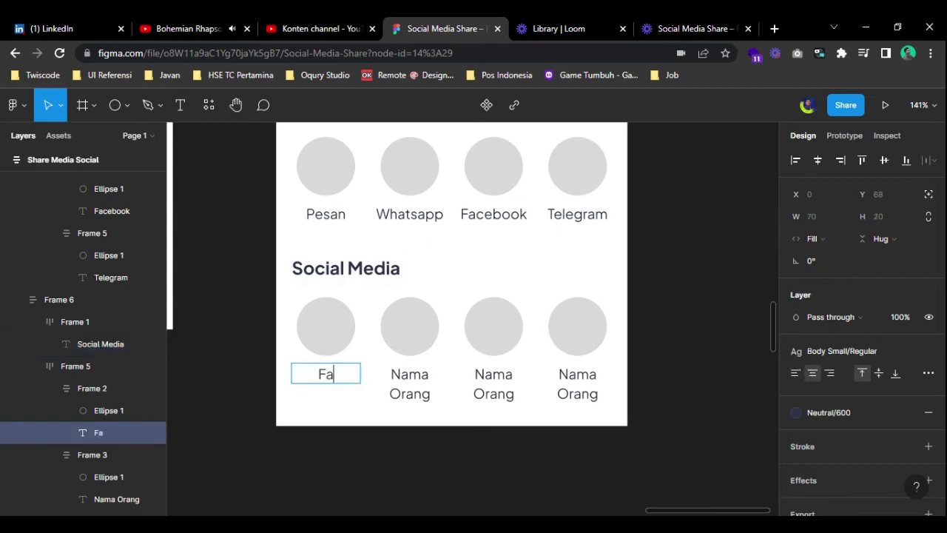
text(cebook)
double_click(410, 383)
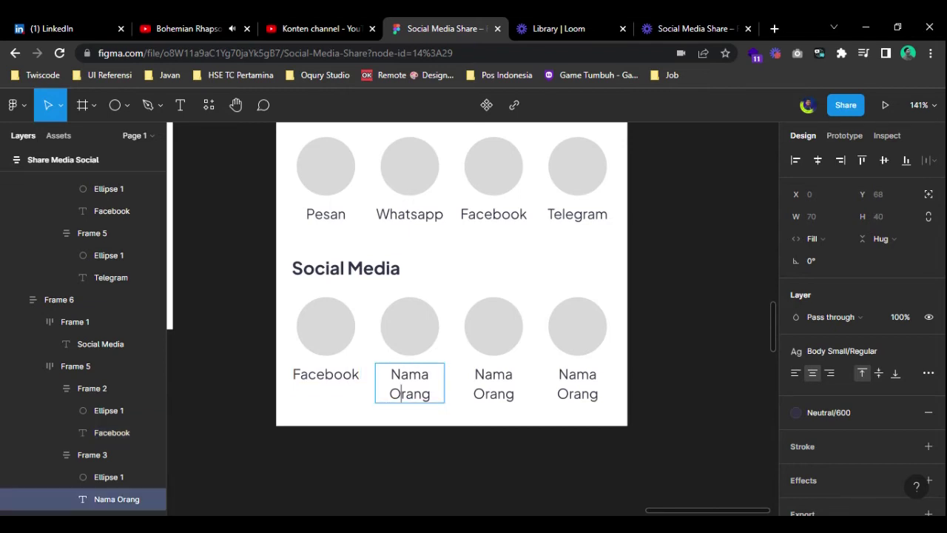
text(Instagram)
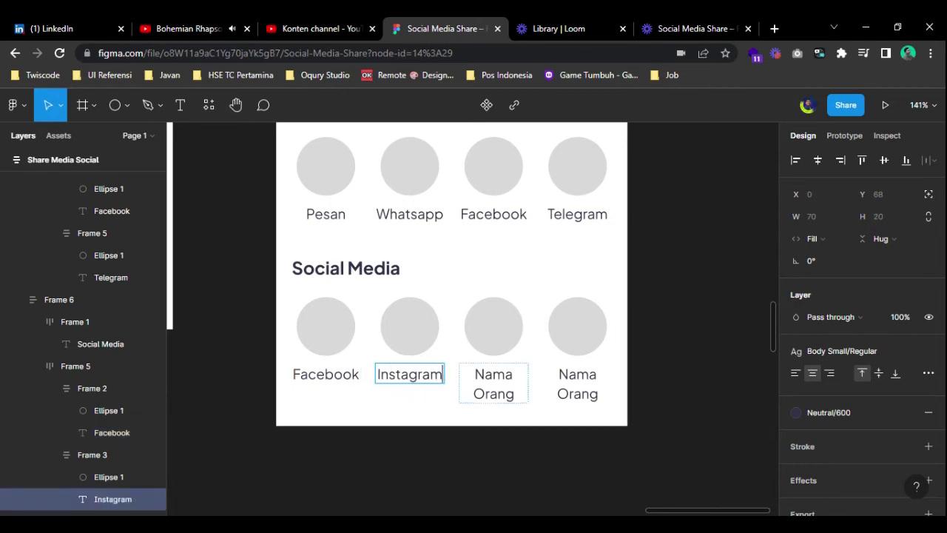
double_click(494, 384)
text(Linkedin)
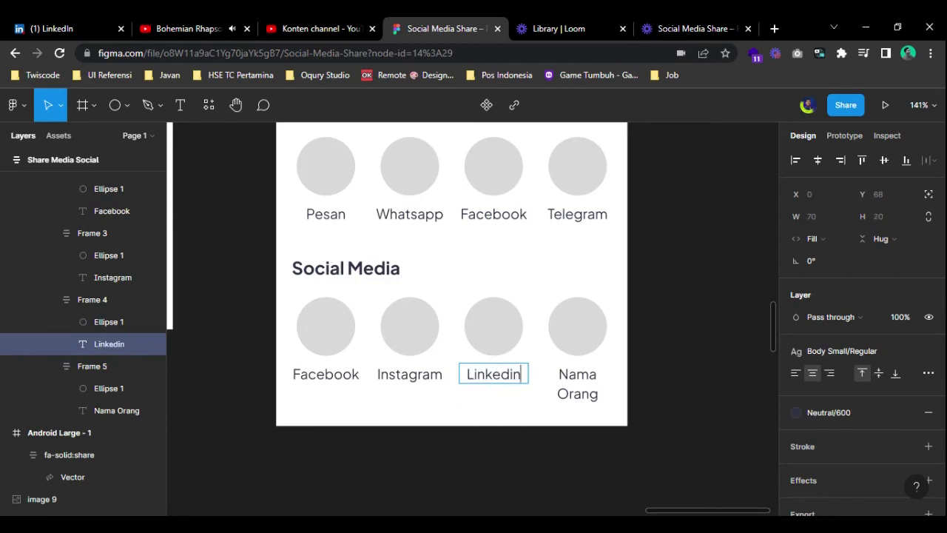
click(577, 383)
key(Return)
text(Twitter)
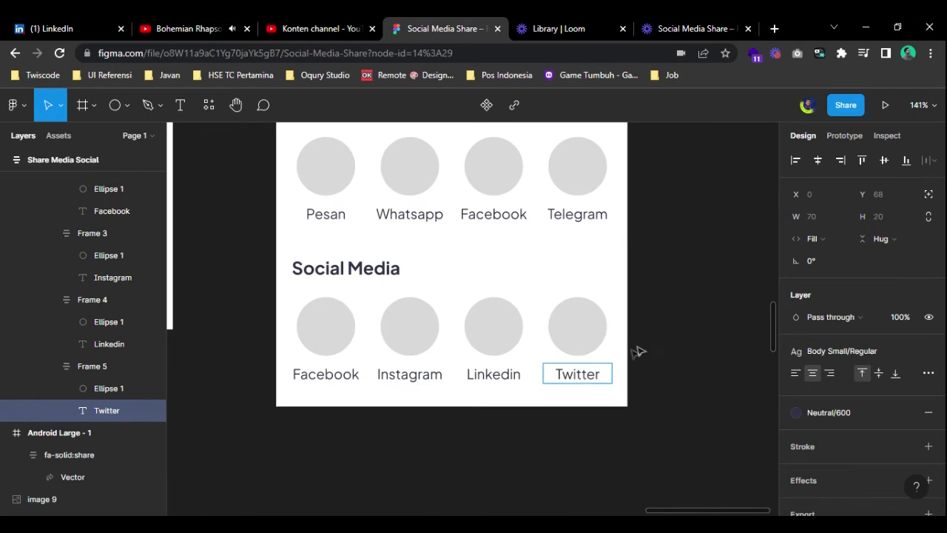
click(644, 349)
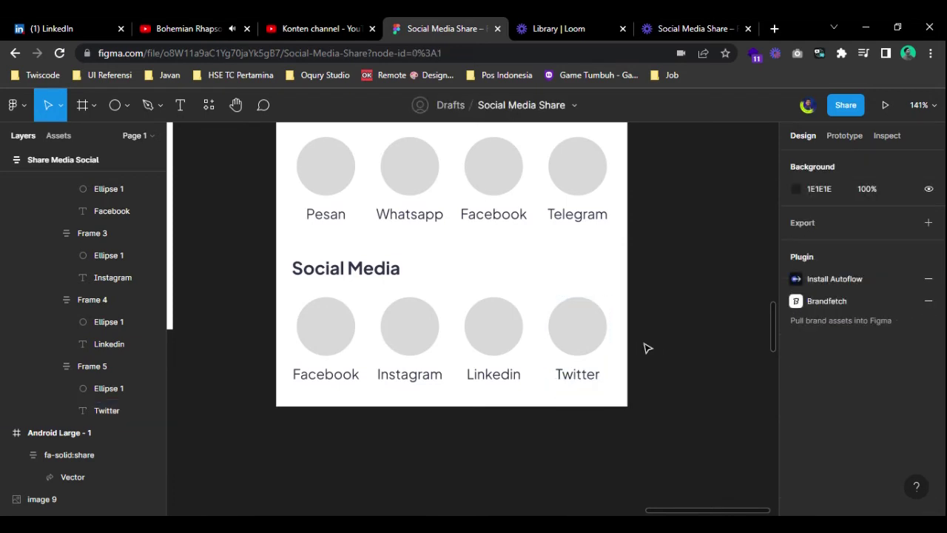
- Review the whole share card frame, then select the first Recent contact's circle
scroll(648, 348, down, 5)
scroll(662, 332, right, 3)
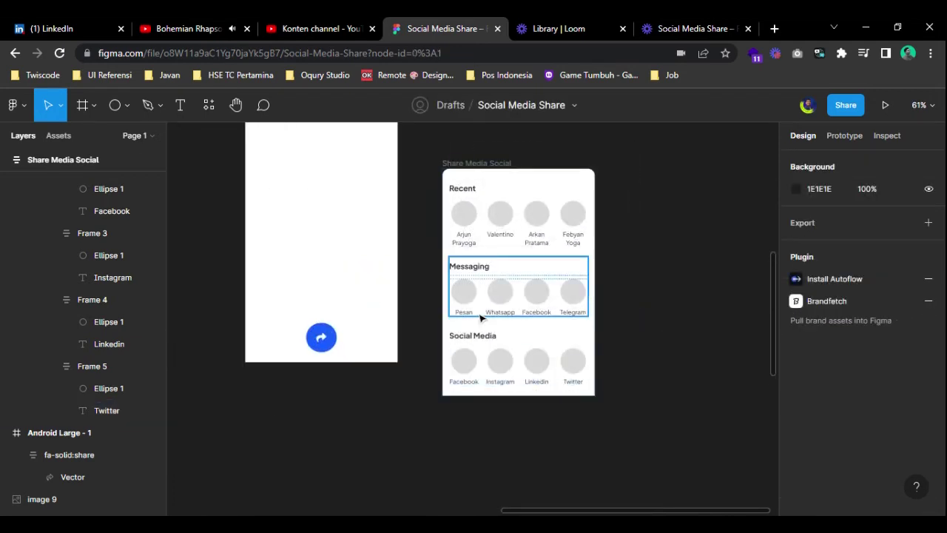
click(483, 162)
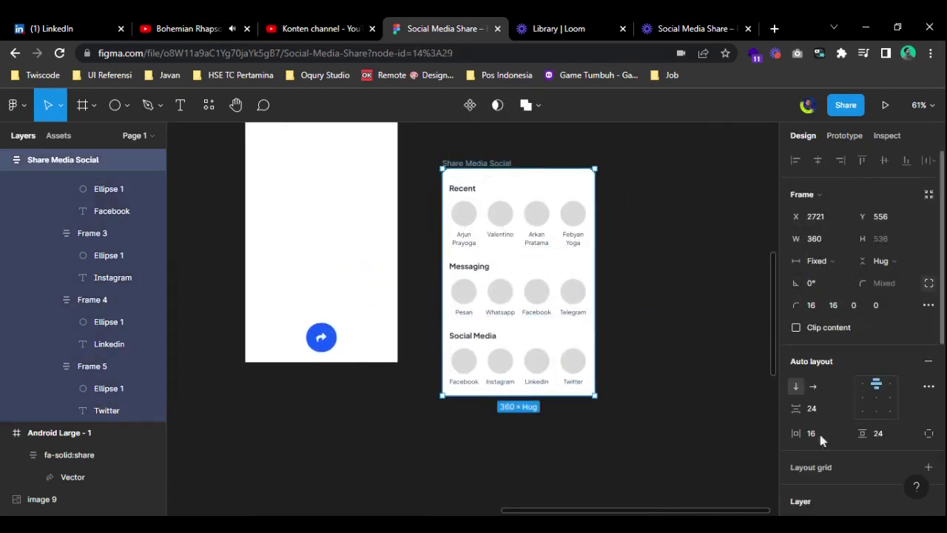
click(661, 334)
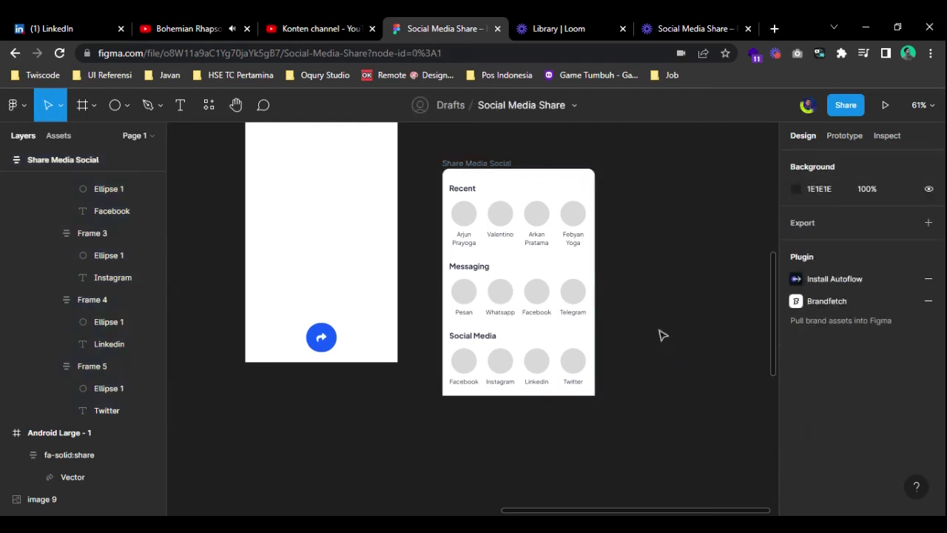
scroll(637, 340, right, 2)
scroll(637, 340, up, 1)
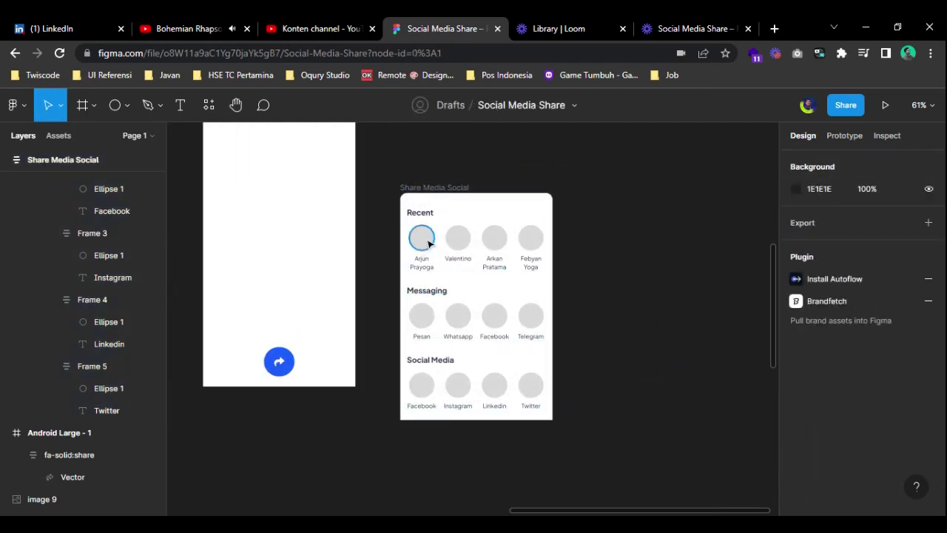
scroll(425, 240, up, 8)
click(416, 233)
- Search 'avatar', run the User Profile plugin and insert a random male photo
right_click(419, 234)
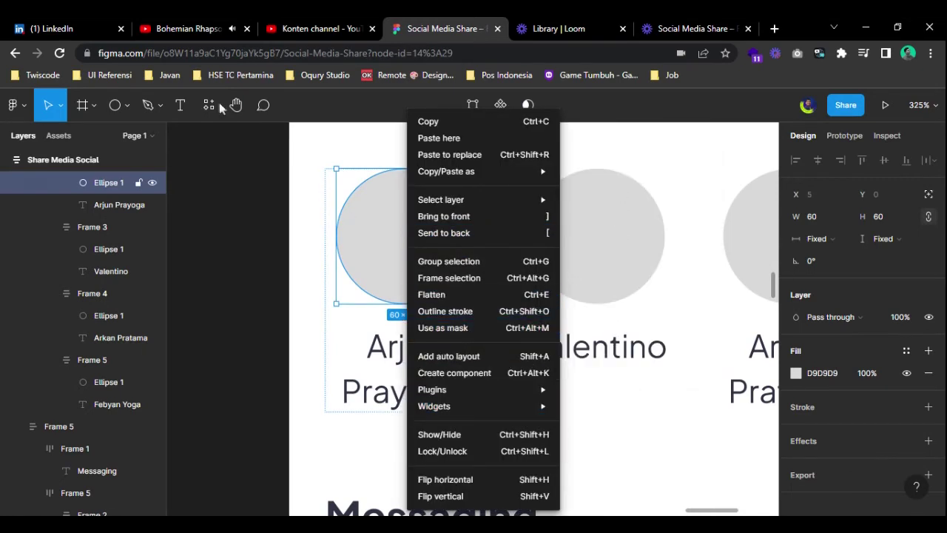
click(219, 109)
click(211, 109)
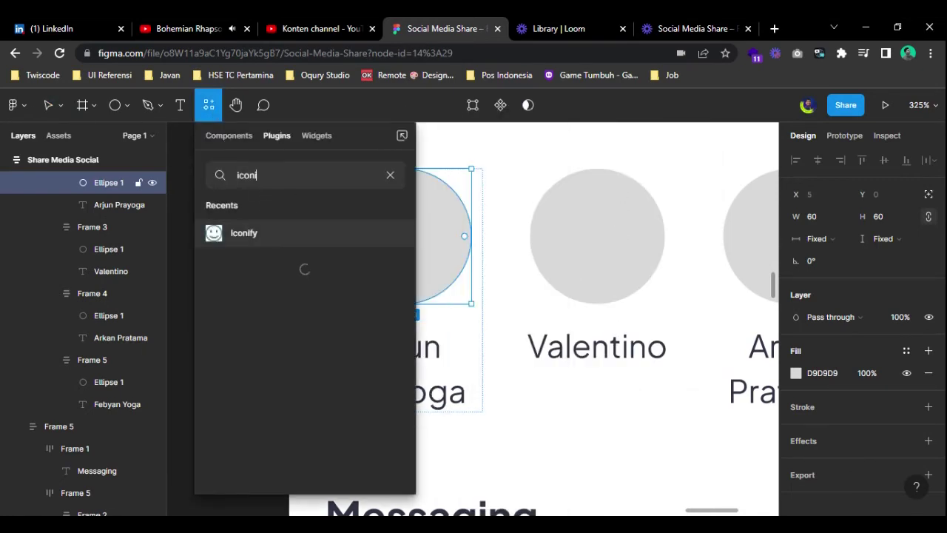
text(avatar)
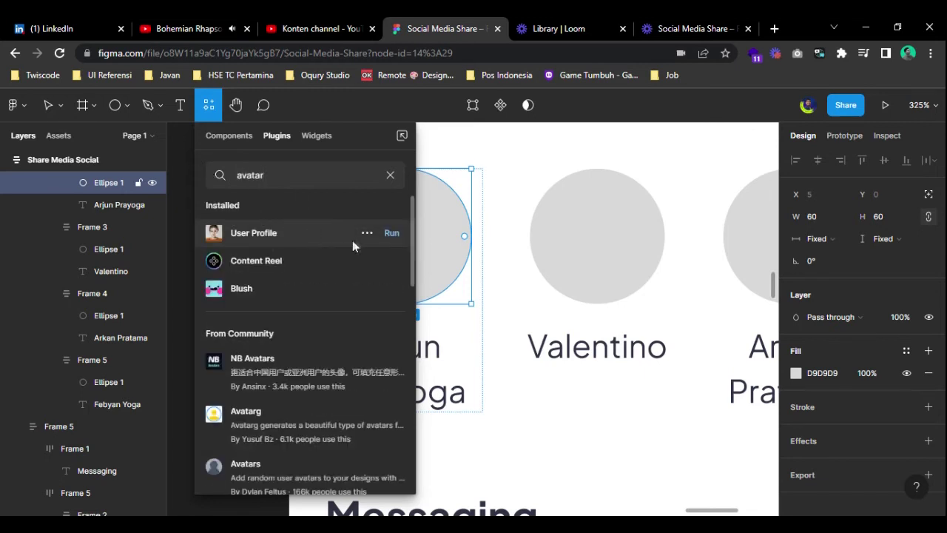
click(392, 233)
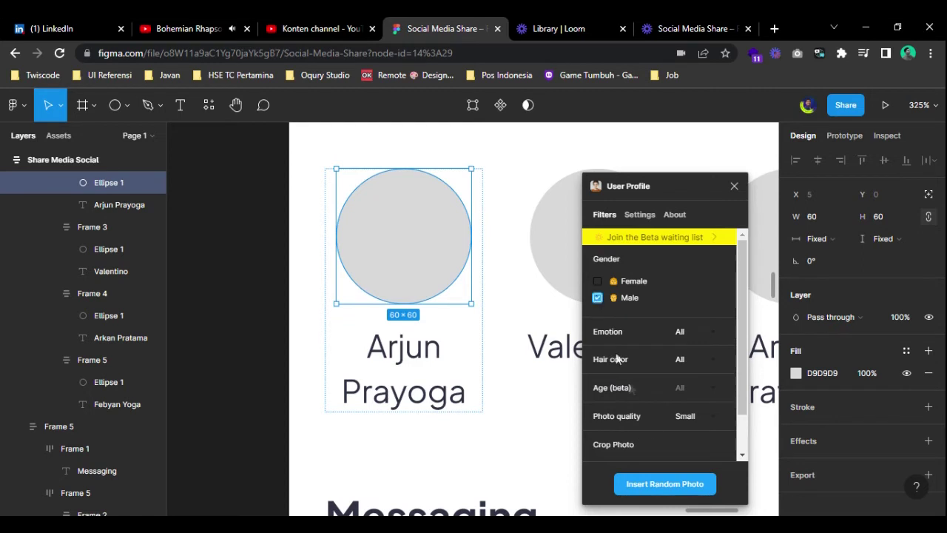
click(664, 490)
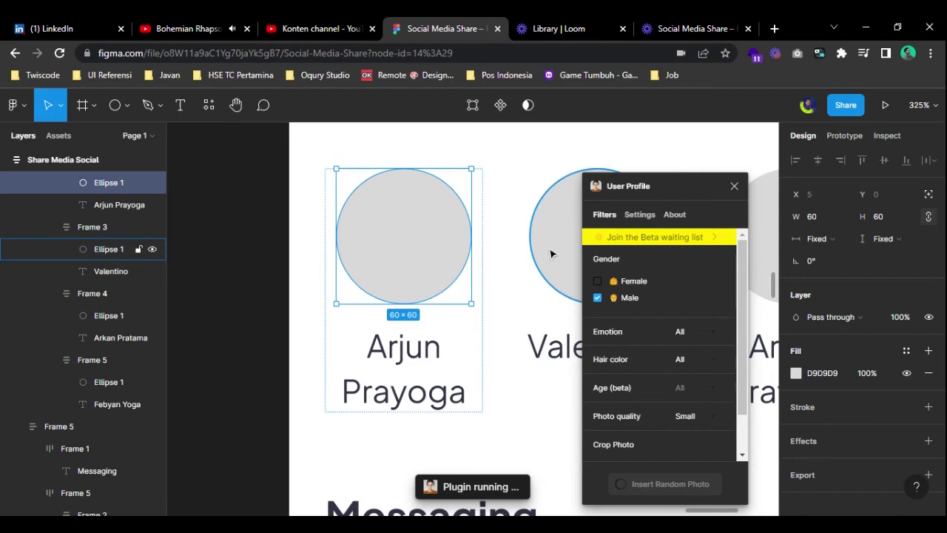
- Fill the remaining Recent contact circles with random profile photos and close the plugin
click(550, 254)
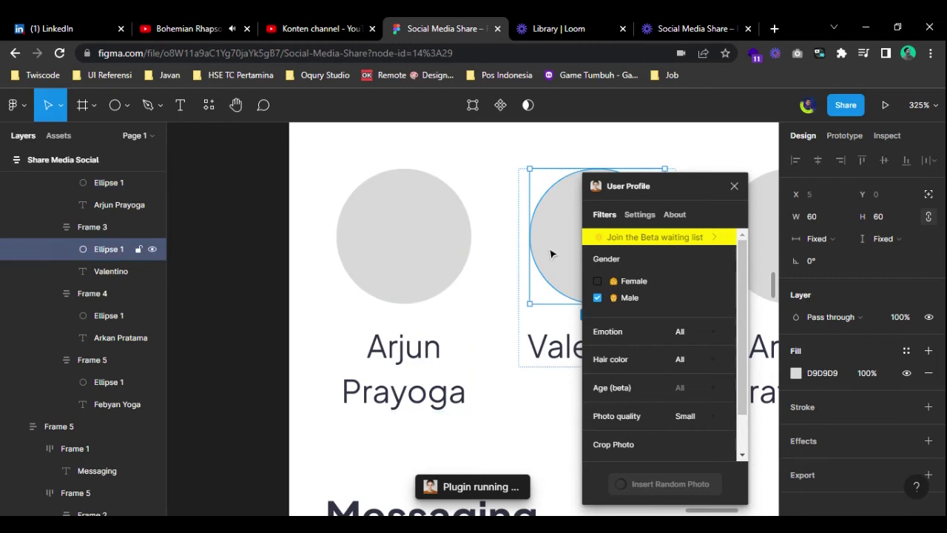
click(412, 258)
click(665, 486)
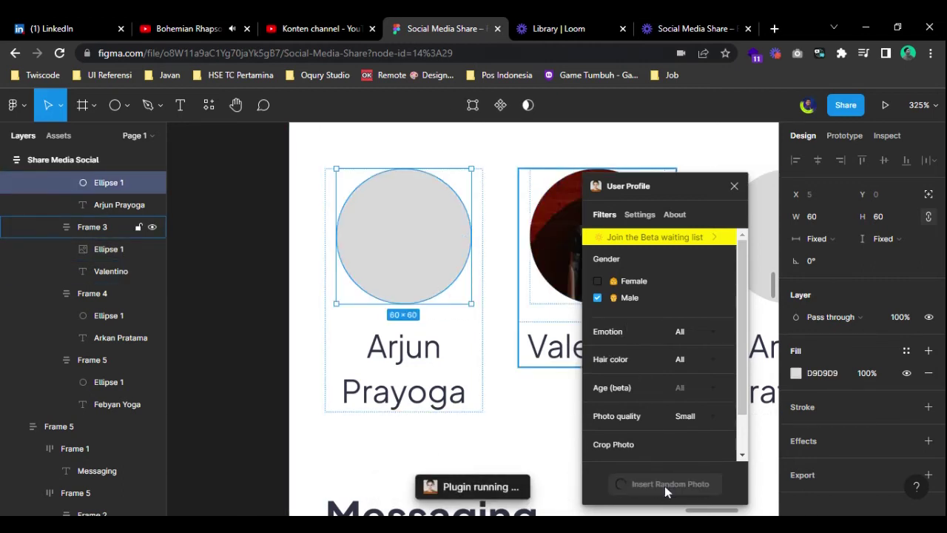
scroll(457, 378, down, 5)
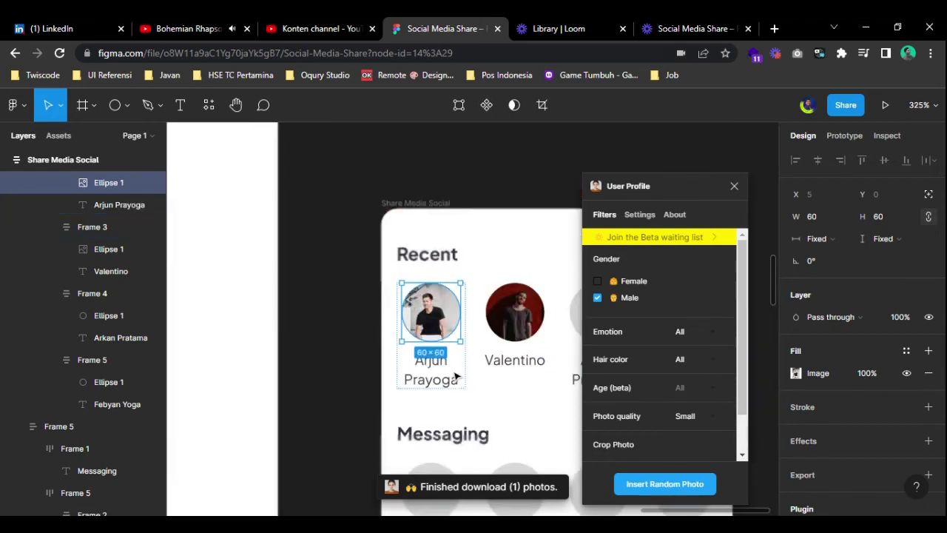
click(514, 366)
scroll(514, 366, down, 5)
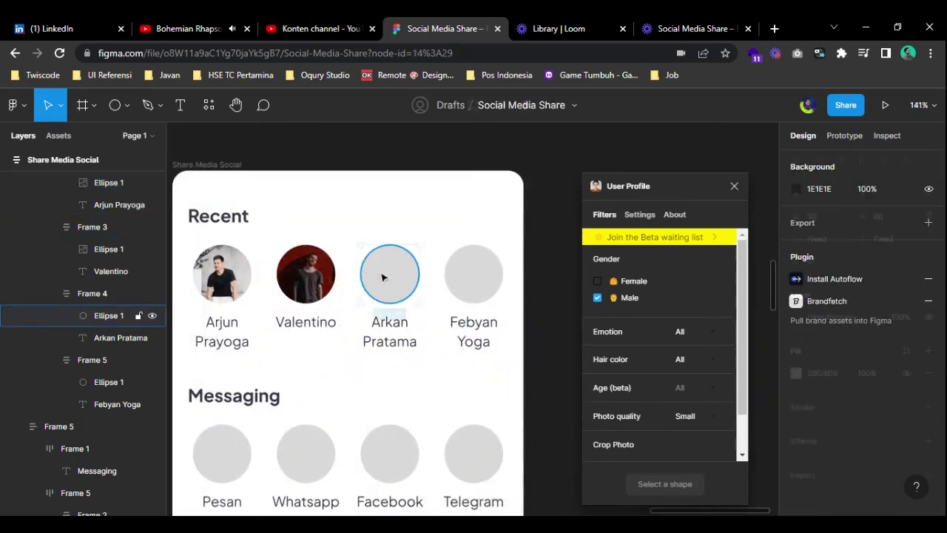
click(383, 278)
click(666, 483)
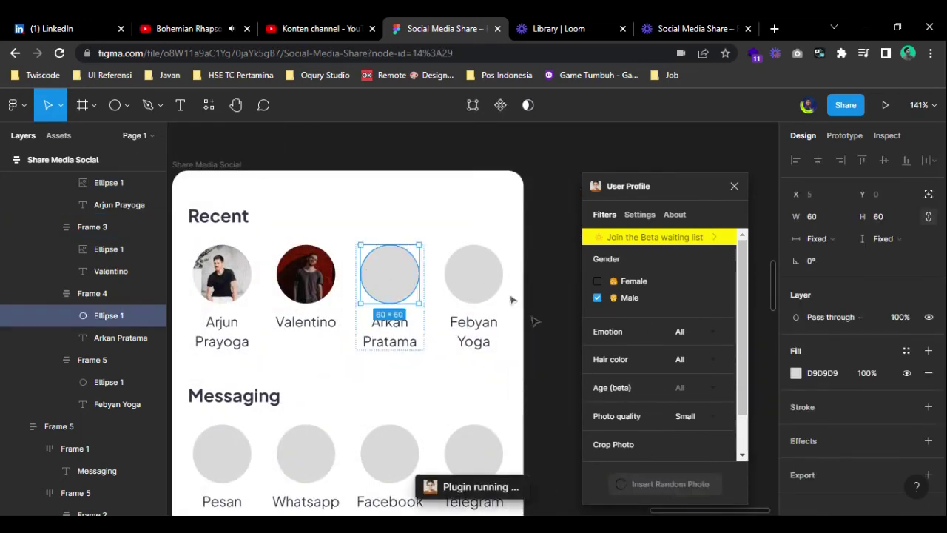
click(474, 275)
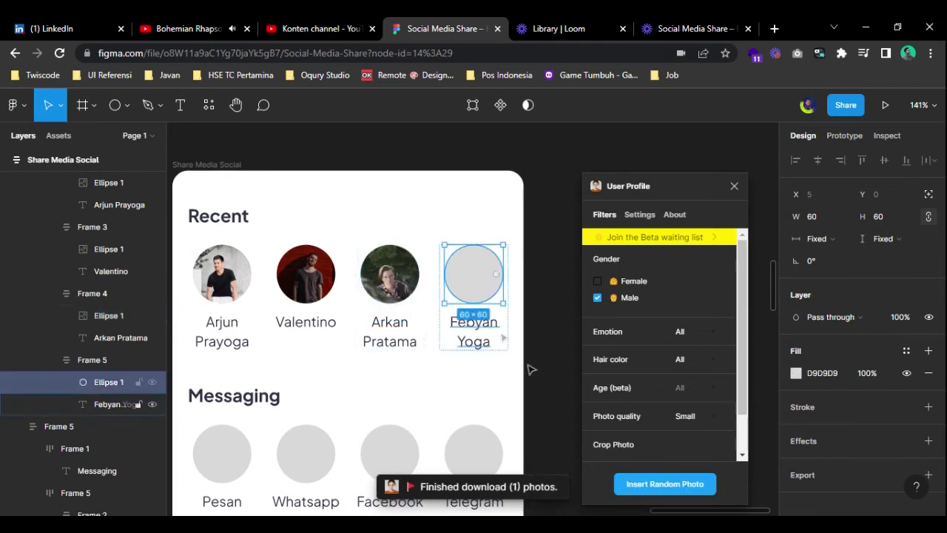
click(655, 485)
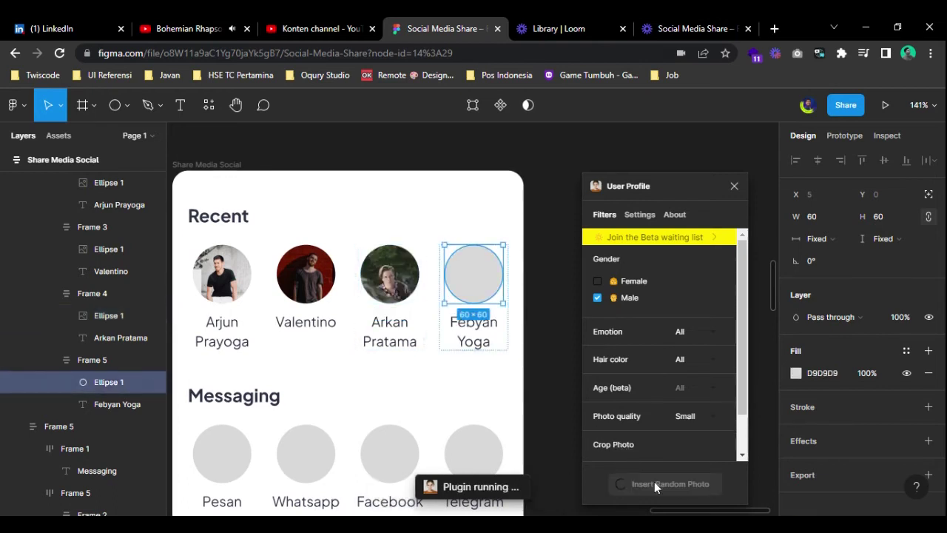
click(735, 186)
- Move the column of eight app logos next to the share card
click(556, 372)
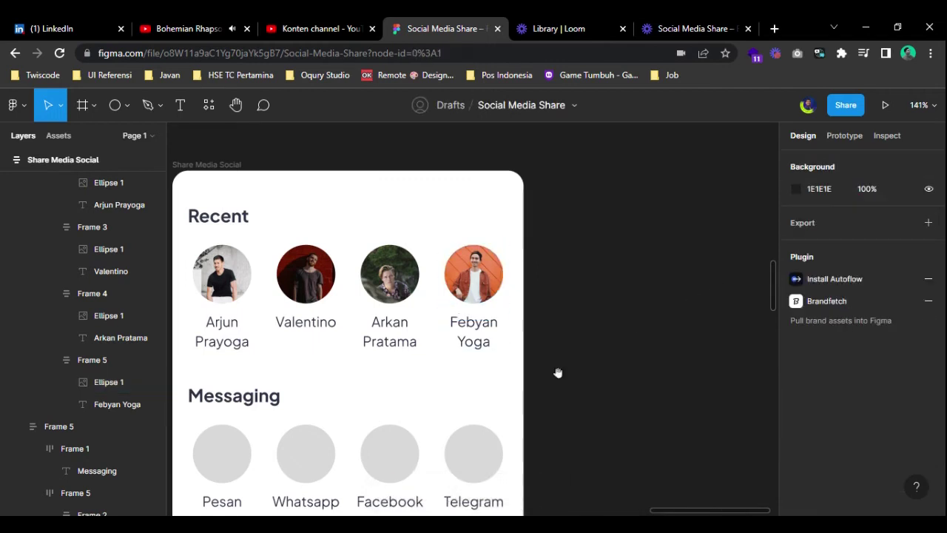
drag(556, 372, 651, 197)
scroll(650, 197, down, 5)
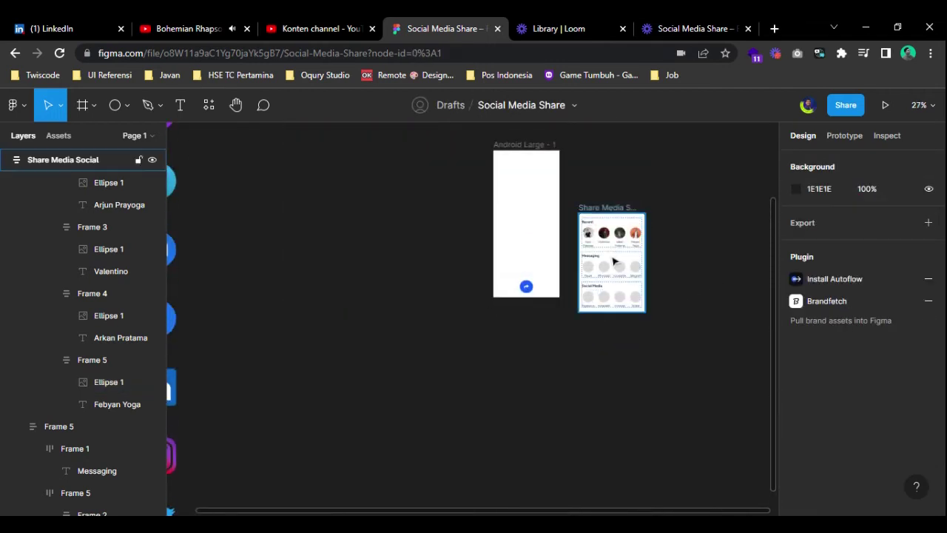
scroll(614, 267, up, 3)
scroll(326, 256, down, 6)
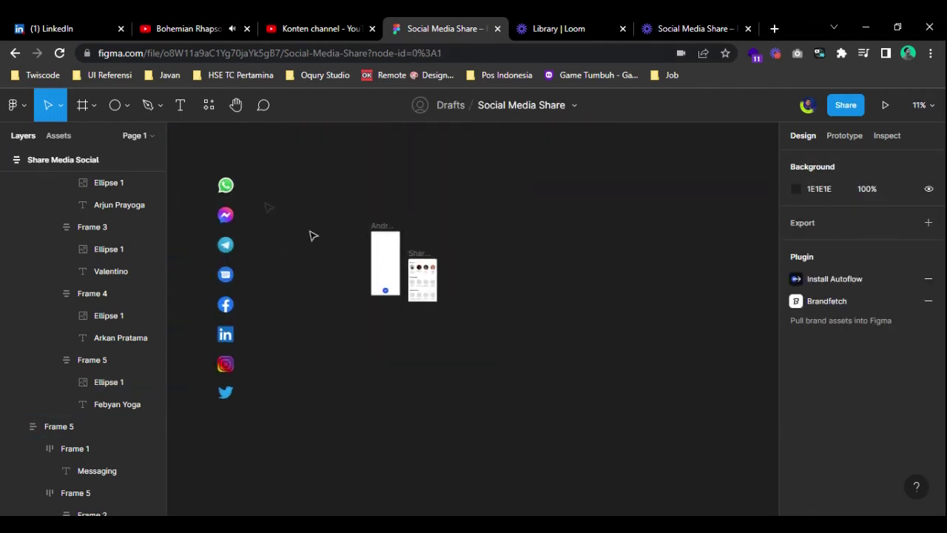
drag(198, 170, 271, 412)
drag(226, 217, 471, 307)
- Cut the WhatsApp logo and paste it into the Pesan item
scroll(463, 289, up, 5)
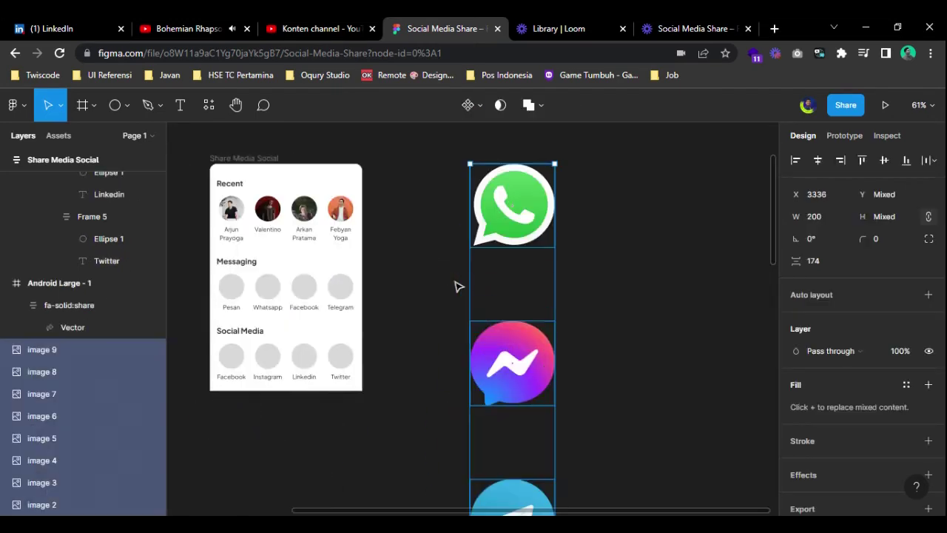
click(482, 250)
click(506, 214)
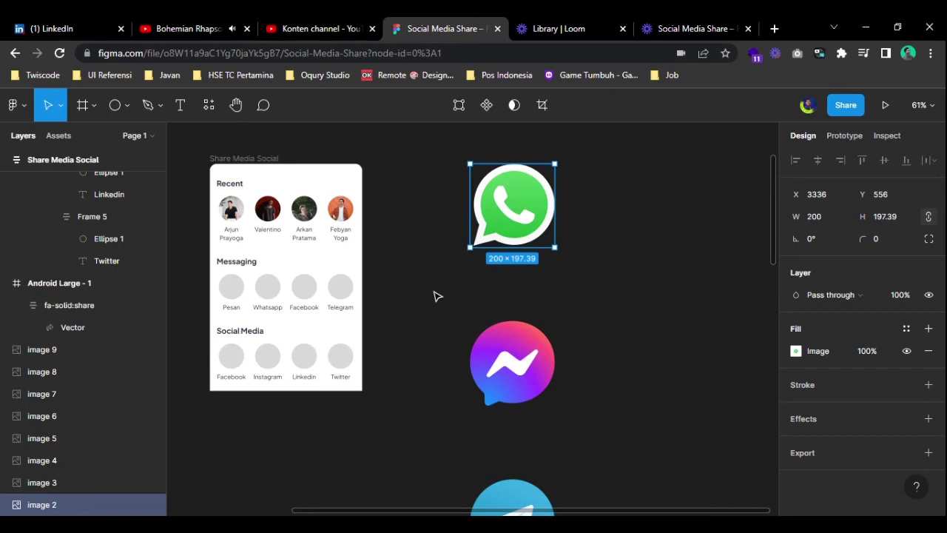
key(Delete)
scroll(348, 296, left, 3)
scroll(296, 258, up, 5)
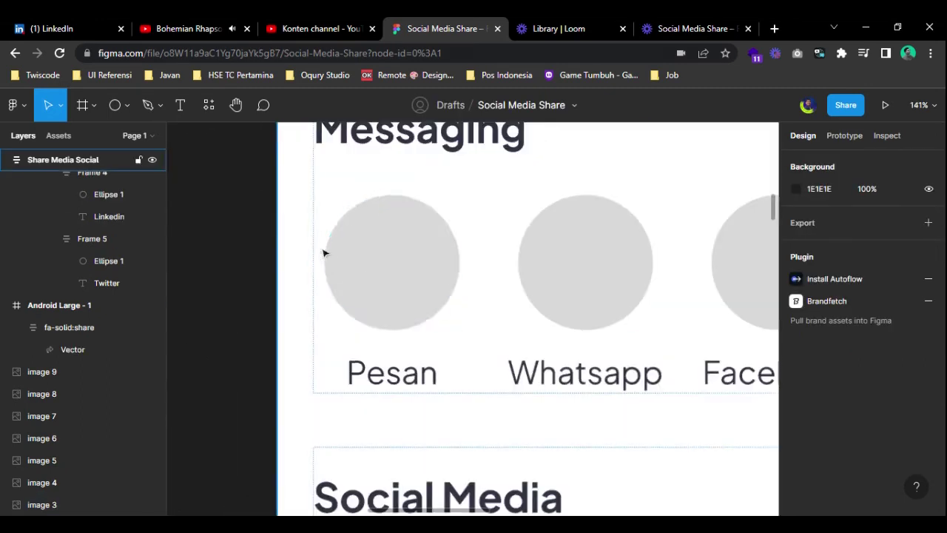
click(390, 273)
key(ctrl+v)
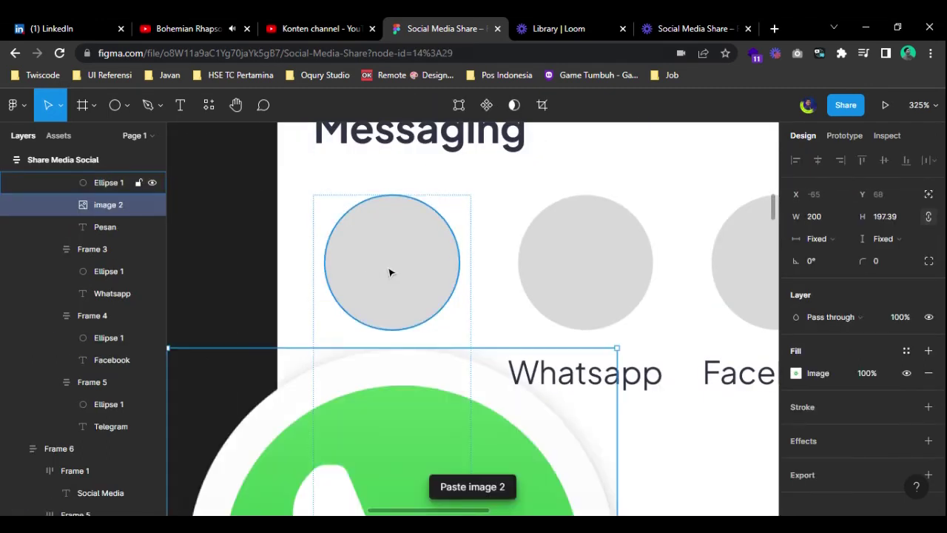
- Scale the pasted WhatsApp logo to width 60 and delete the grey circle above Pesan
scroll(391, 272, down, 5)
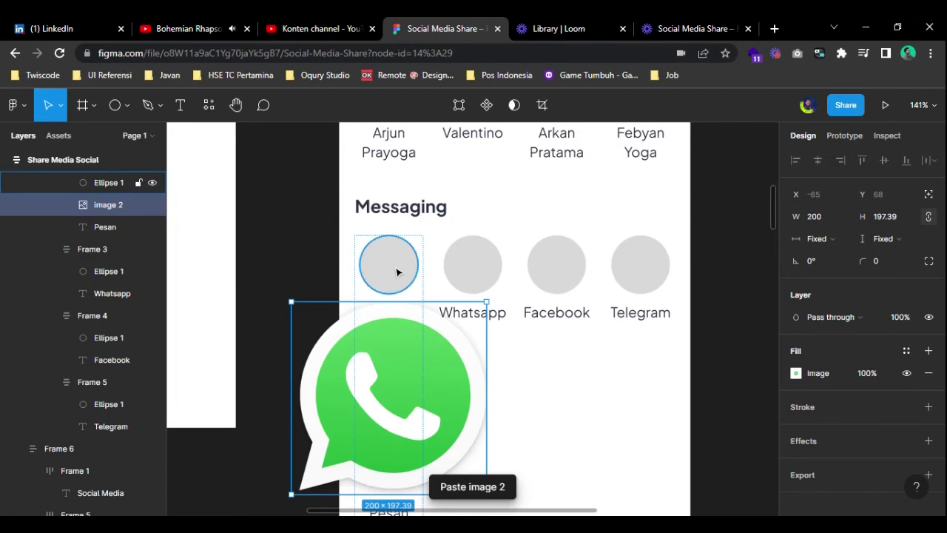
click(396, 272)
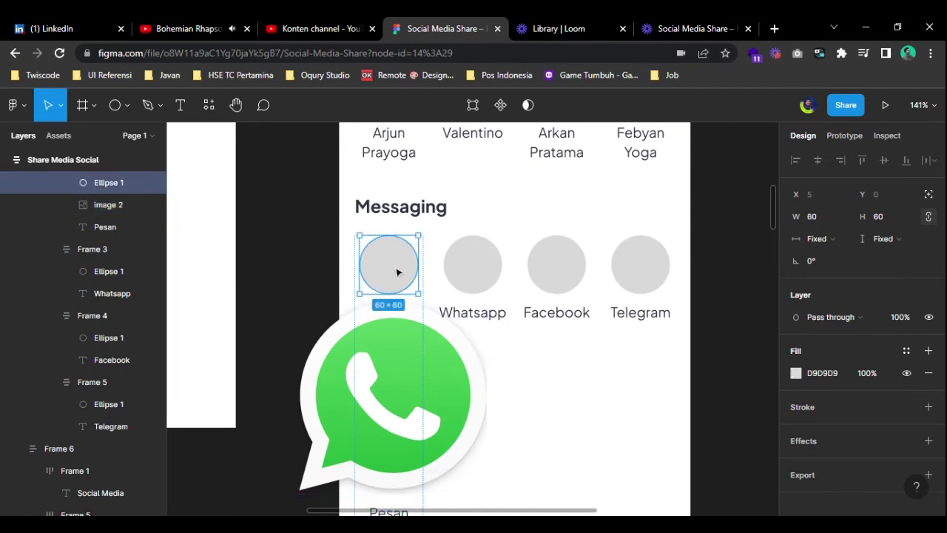
click(394, 349)
text(60)
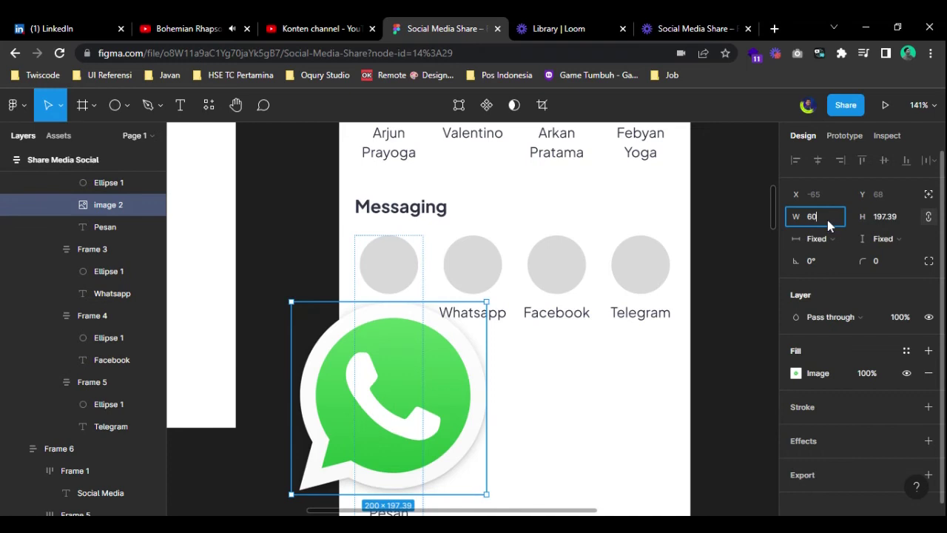
key(Return)
click(397, 276)
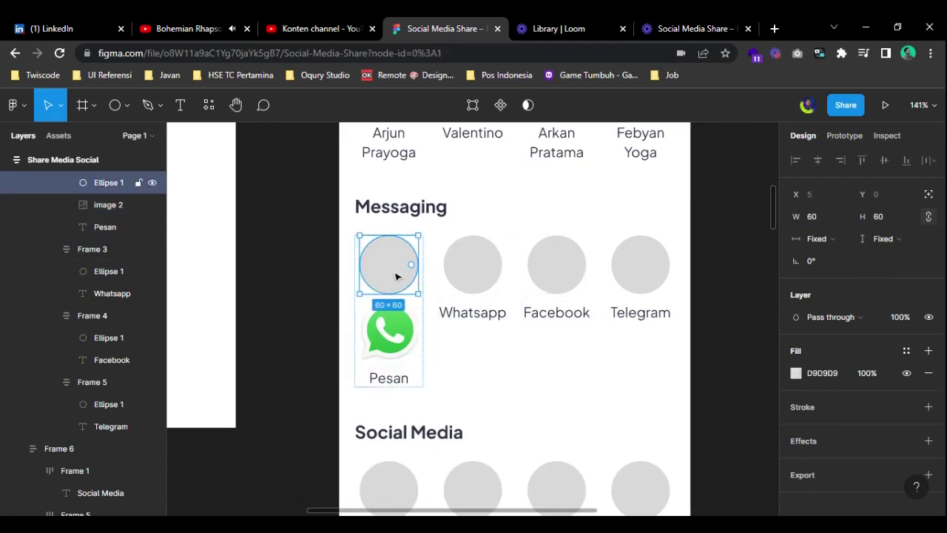
key(Delete)
scroll(587, 300, right, 3)
ctrl+scroll(499, 326, down, 10)
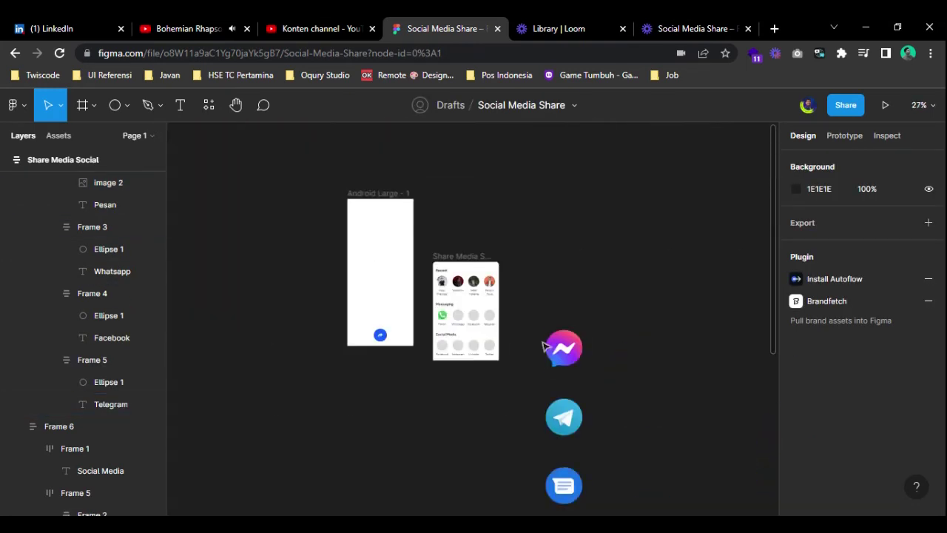
ctrl+scroll(500, 337, up, 5)
click(649, 367)
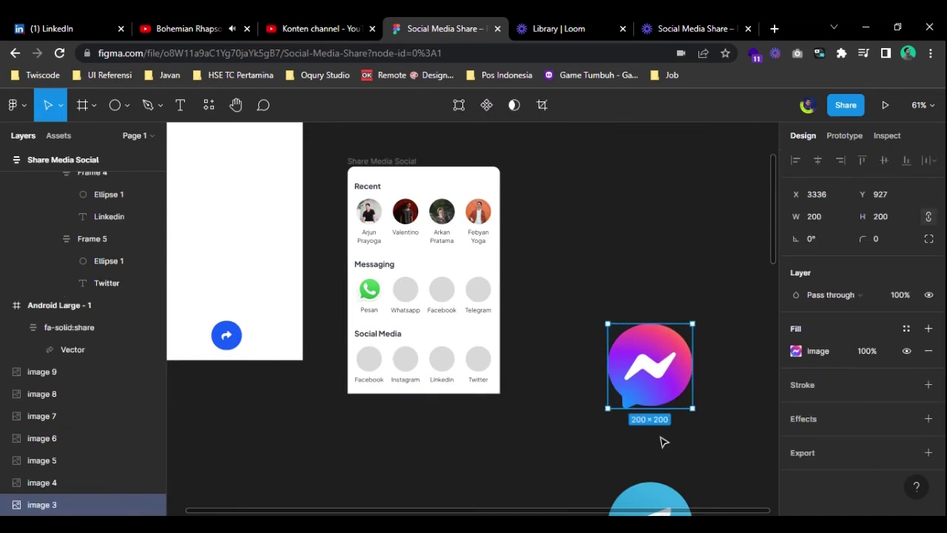
click(370, 290)
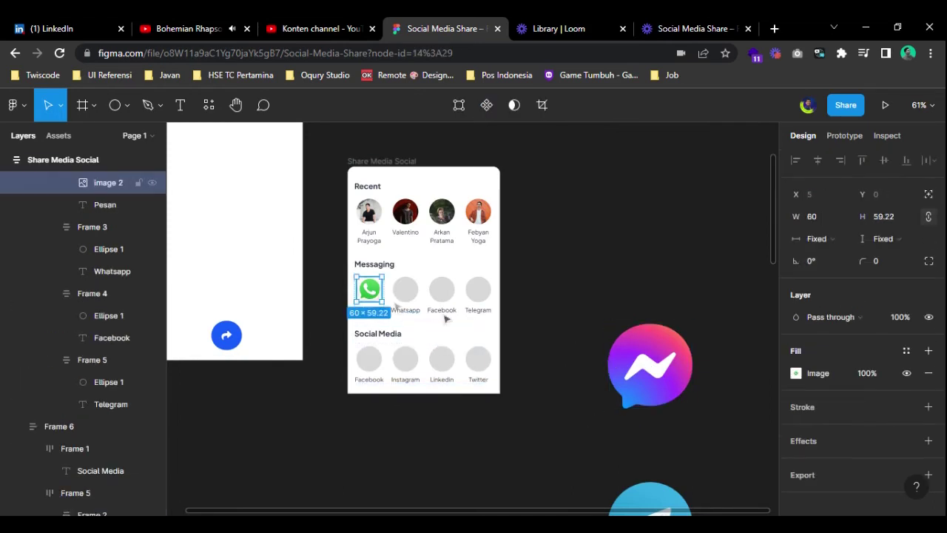
- Paste the WhatsApp logo into the Whatsapp slot and delete its grey circle
click(597, 412)
ctrl+scroll(370, 303, up, 5)
click(374, 291)
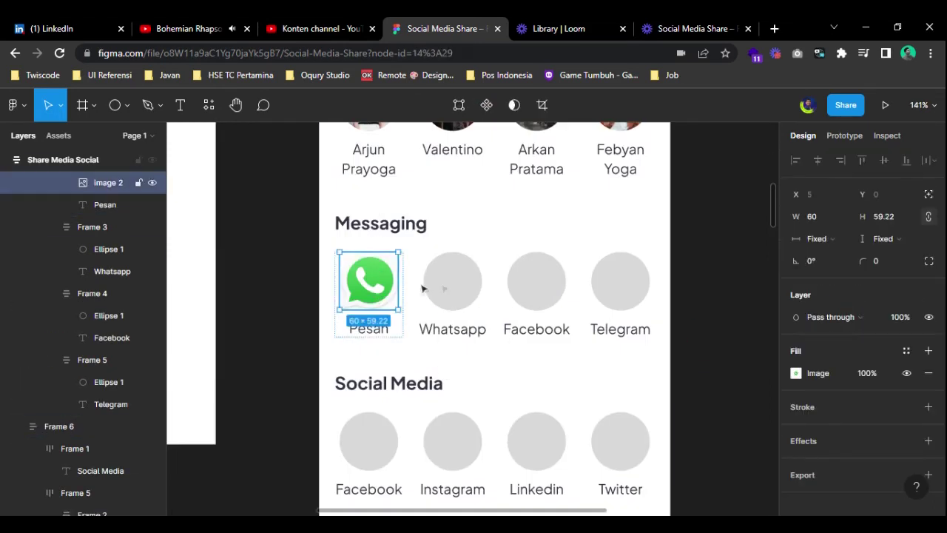
click(453, 290)
key(ctrl+v)
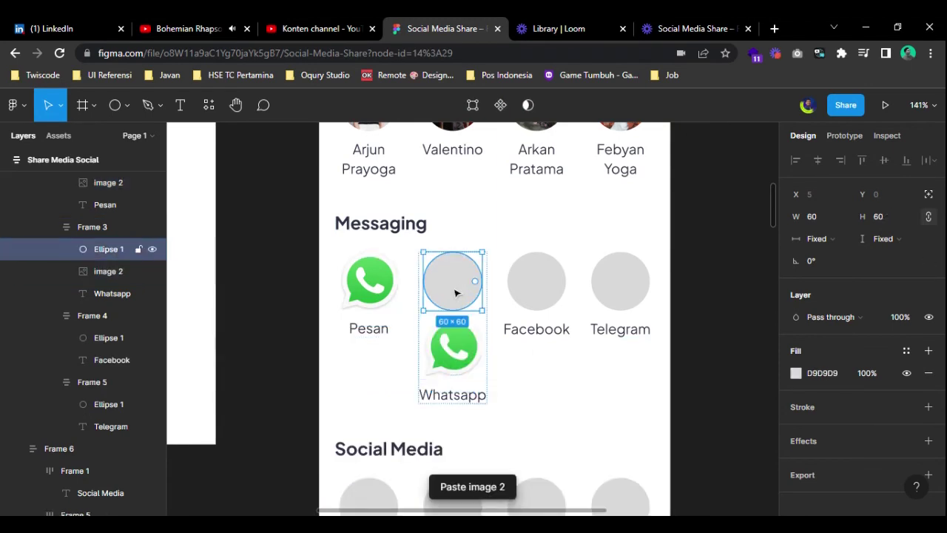
key(Delete)
- Drag the chat-bubble Messages logo into the Messaging row
ctrl+scroll(593, 336, down, 5)
drag(638, 509, 526, 351)
ctrl+scroll(528, 377, down, 4)
click(568, 451)
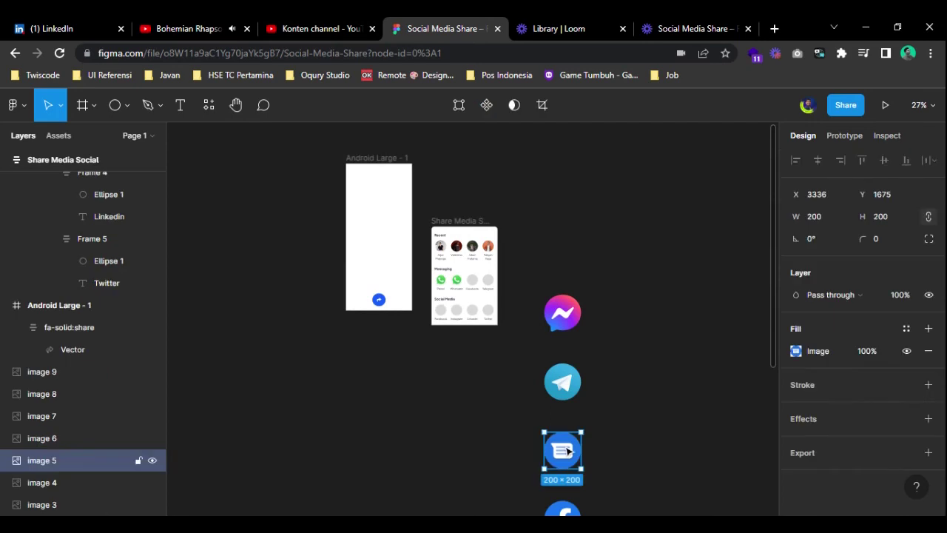
drag(567, 451, 444, 284)
ctrl+scroll(444, 284, up, 5)
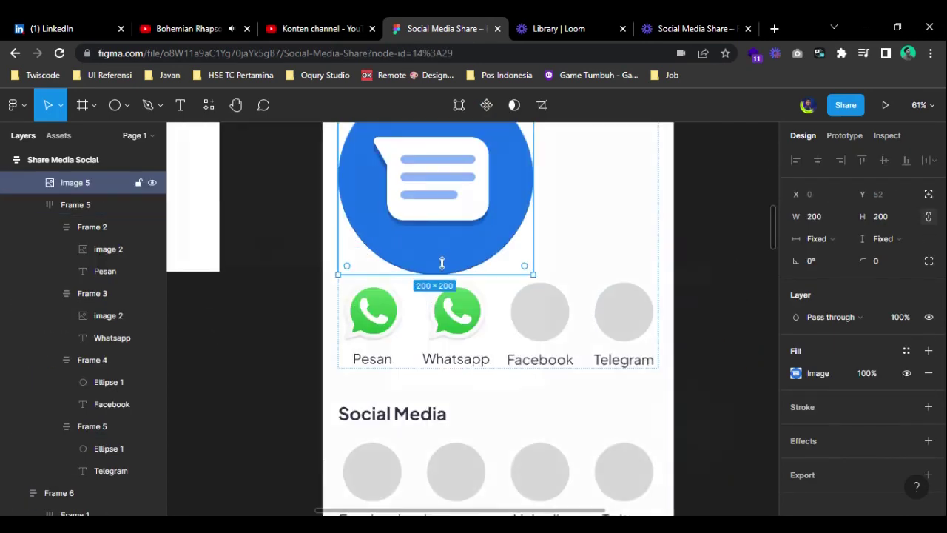
drag(431, 221, 414, 237)
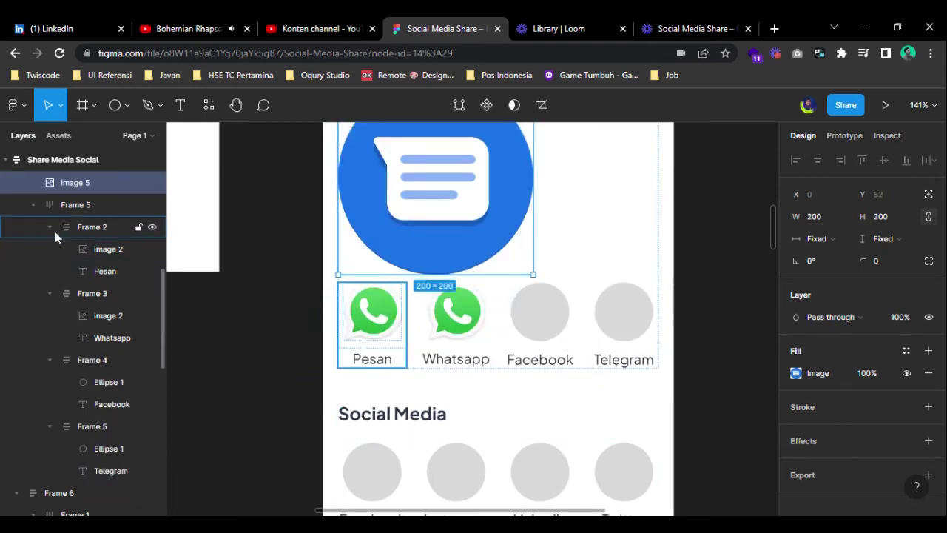
- Nest the Messages logo in Pesan at width 60 and delete the duplicate WhatsApp image
drag(65, 182, 119, 244)
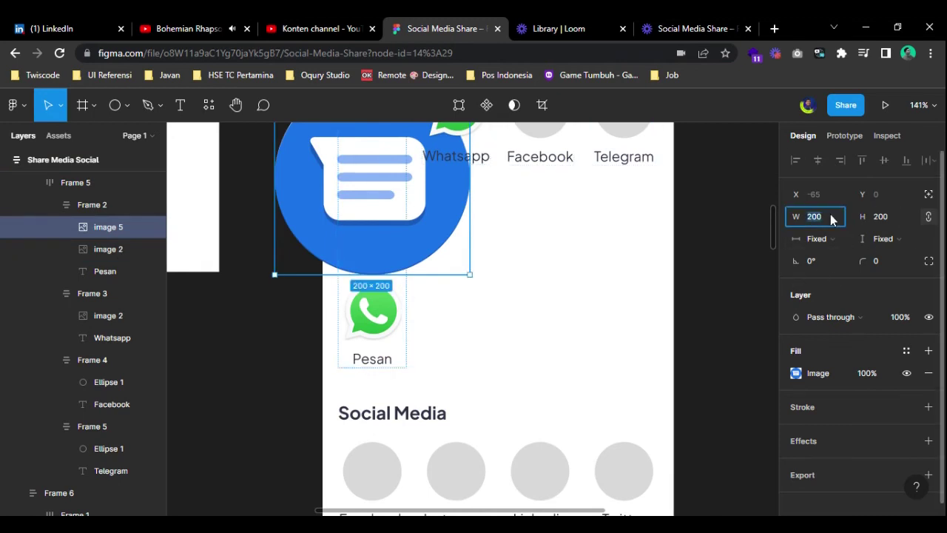
text(60)
key(Return)
scroll(371, 309, up, 3)
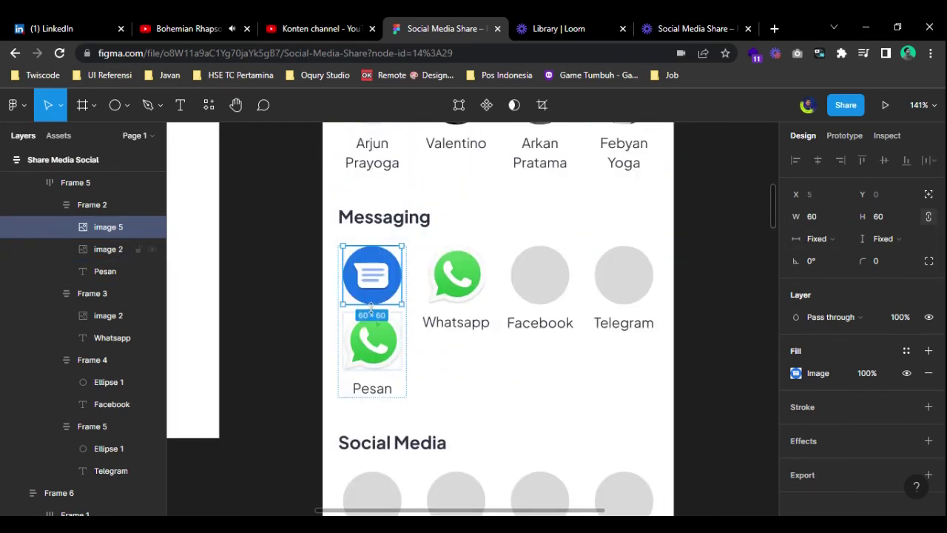
click(378, 340)
key(Delete)
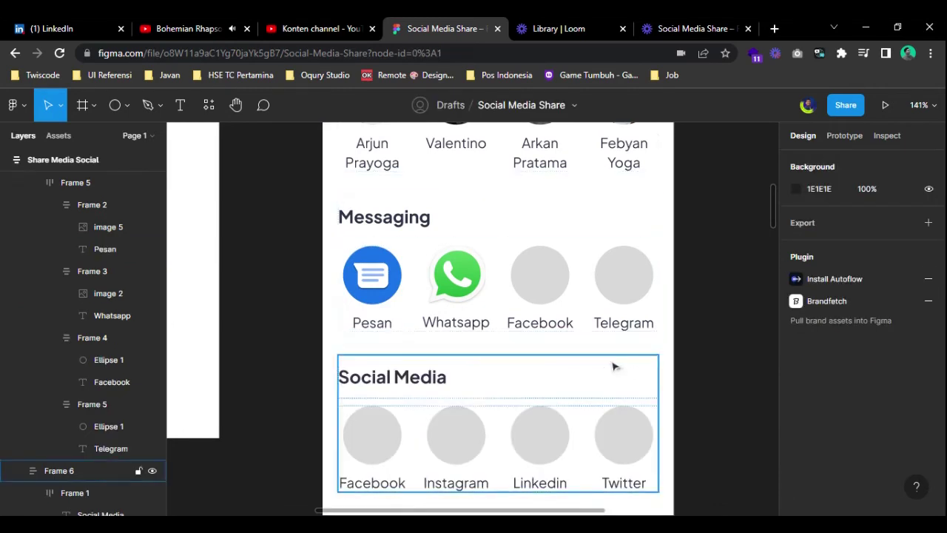
- Move the loose Facebook logo toward the Messaging row and cut it for pasting
scroll(681, 372, down, 5)
scroll(681, 416, right, 5)
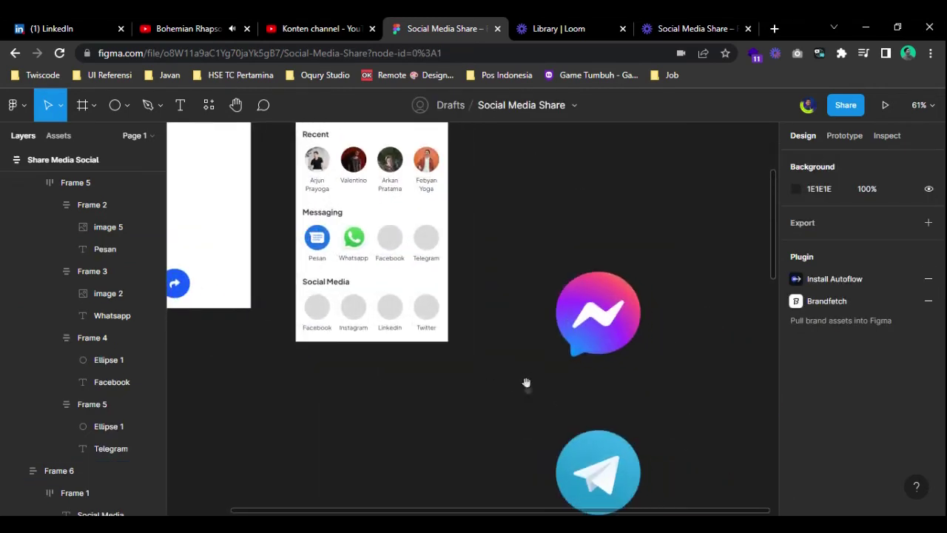
scroll(528, 398, down, 3)
click(542, 442)
scroll(540, 448, down, 3)
drag(557, 411, 529, 278)
scroll(511, 280, up, 5)
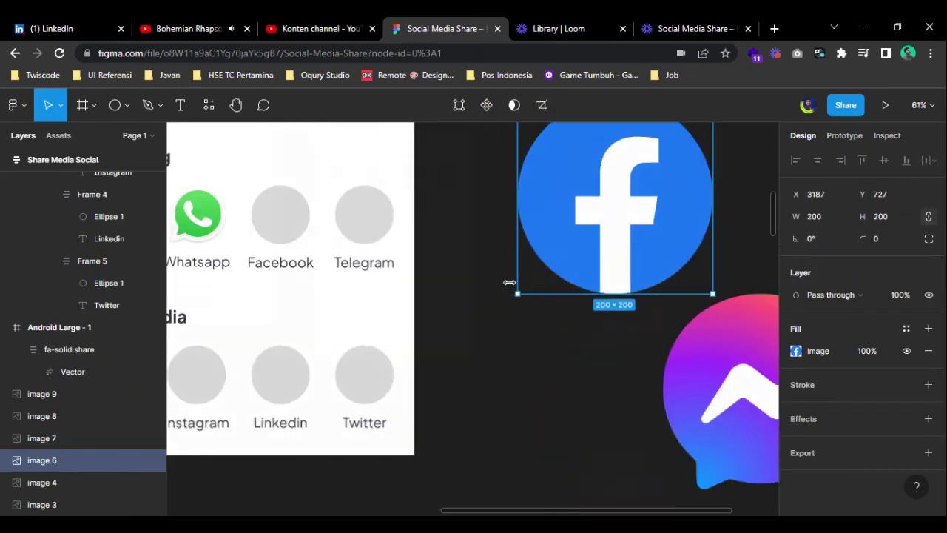
scroll(664, 252, up, 1)
scroll(664, 252, left, 1)
drag(663, 251, 646, 260)
key(Delete)
- Paste the Facebook logo into its Messaging slot, delete the grey circle, and set width 60
scroll(575, 356, up, 1)
scroll(575, 356, left, 1)
click(401, 289)
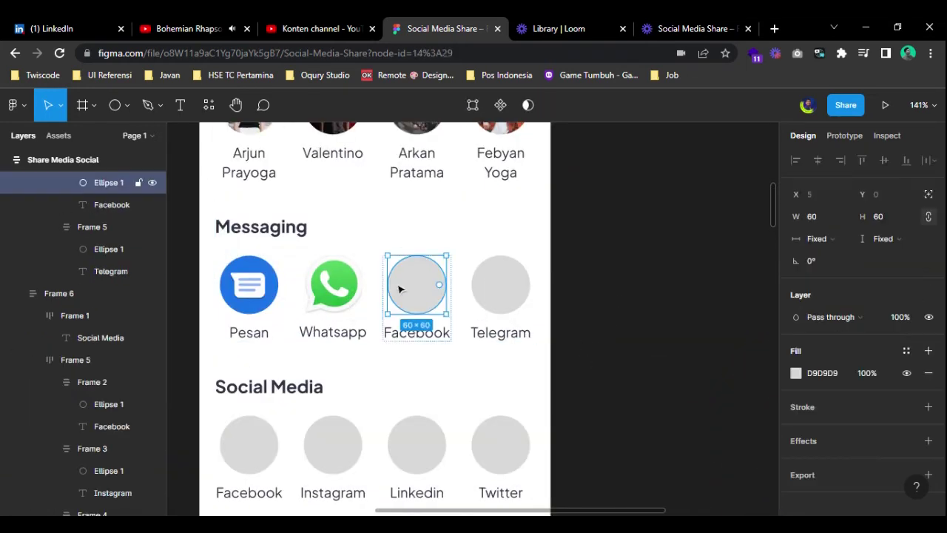
key(ctrl+v)
click(420, 288)
key(Delete)
click(422, 292)
click(823, 222)
text(60)
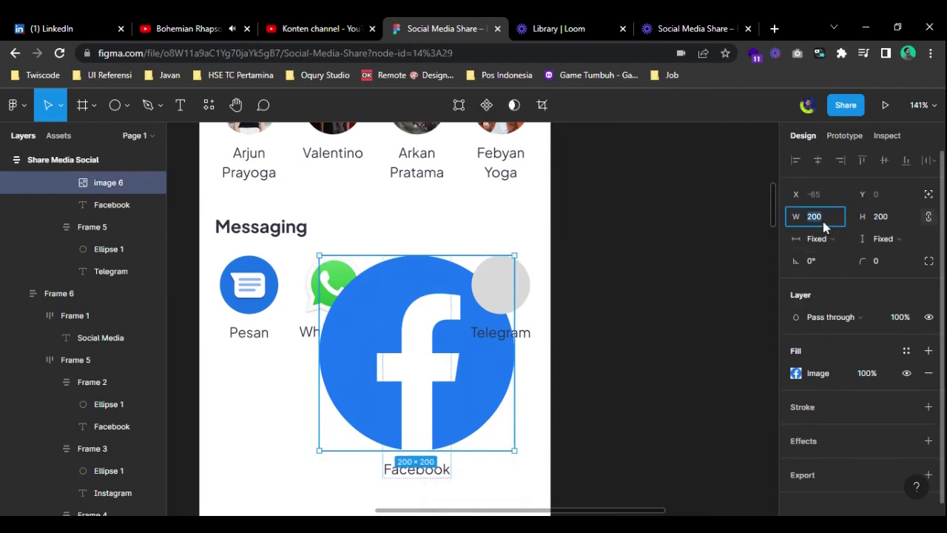
key(Return)
click(639, 328)
- Cut the large Telegram logo and paste it into the Telegram slot
scroll(635, 334, down, 5)
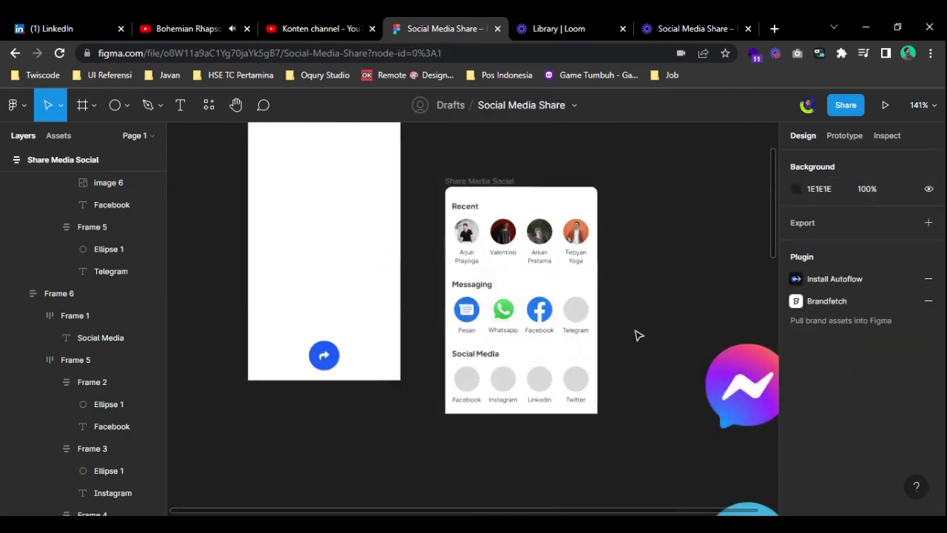
click(516, 407)
key(Delete)
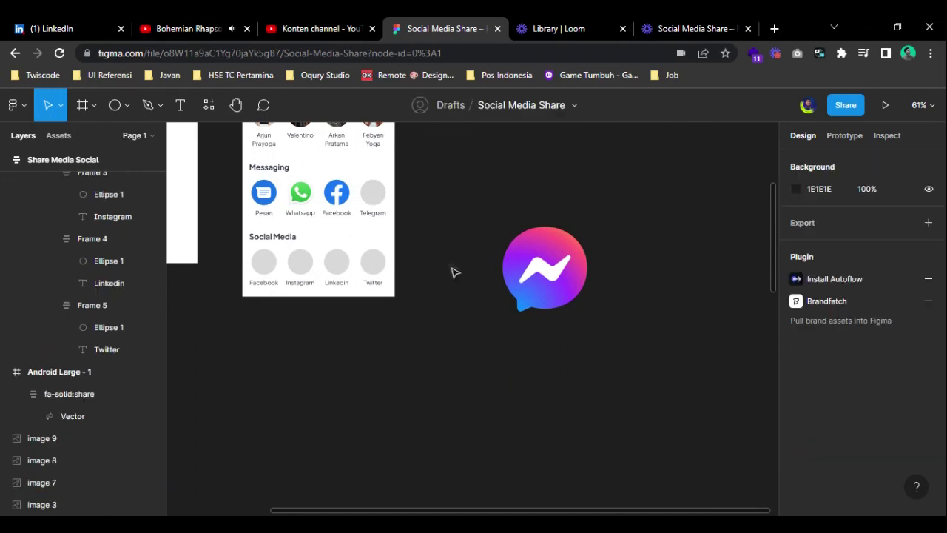
scroll(450, 271, up, 3)
scroll(450, 270, left, 2)
scroll(435, 312, up, 10)
click(509, 332)
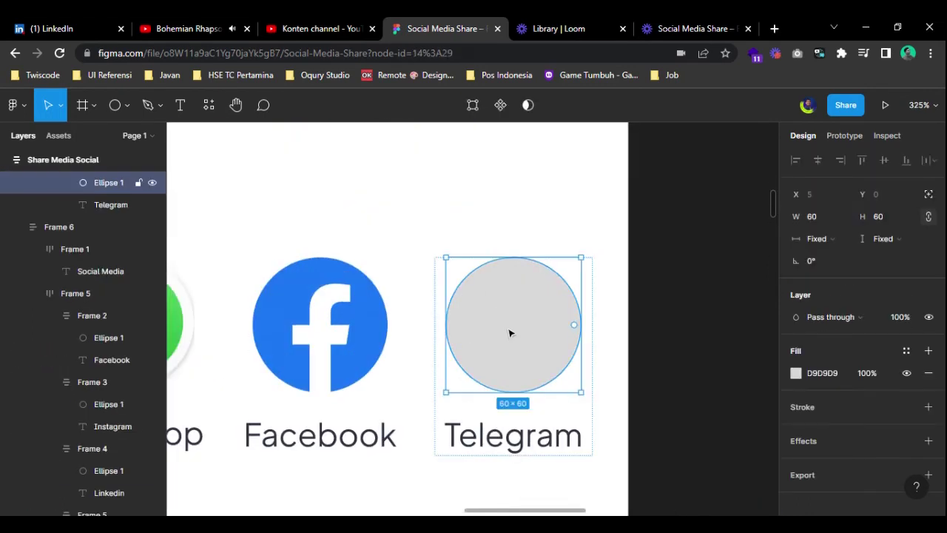
key(ctrl+v)
- Delete the grey Telegram placeholder circle and set the Telegram logo's width to 60
scroll(510, 332, down, 5)
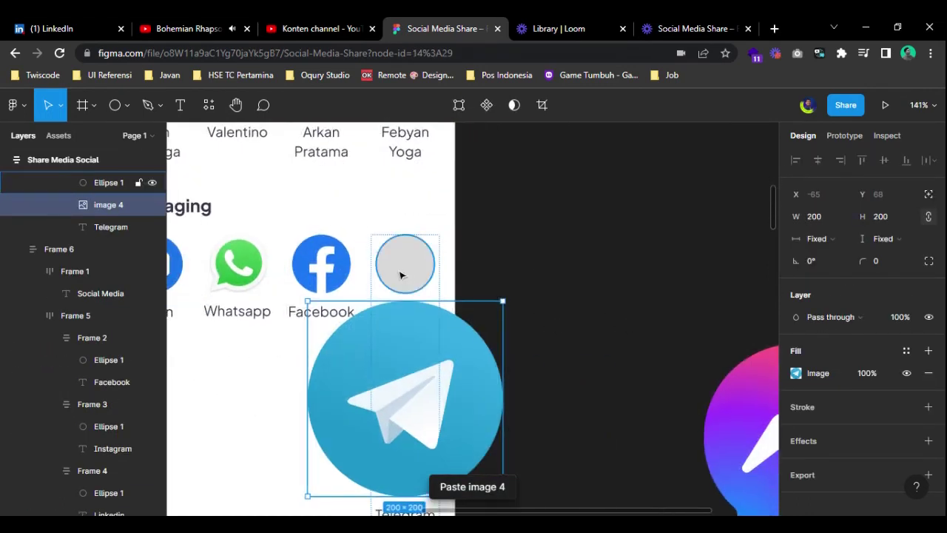
click(400, 268)
key(Delete)
click(400, 275)
click(823, 218)
text(60)
key(Return)
click(662, 296)
- Delete the large Messenger logo, then undo to restore it
scroll(653, 302, down, 5)
scroll(599, 318, down, 2)
scroll(546, 330, right, 3)
click(541, 254)
key(Delete)
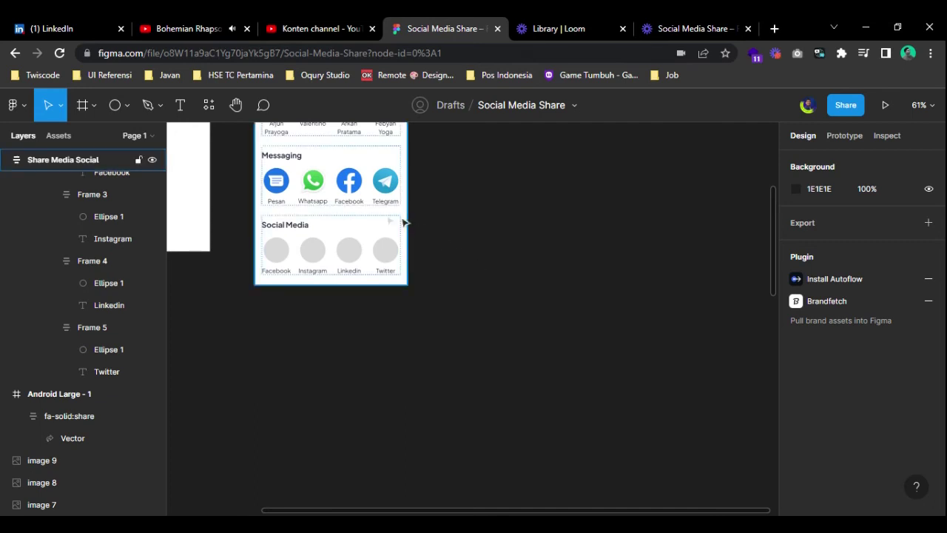
scroll(339, 212, up, 5)
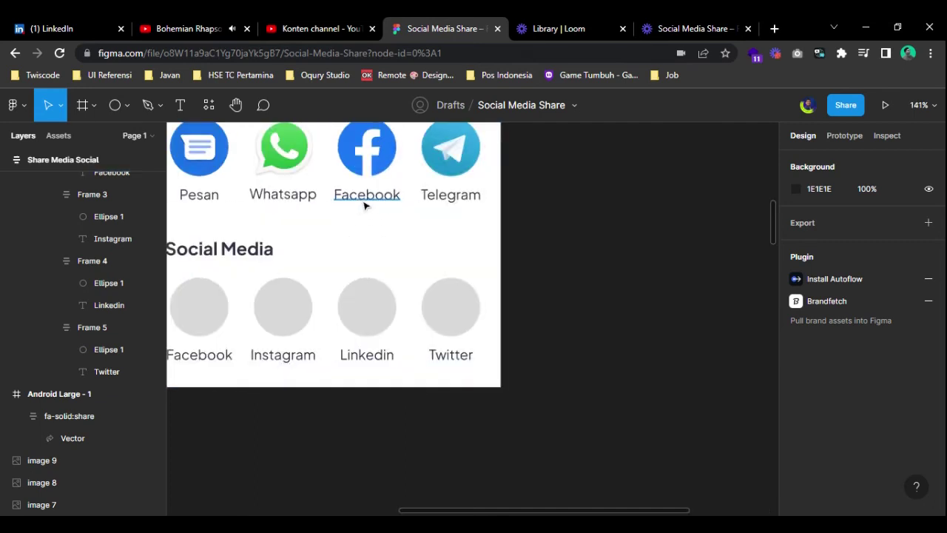
key(ctrl+z)
click(606, 252)
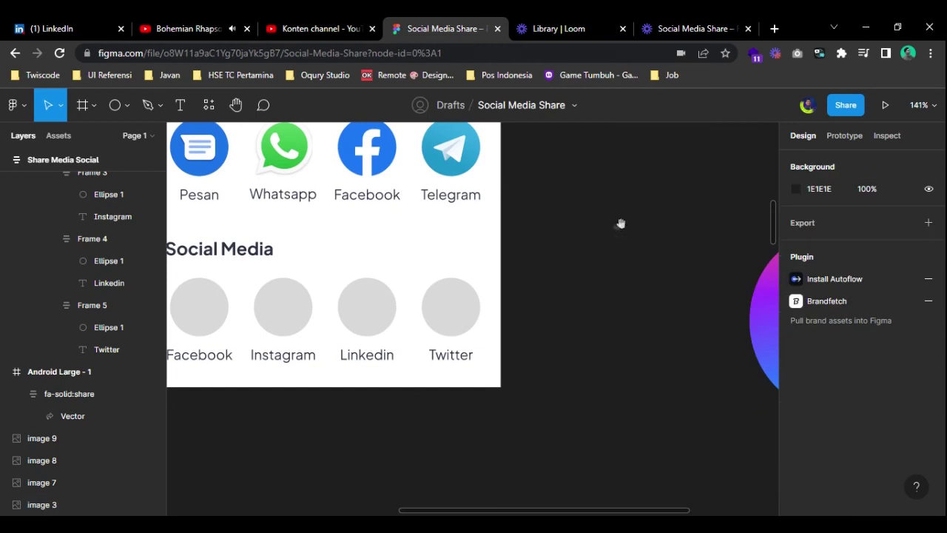
scroll(372, 243, up, 1)
- Rename the Facebook label in the Messaging row to 'Mesenger'
double_click(356, 246)
text(M)
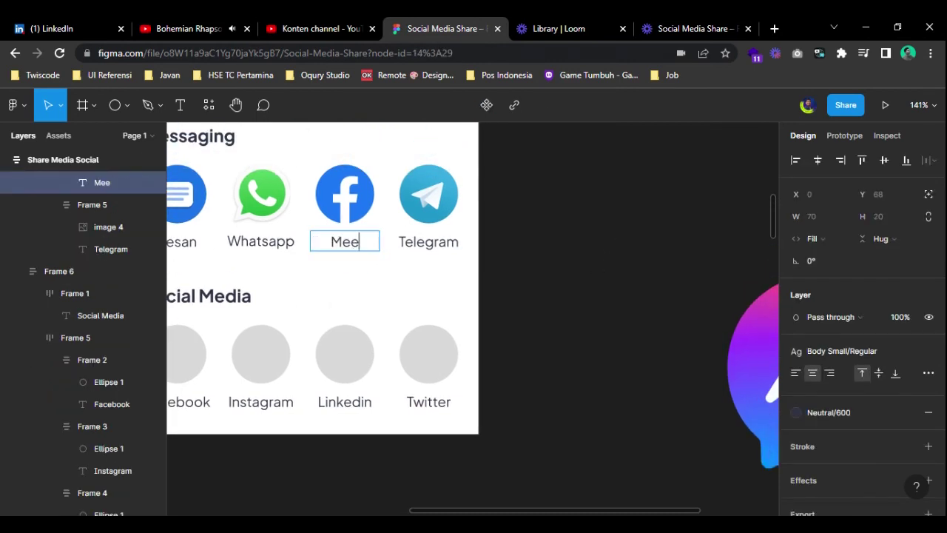
text(essenger)
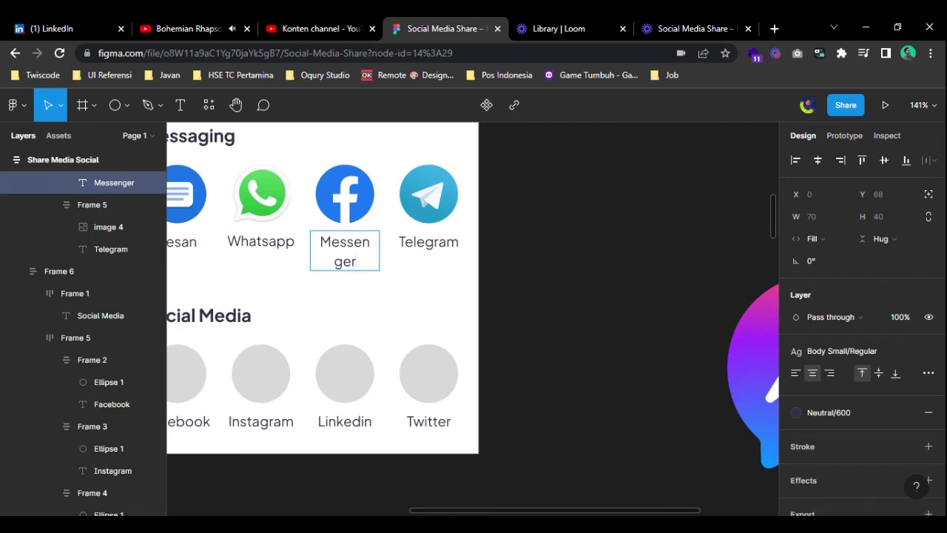
key(BackSpace)
click(643, 336)
- Cut the large Messenger logo and paste it into the third Messaging slot
scroll(650, 338, down, 5)
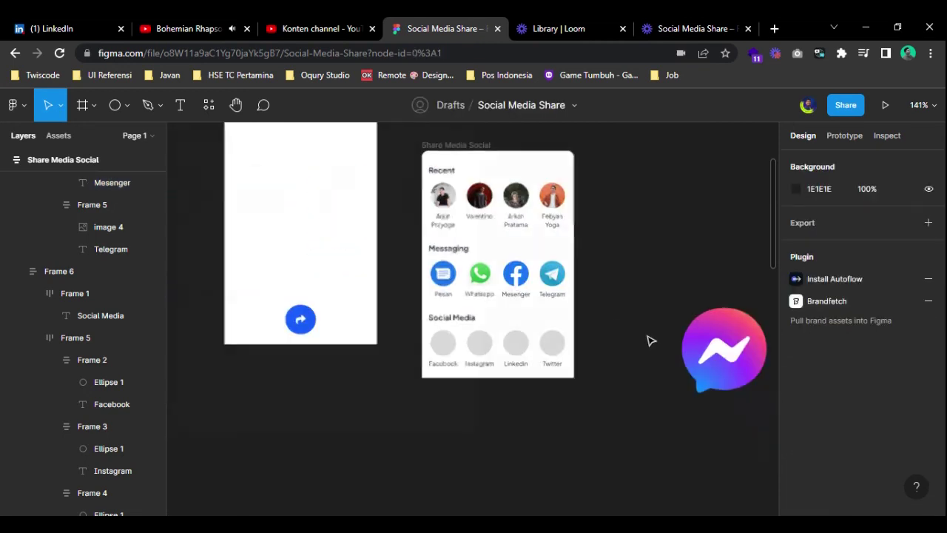
drag(622, 380, 520, 350)
click(597, 307)
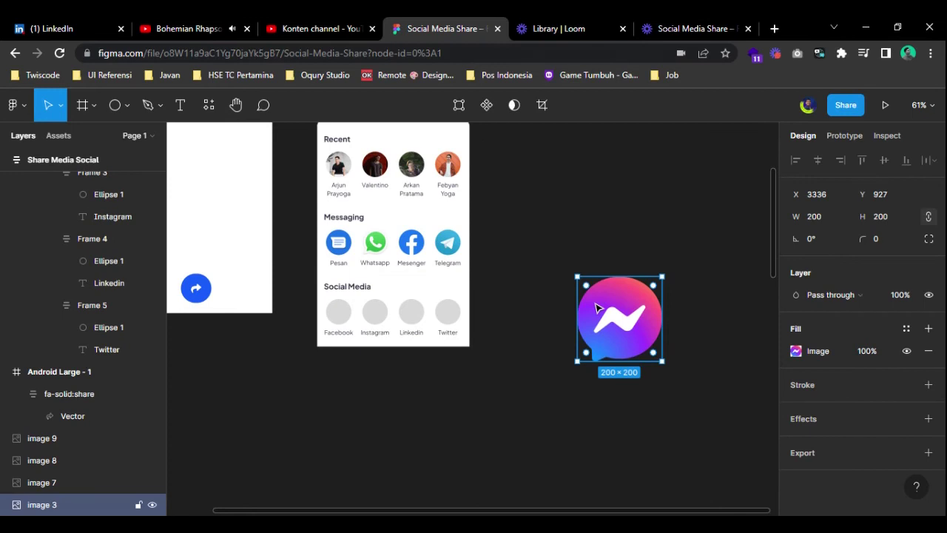
key(ctrl+x)
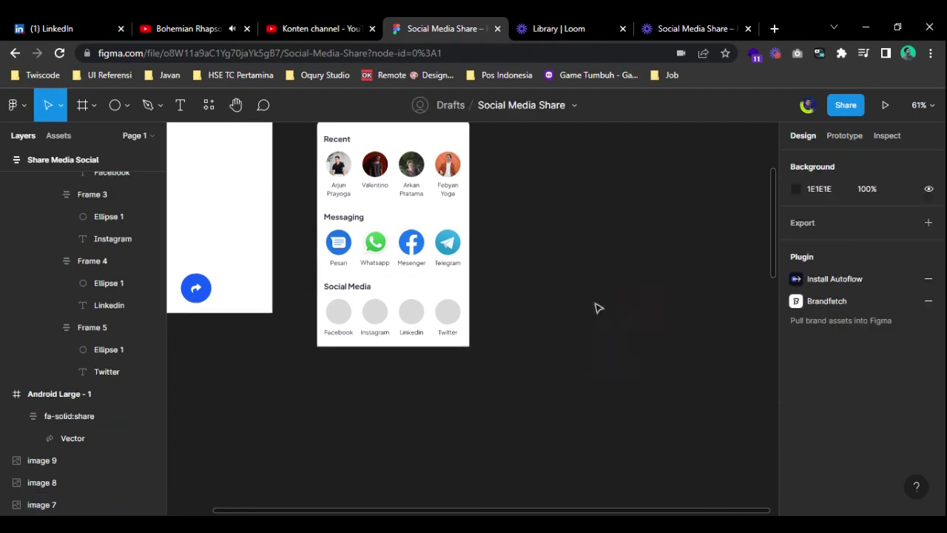
click(420, 251)
key(ctrl+v)
- Move the Facebook logo into the first Social Media slot, deleting its grey placeholder circle
click(417, 248)
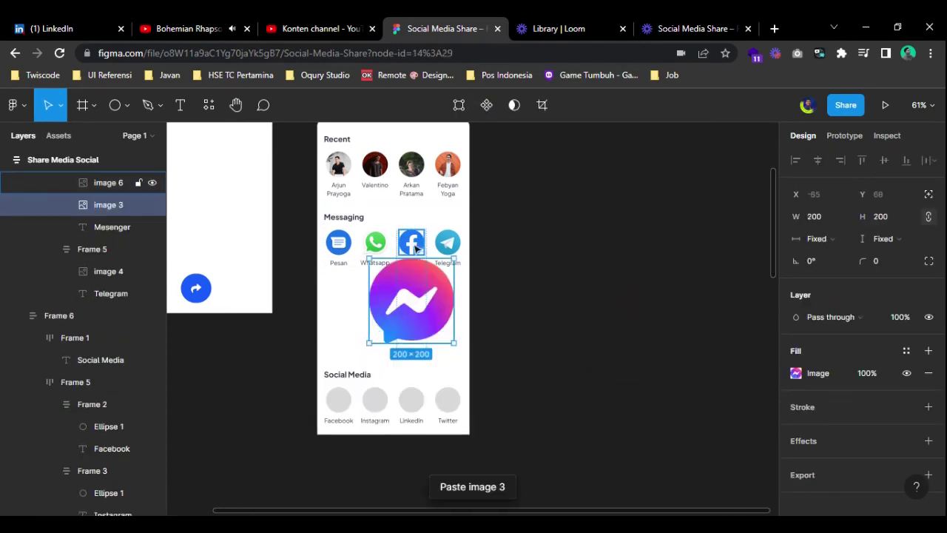
key(ctrl+x)
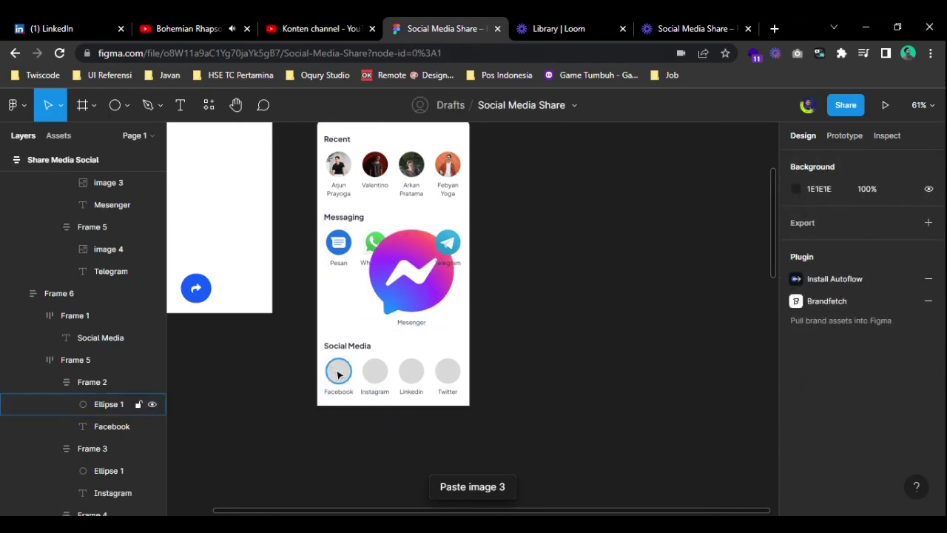
click(338, 373)
key(ctrl+v)
click(338, 373)
key(Delete)
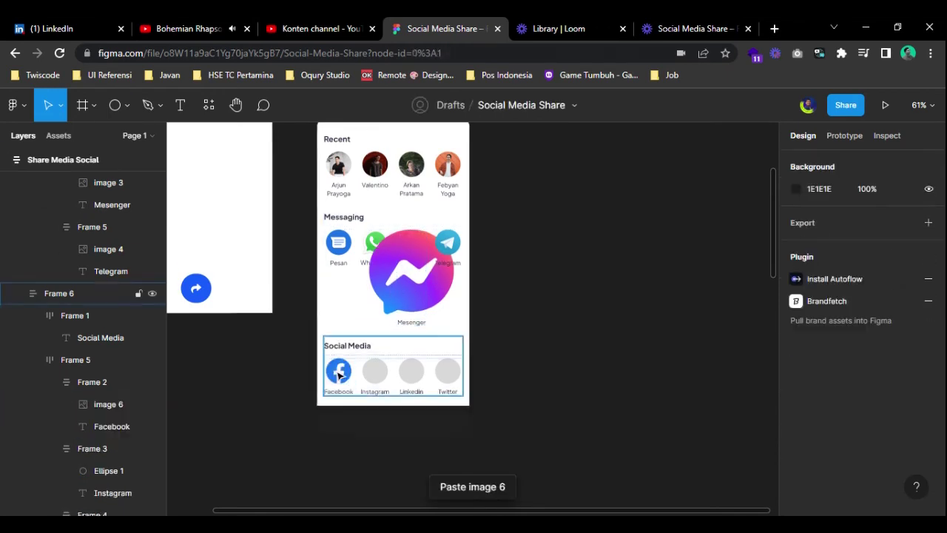
- Shrink the oversized Messenger logo by entering 40 as its width
click(410, 271)
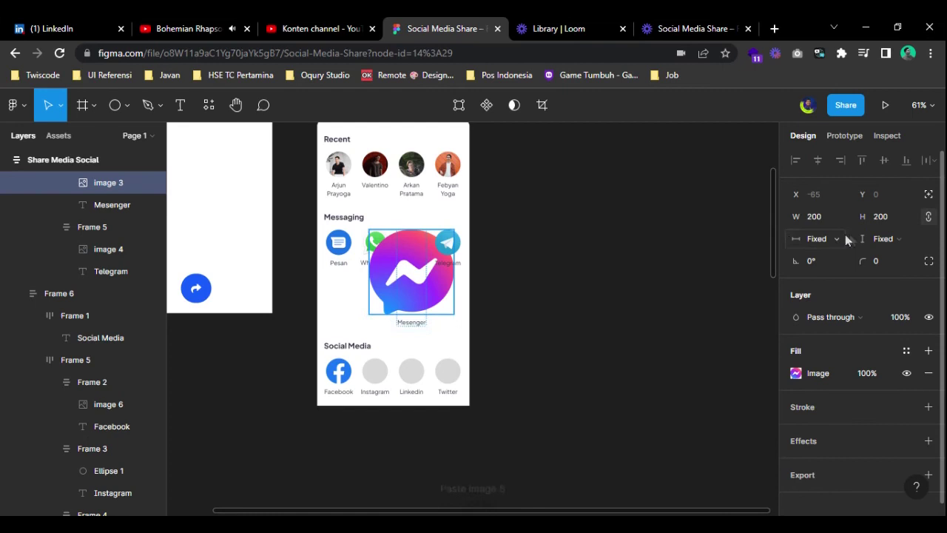
text(40)
key(Return)
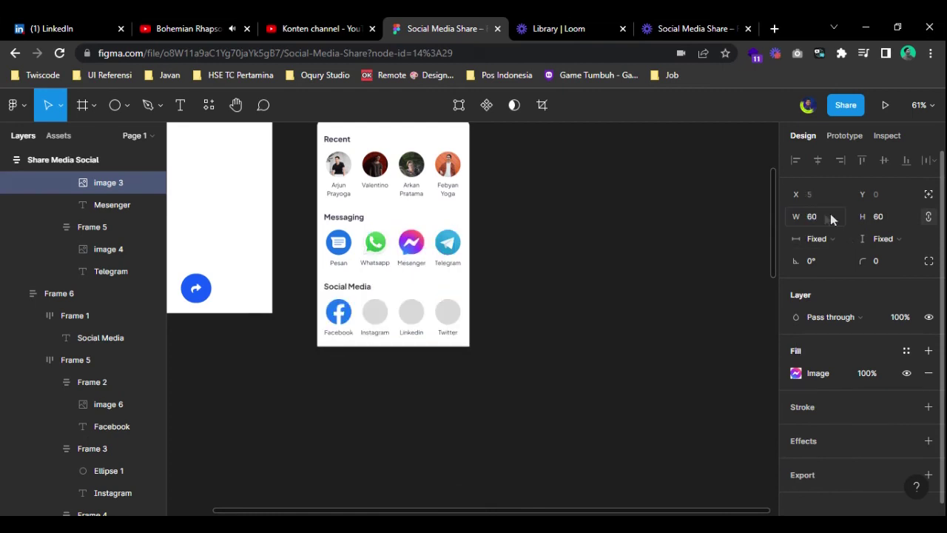
key(Escape)
scroll(598, 345, down, 5)
scroll(598, 345, right, 4)
scroll(458, 339, down, 5)
- Paste the LinkedIn and Instagram logos into their grey Social Media placeholders
drag(494, 505, 458, 295)
scroll(431, 306, up, 5)
click(585, 235)
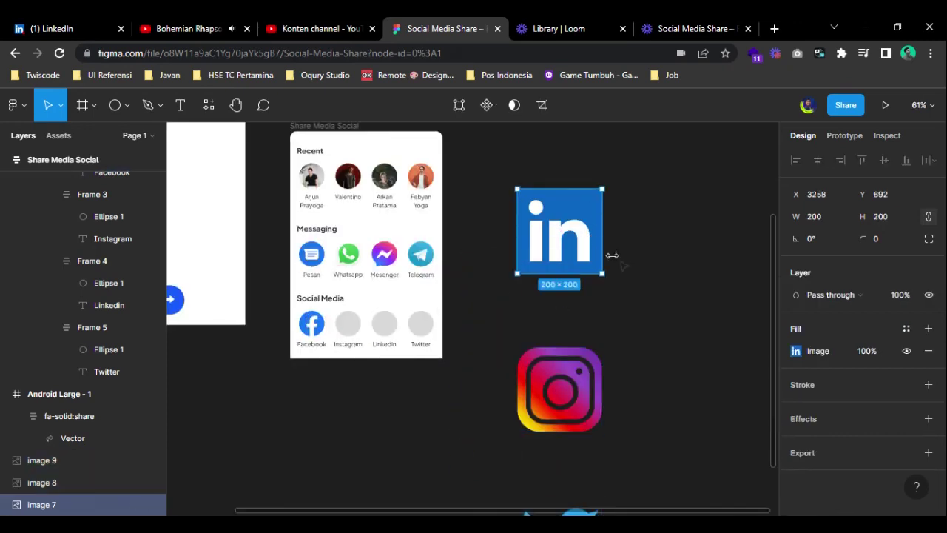
key(Delete)
click(384, 325)
key(ctrl+v)
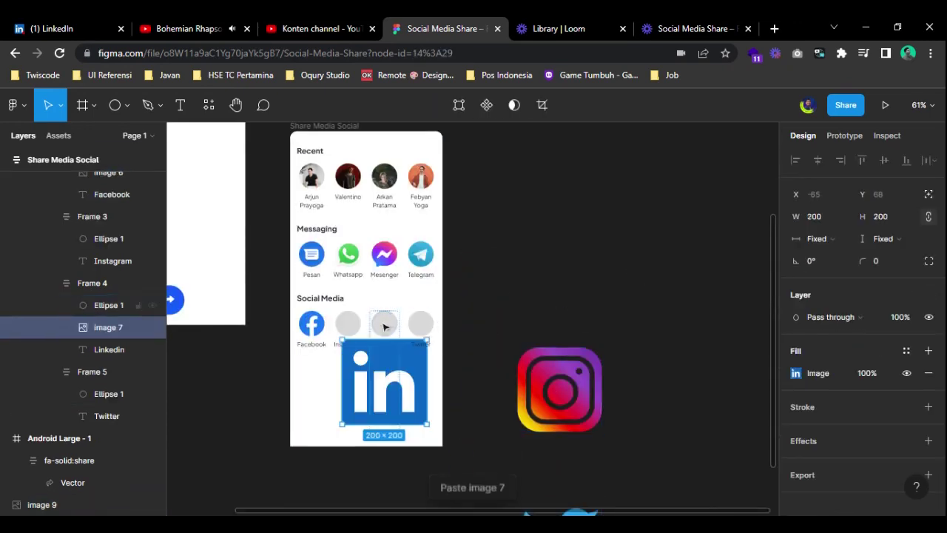
click(544, 377)
click(474, 383)
key(ctrl+x)
click(346, 324)
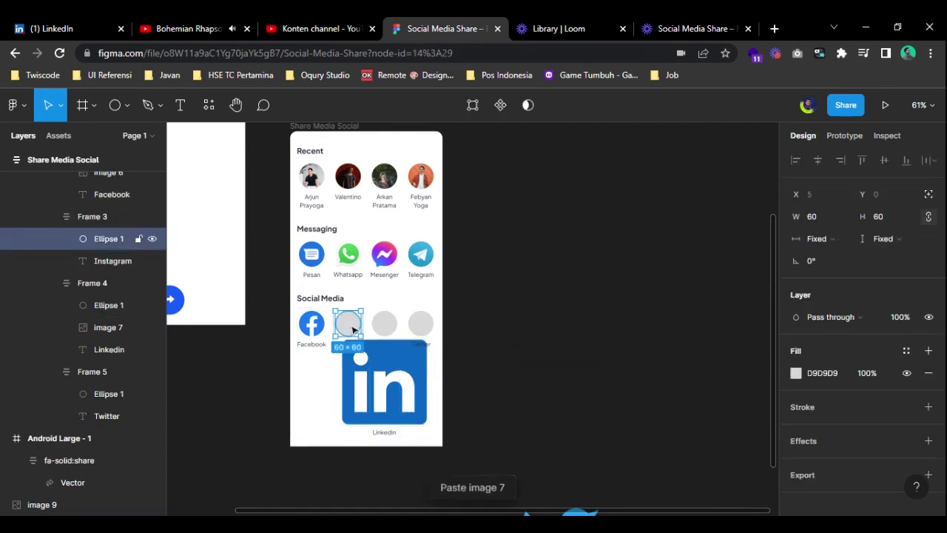
key(ctrl+v)
- Paste the Twitter logo into its slot and delete the three grey placeholder circles
scroll(548, 342, down, 5)
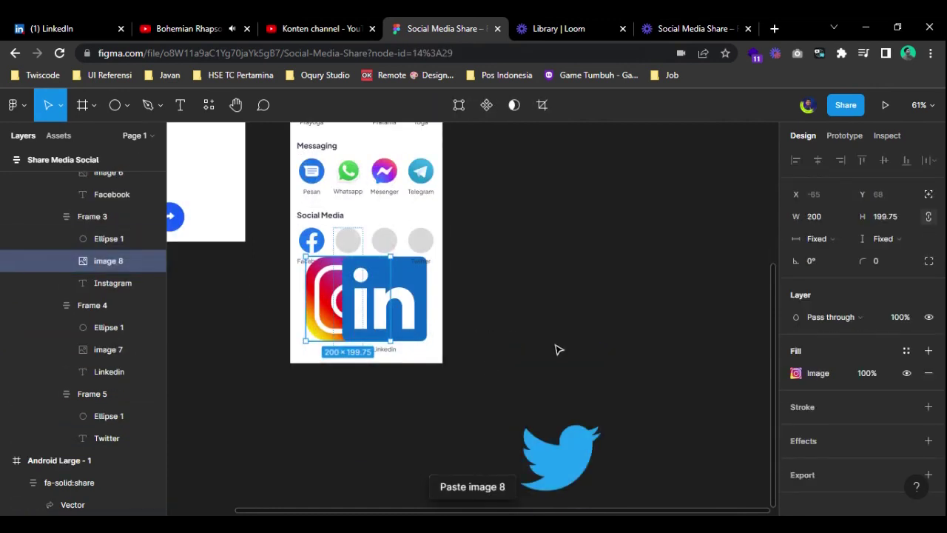
click(563, 296)
key(ctrl+x)
scroll(562, 341, up, 5)
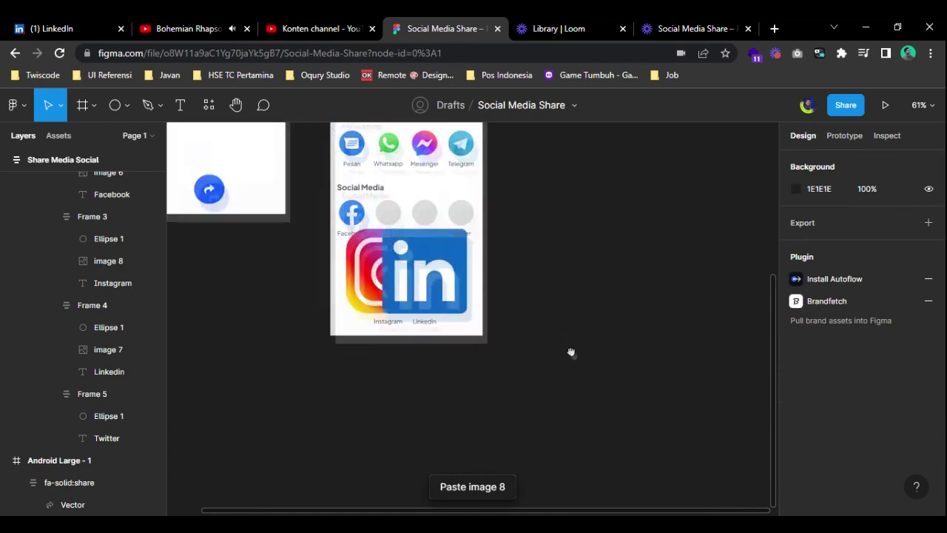
scroll(470, 227, up, 5)
click(470, 232)
key(ctrl+v)
click(465, 219)
shift+click(402, 219)
shift+click(315, 222)
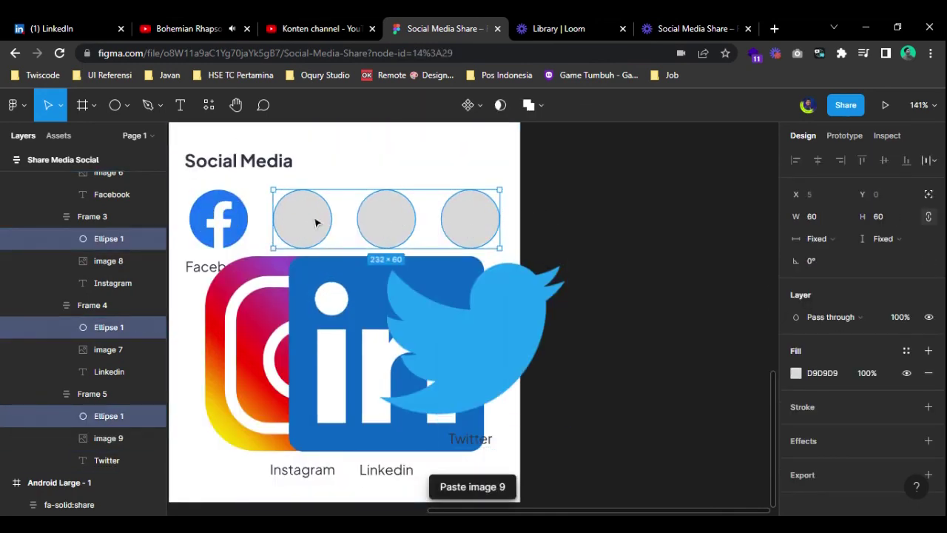
key(Delete)
- Set the Instagram, LinkedIn and Twitter logos to a common width of 80
click(243, 248)
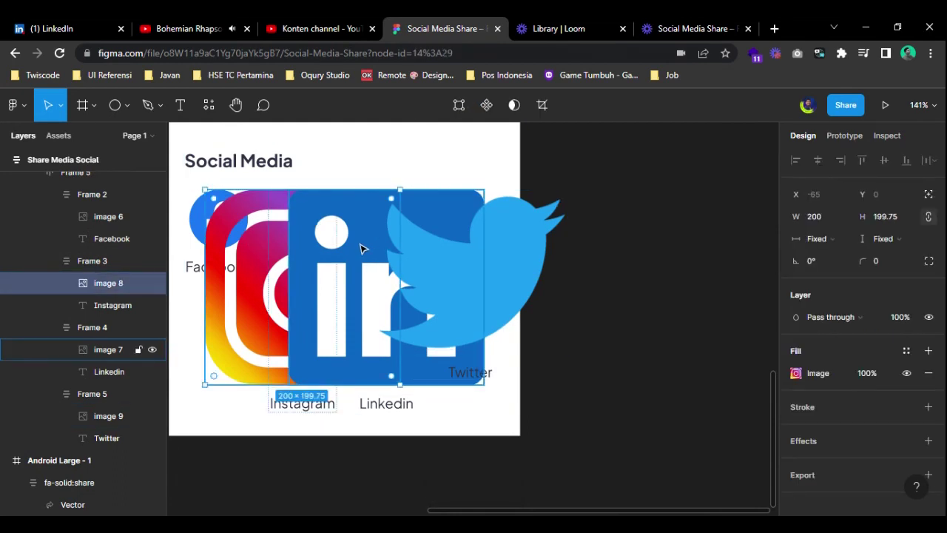
shift+click(362, 249)
shift+click(469, 249)
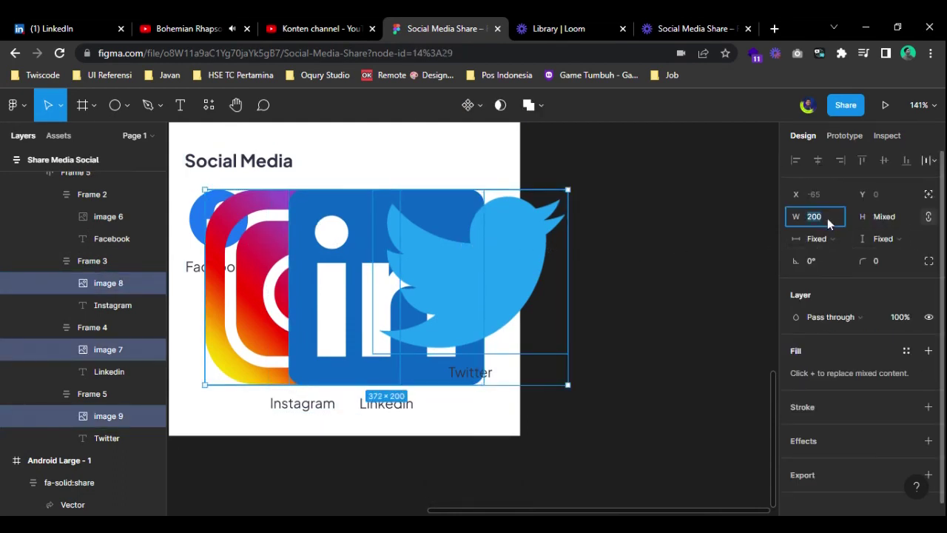
text(80)
key(Return)
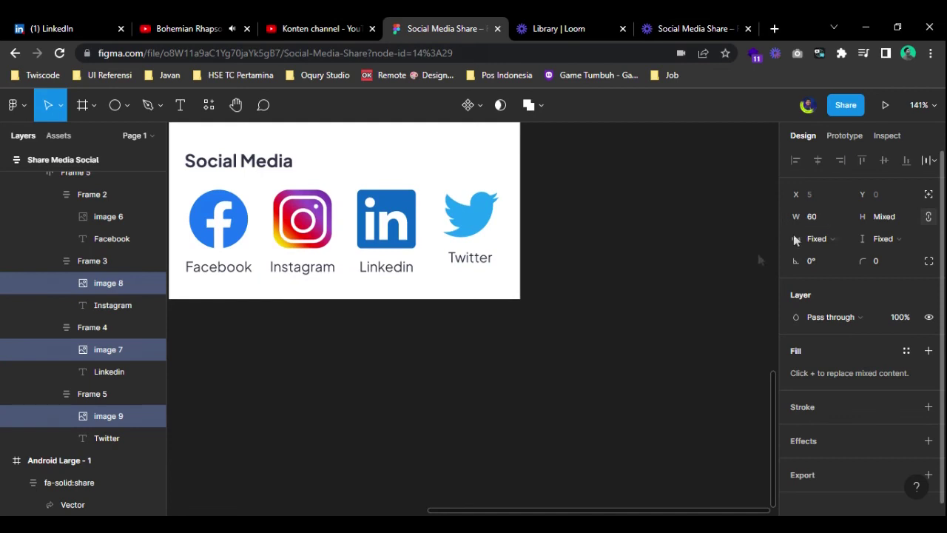
click(586, 325)
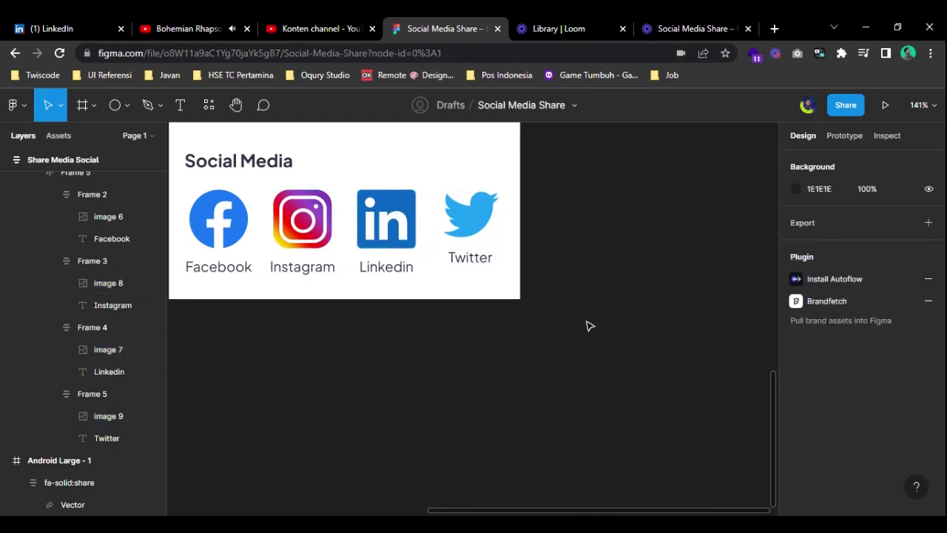
click(397, 236)
click(471, 228)
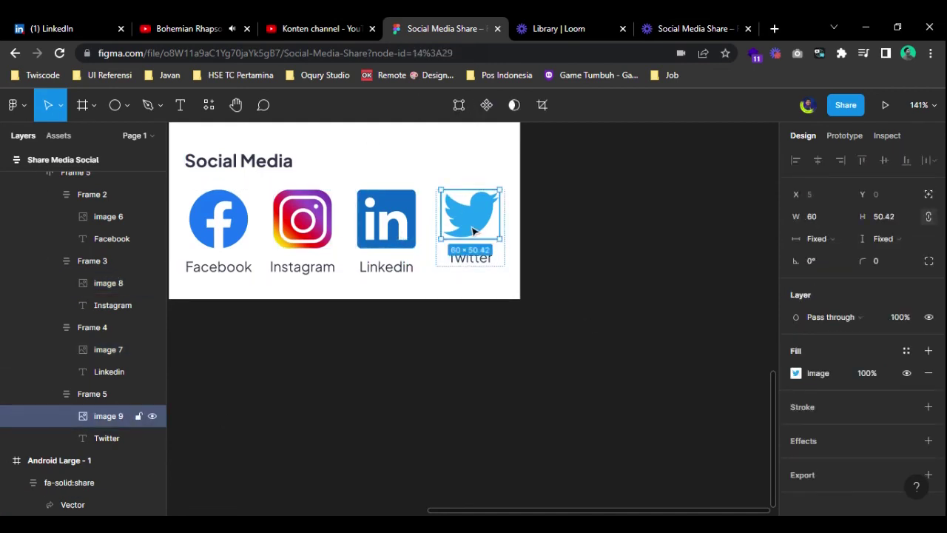
- Wrap the Twitter logo in its own 60×60 frame, Frame 7, and inspect the result
click(402, 236)
click(473, 230)
key(ctrl+alt+g)
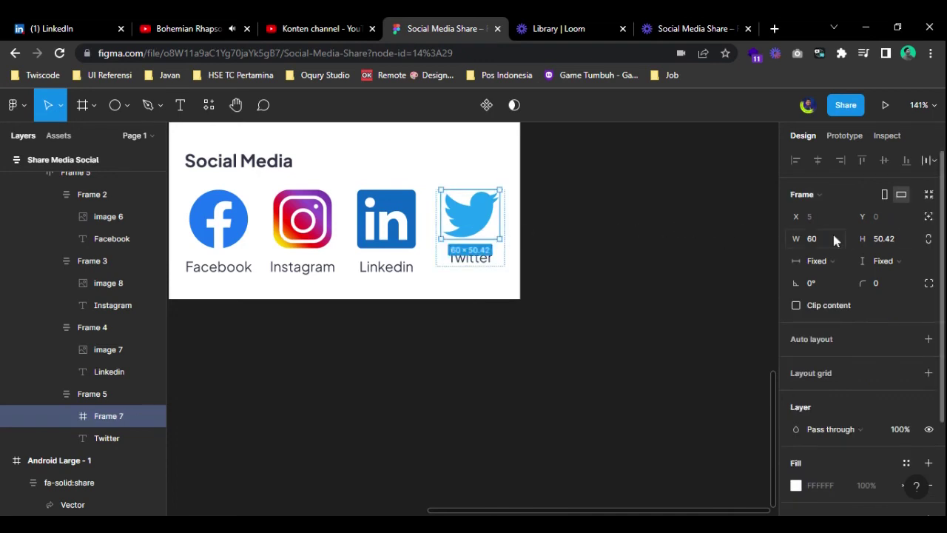
click(491, 216)
click(102, 416)
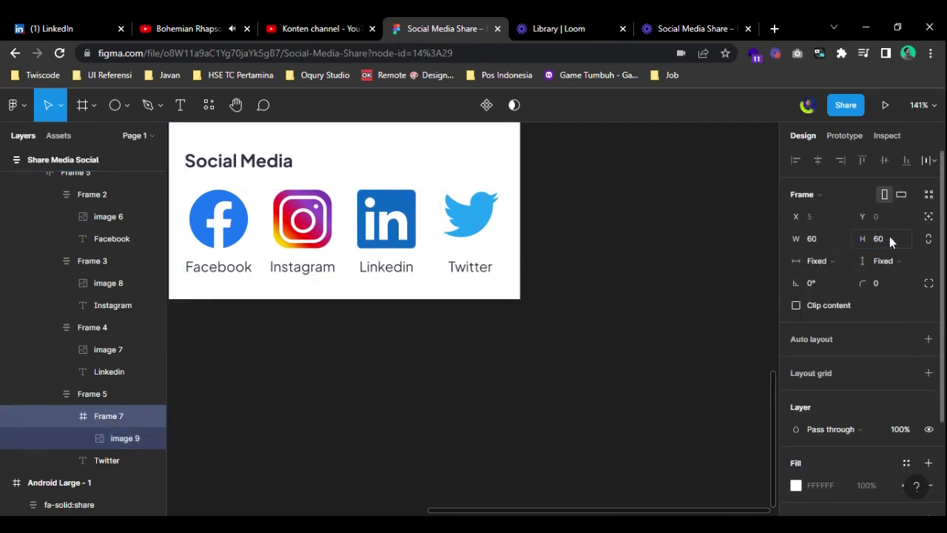
click(625, 292)
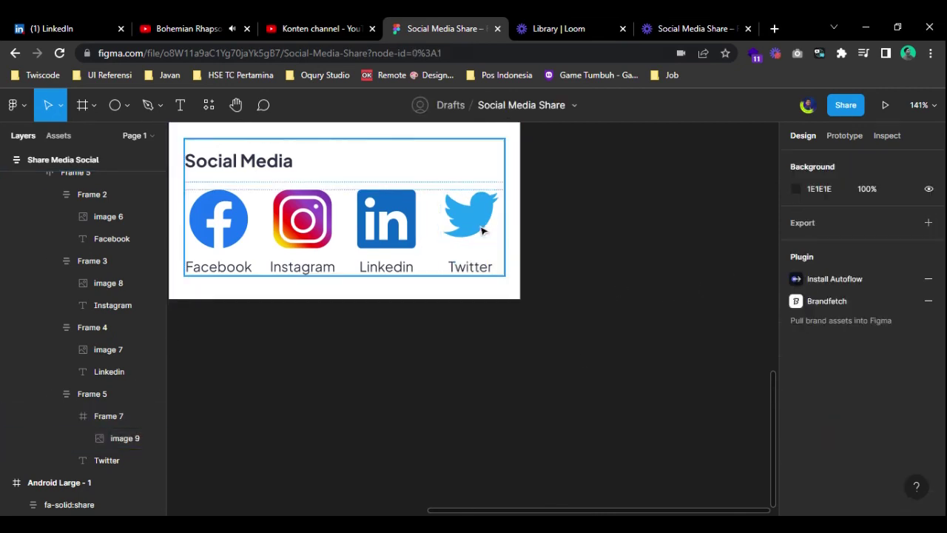
click(483, 229)
click(455, 244)
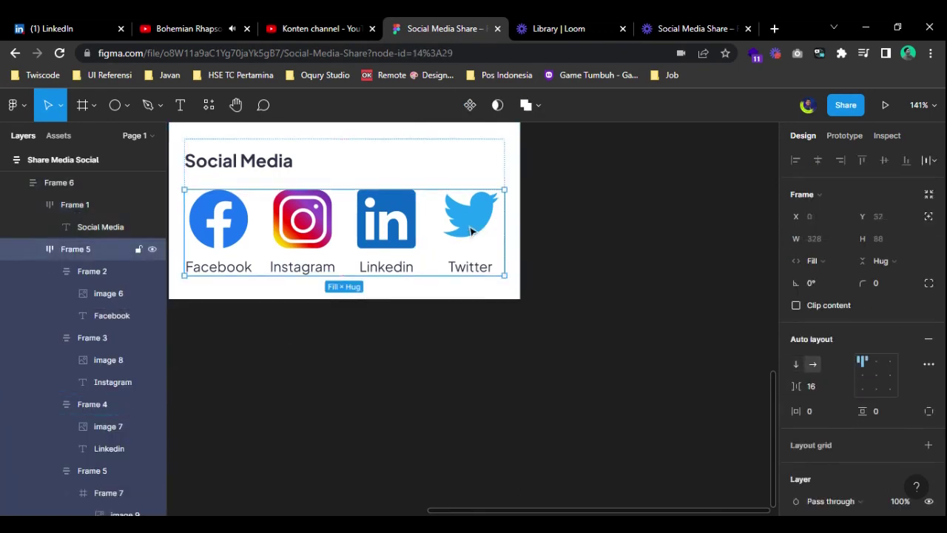
click(455, 244)
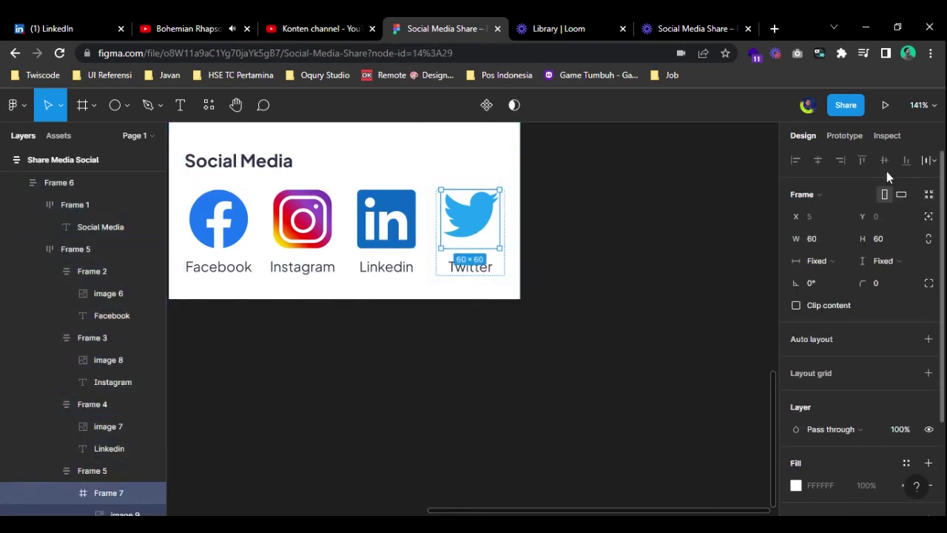
click(480, 217)
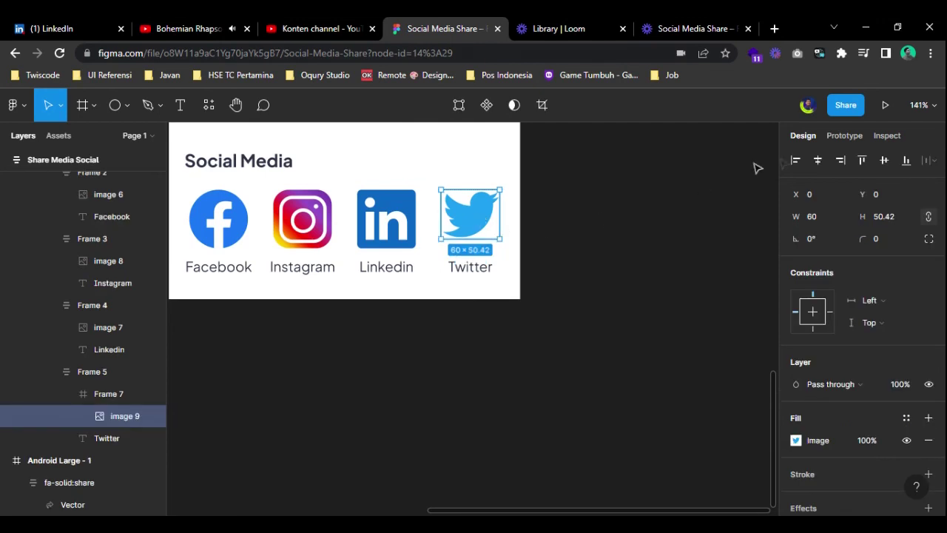
click(592, 256)
scroll(596, 255, down, 5)
scroll(600, 254, up, 2)
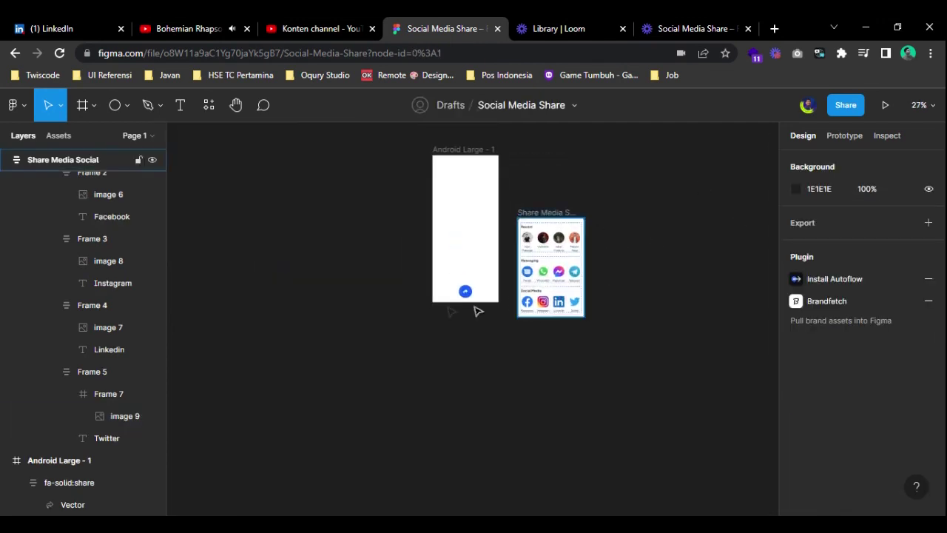
- Link the share button to Share Media Social as an overlay closing on outside taps, with dimmed background
click(464, 291)
scroll(490, 289, up, 3)
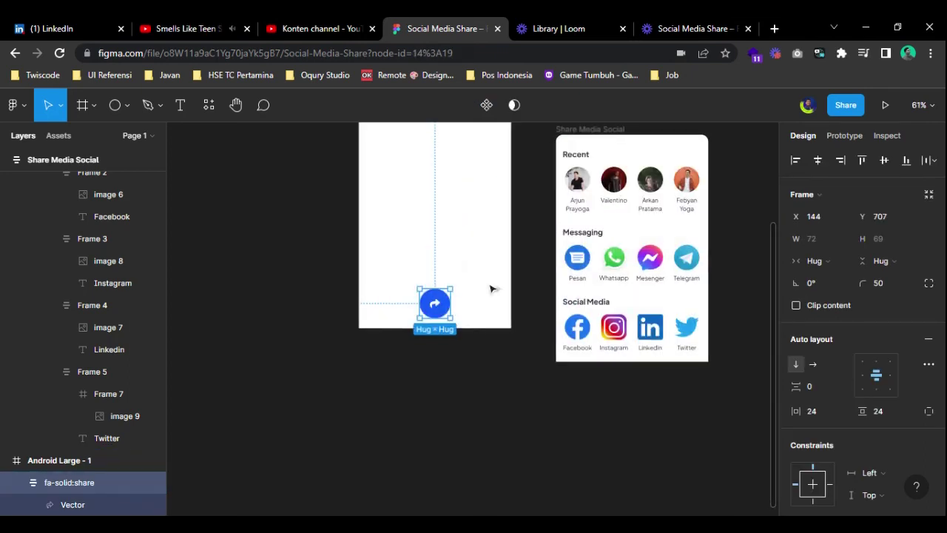
click(845, 136)
drag(451, 303, 601, 177)
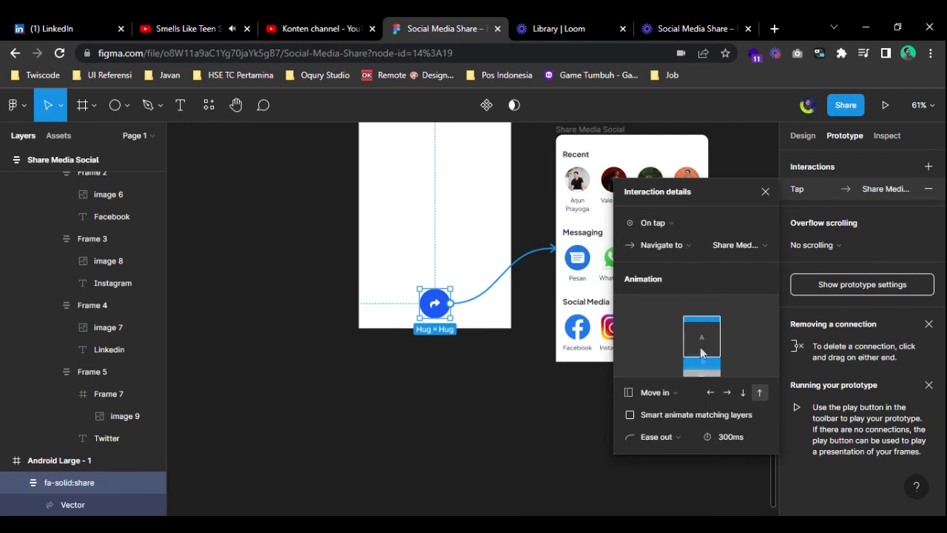
click(664, 244)
click(670, 288)
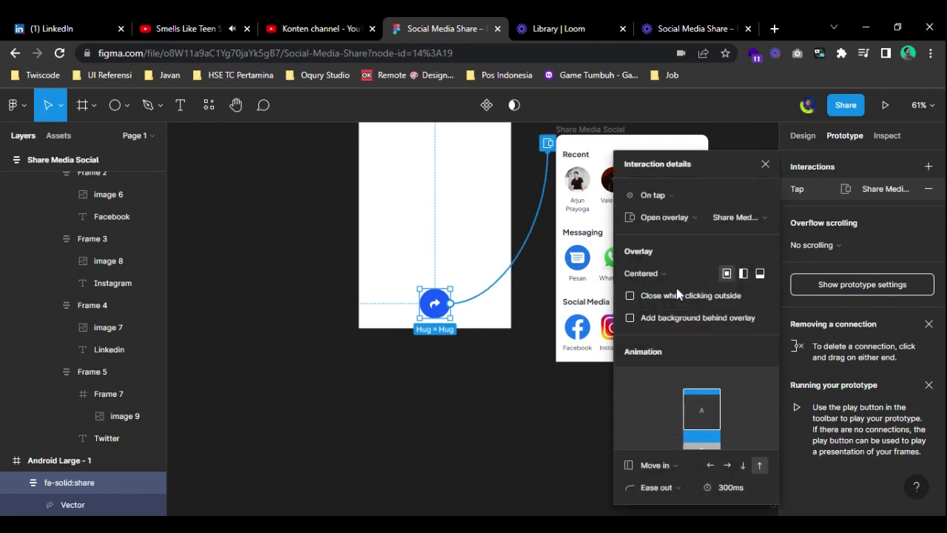
click(671, 299)
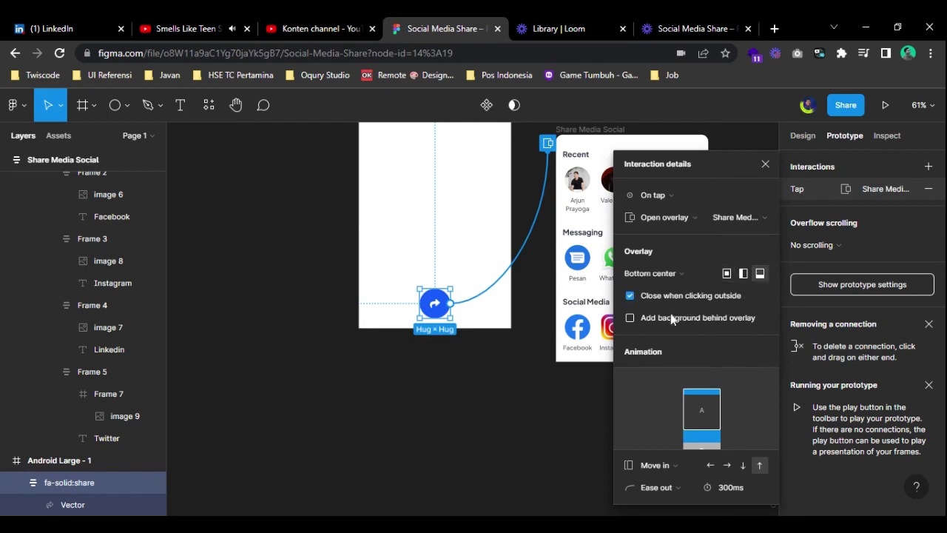
click(674, 318)
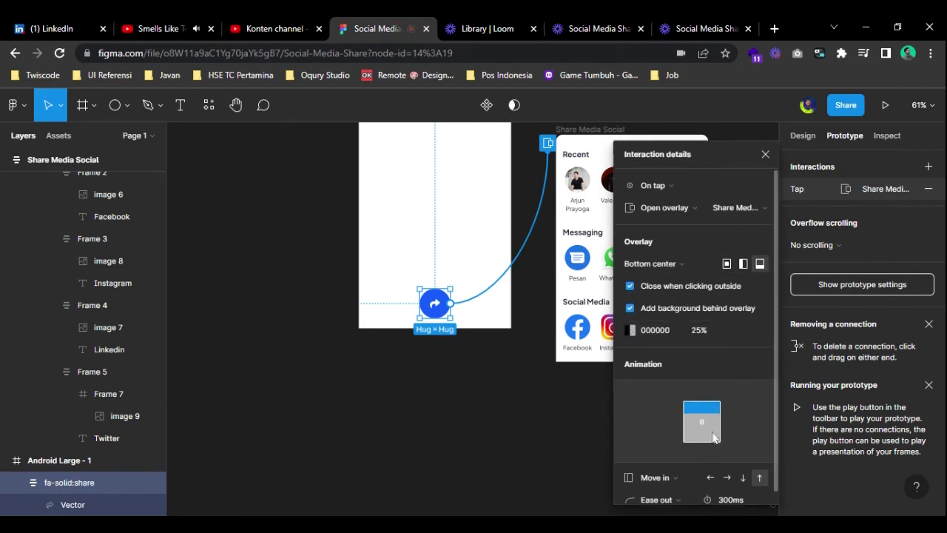
- Make the overlay animate moving in upward from the bottom, then launch the prototype preview
scroll(689, 445, down, 1)
click(728, 466)
click(759, 465)
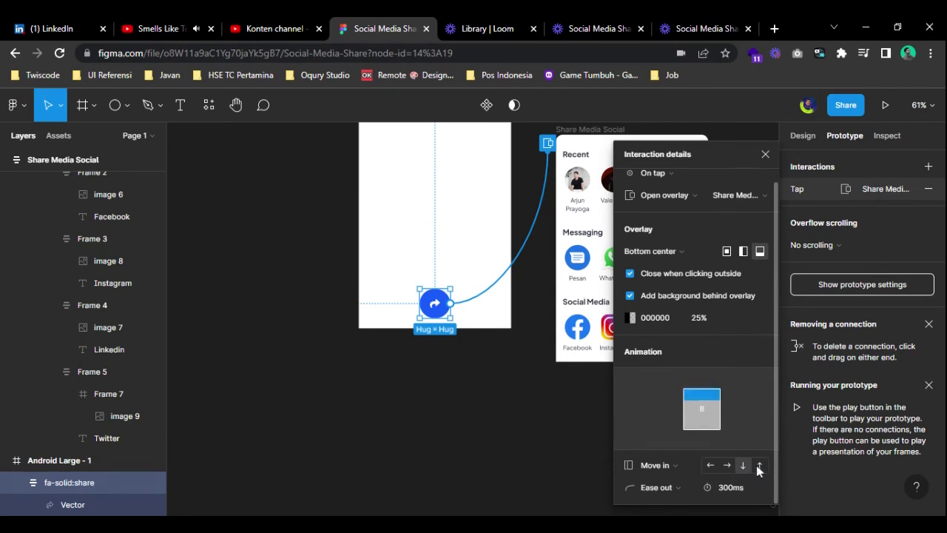
click(723, 490)
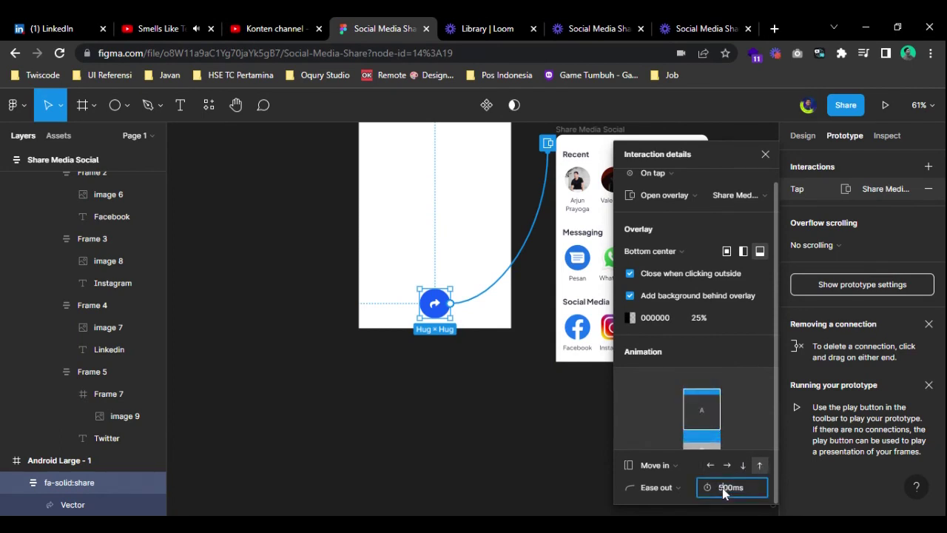
click(766, 154)
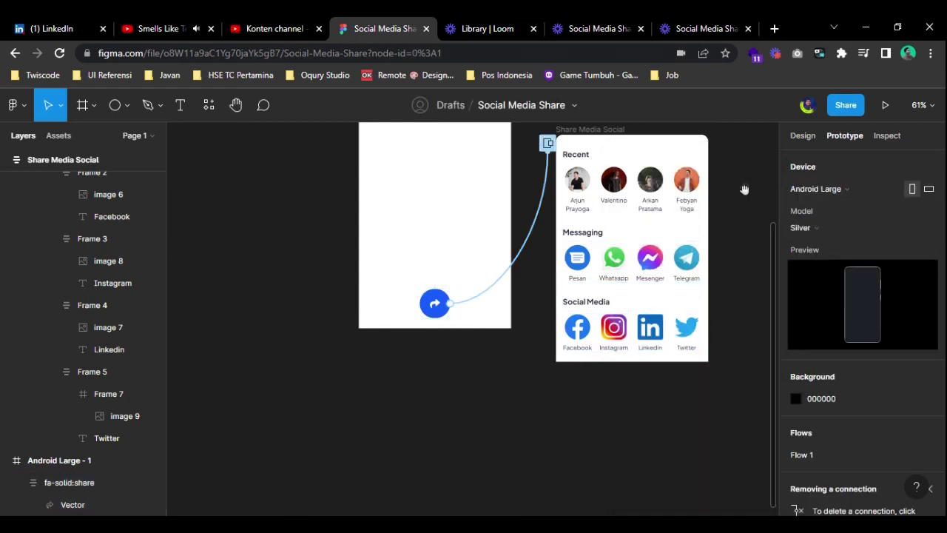
scroll(704, 283, up, 3)
click(885, 105)
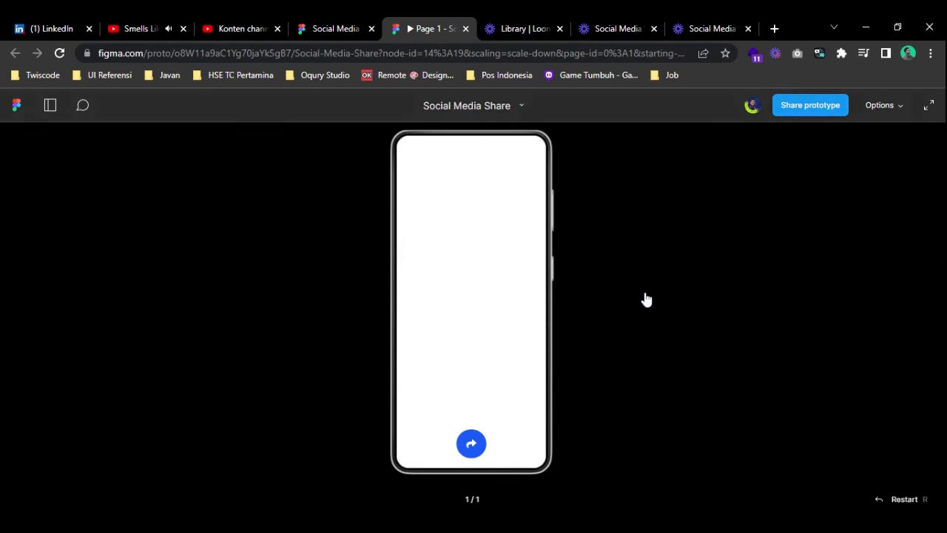
- Open the share sheet from the share button and dismiss it by tapping outside, repeatedly
click(472, 443)
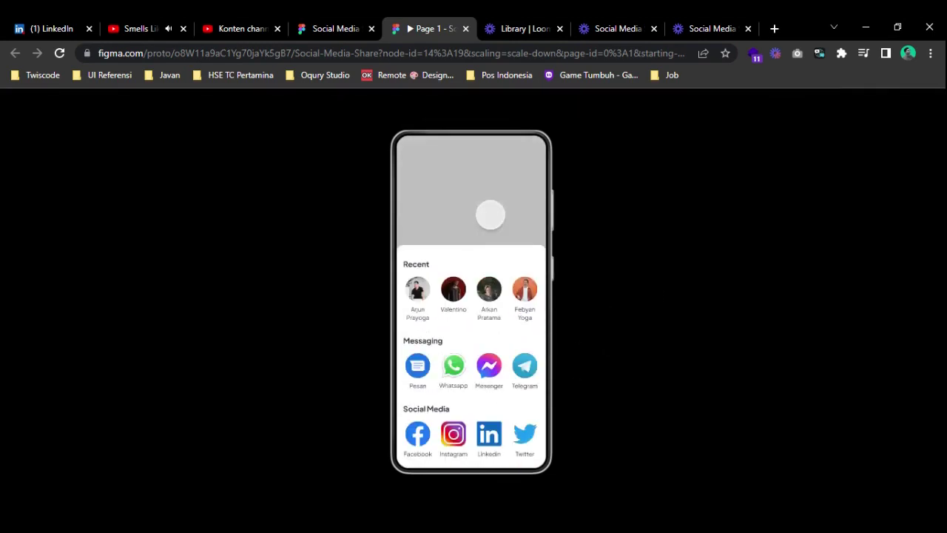
click(490, 215)
click(471, 444)
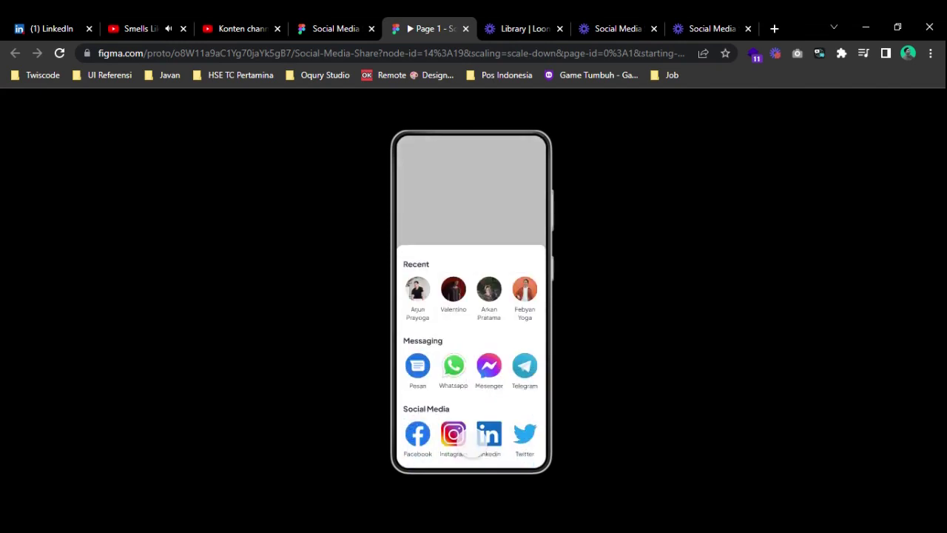
click(489, 236)
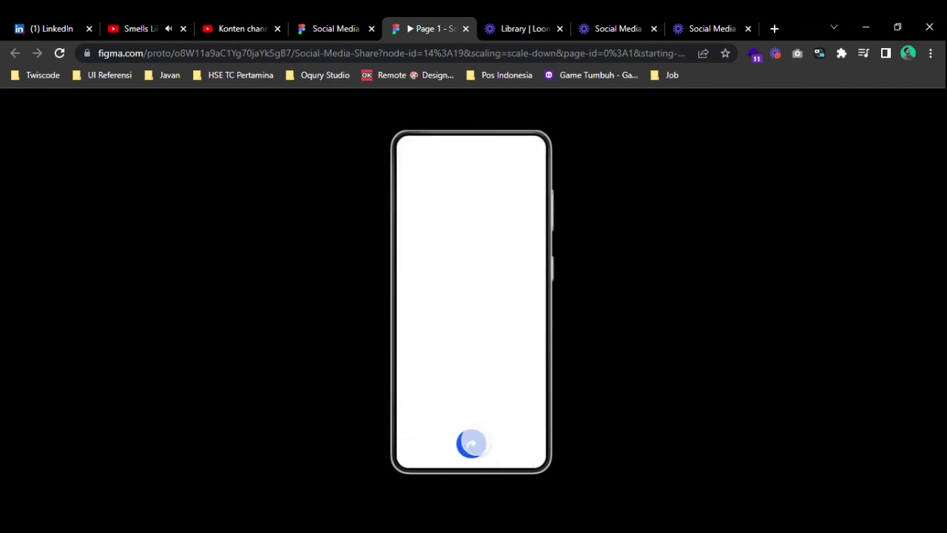
click(471, 444)
click(470, 194)
click(471, 444)
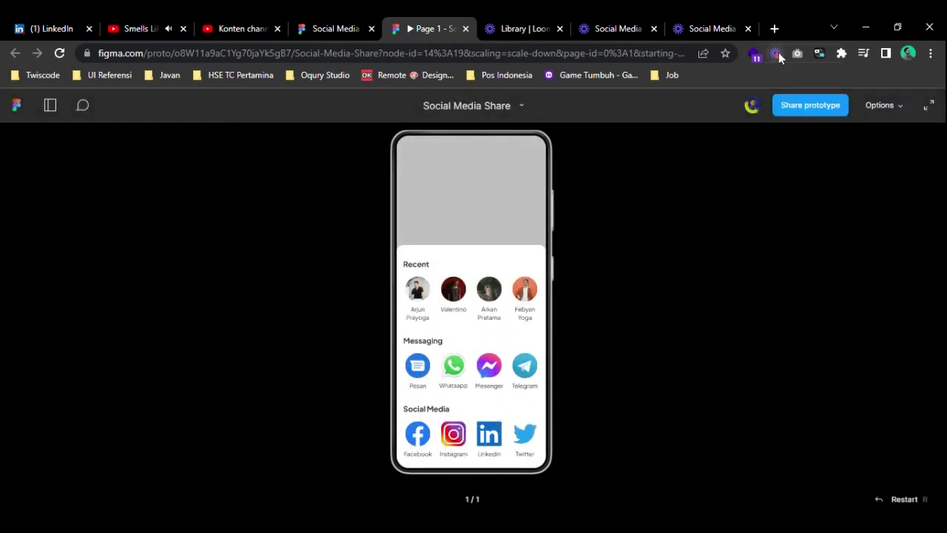
click(779, 53)
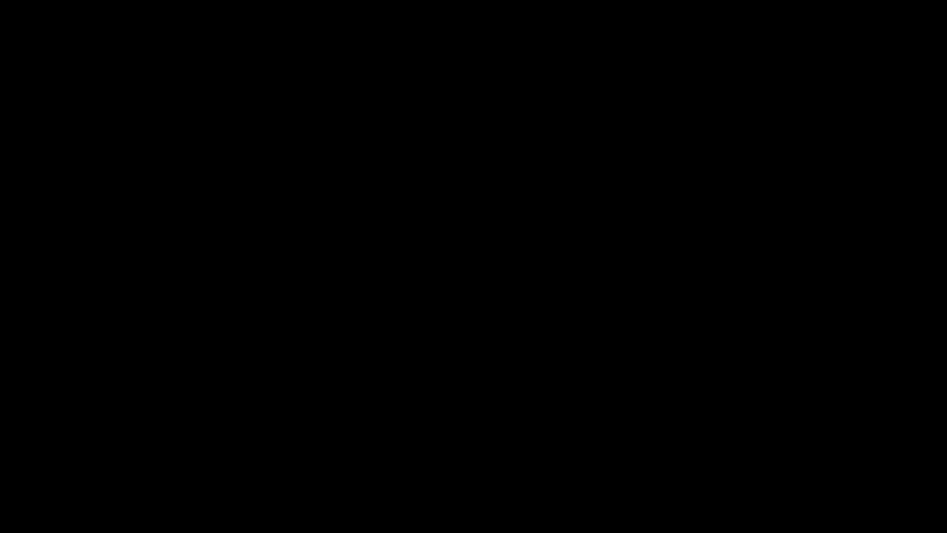